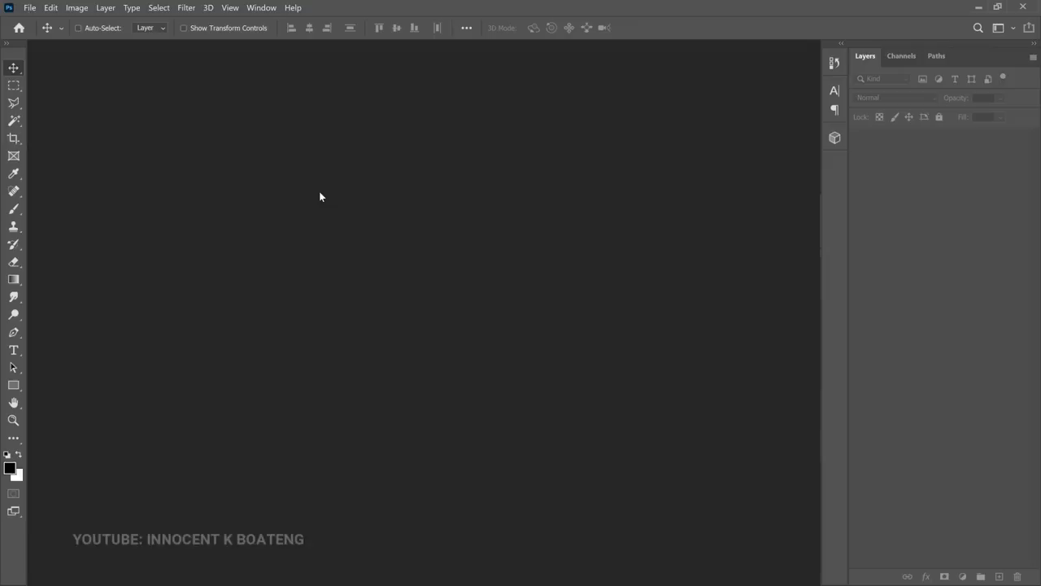
# Create a new document from the A5 print preset, 148 x 210 mm at 300 pixels per inch in RGB
pyautogui.hotkey('ctrl', 'n')
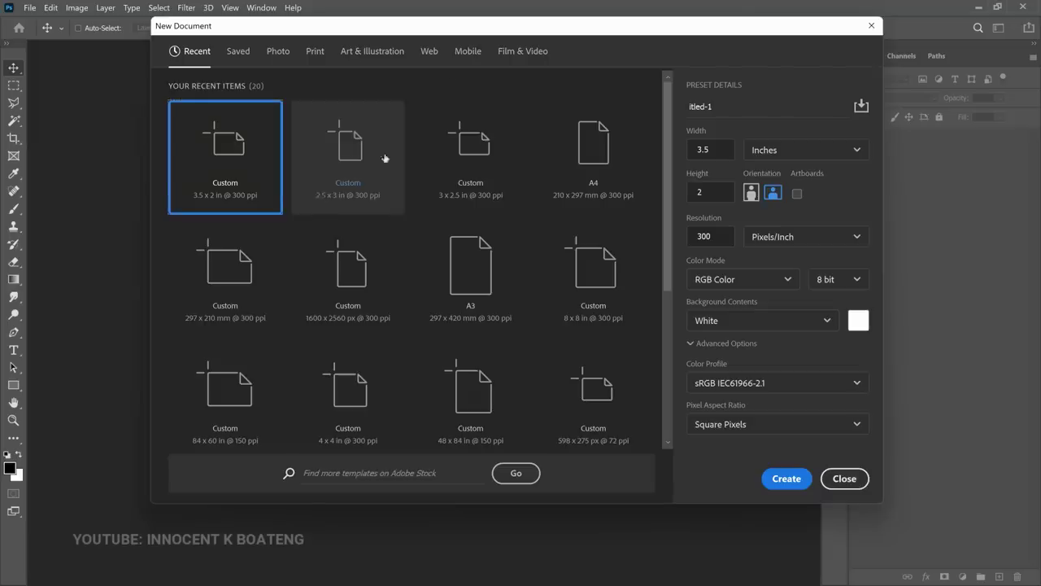
pyautogui.moveTo(502, 36); pyautogui.dragTo(477, 81)
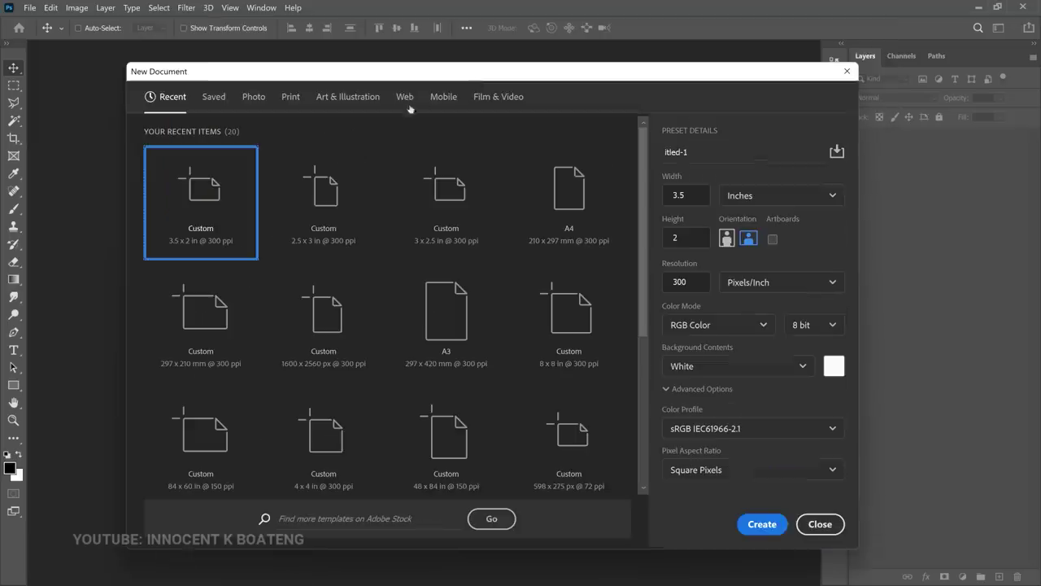
pyautogui.click(292, 97)
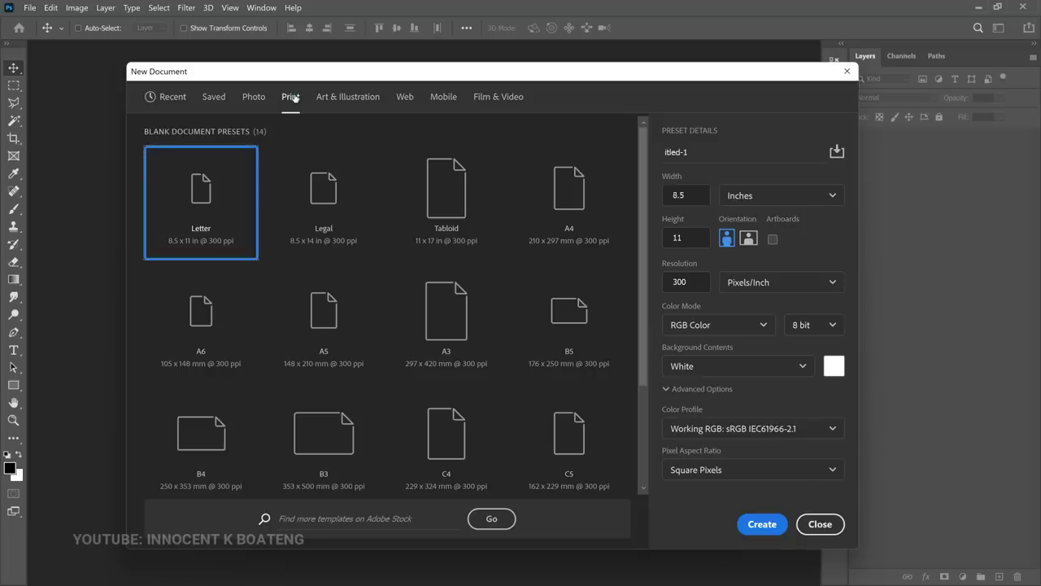
pyautogui.click(317, 325)
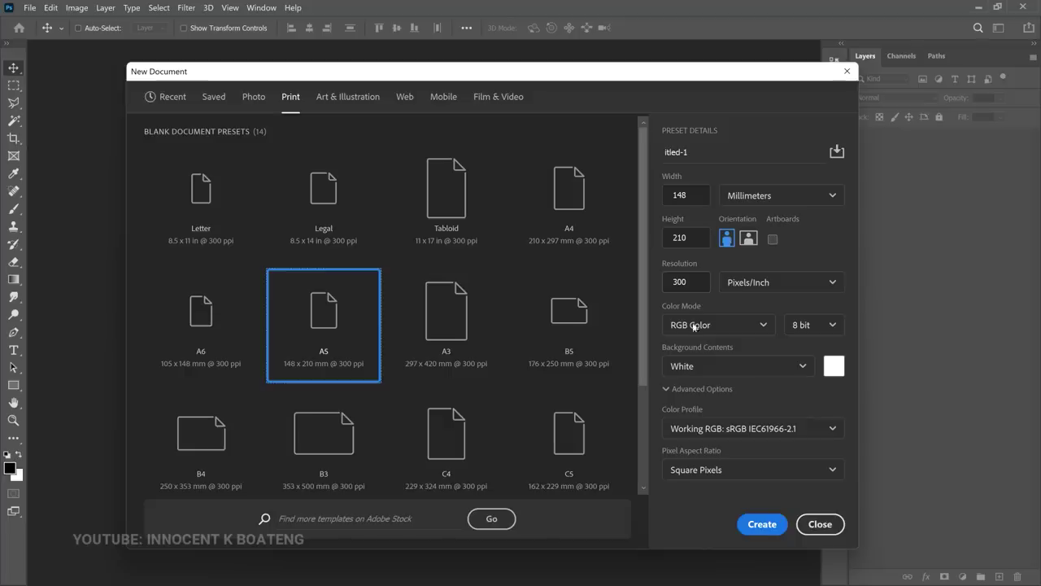
pyautogui.click(760, 530)
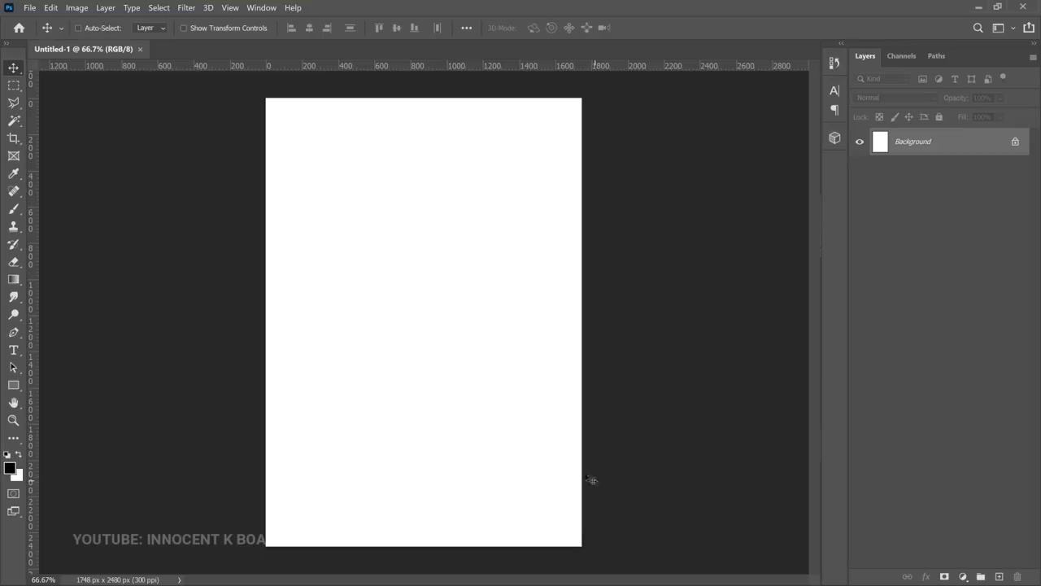
# Place the purple watercolour image 3dafcca99980318a56384ca7b6a1adef from the Purple Wedding Invite folder as an embedded object
pyautogui.click(30, 9)
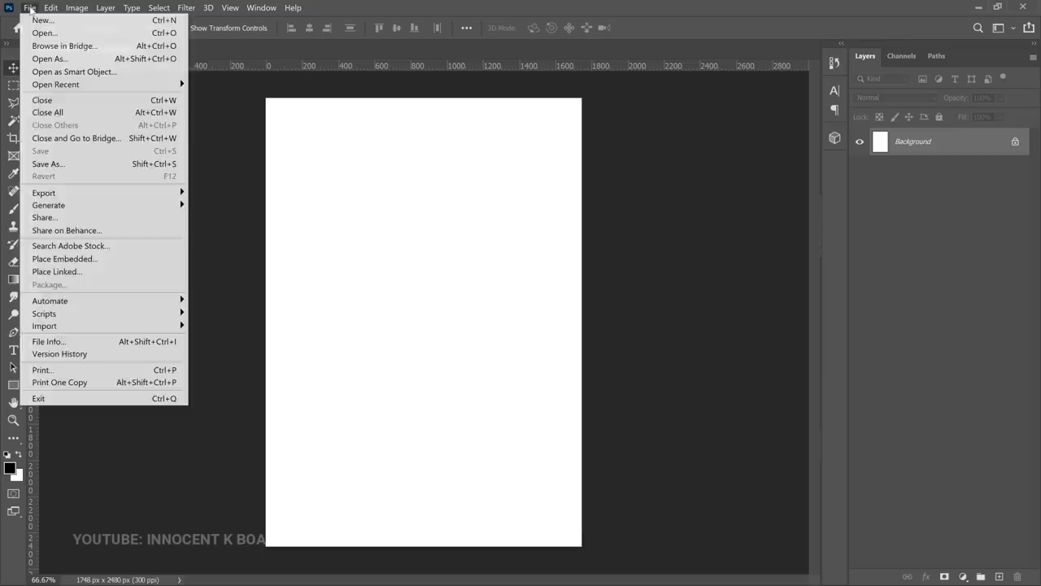
pyautogui.click(81, 259)
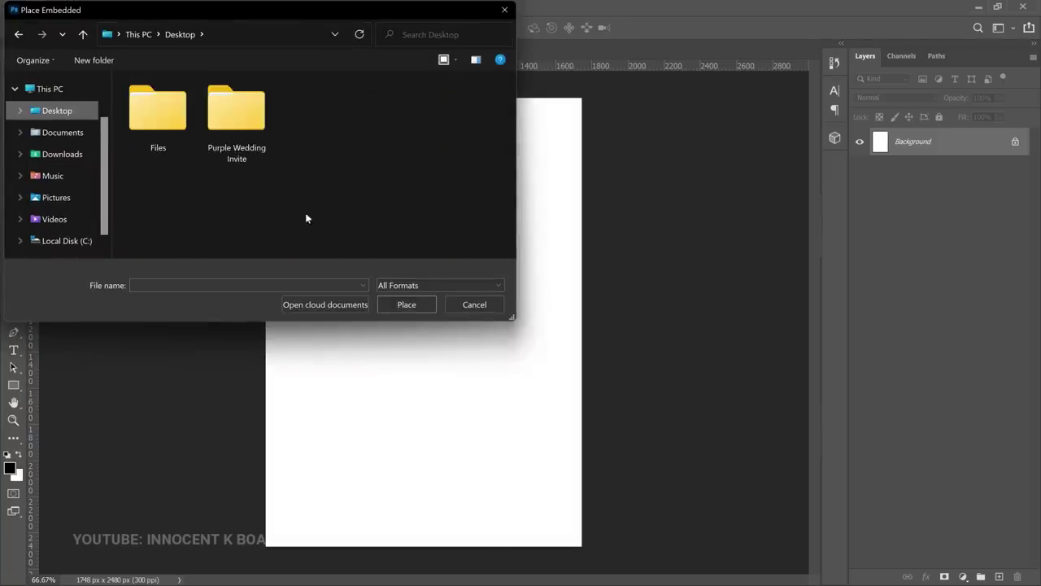
pyautogui.doubleClick(260, 119)
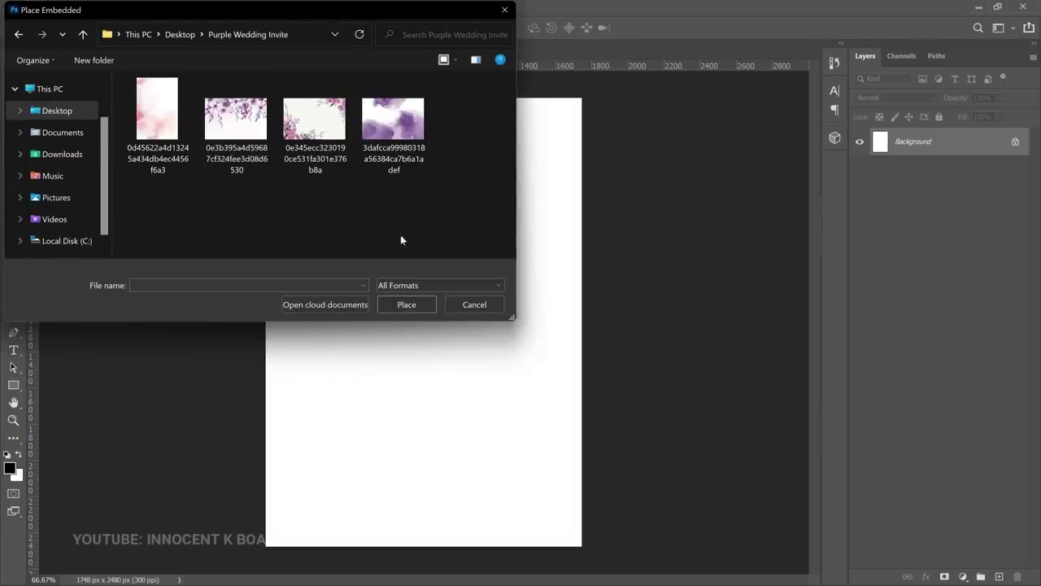
pyautogui.click(163, 122)
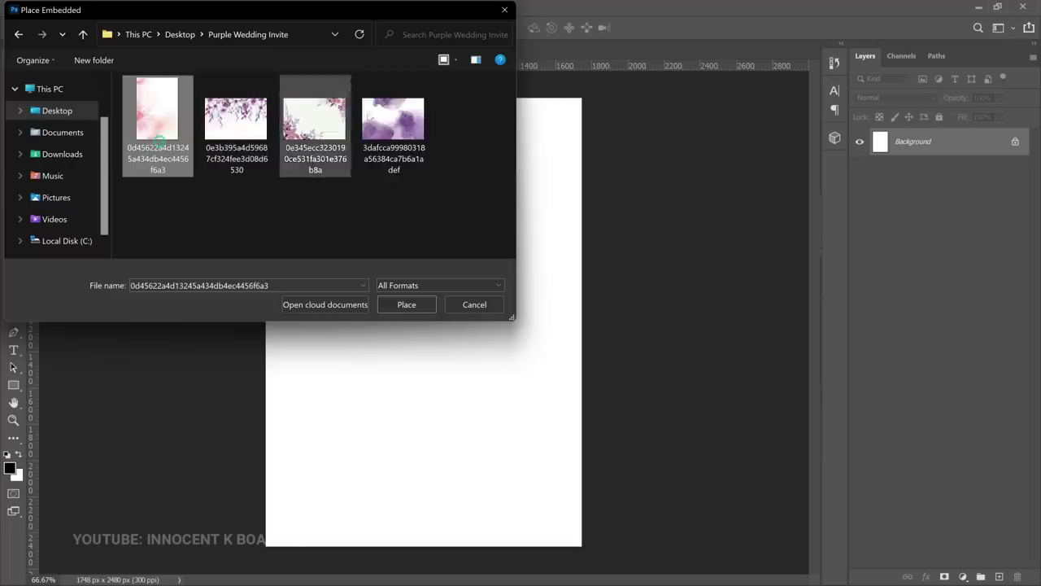
pyautogui.click(407, 124)
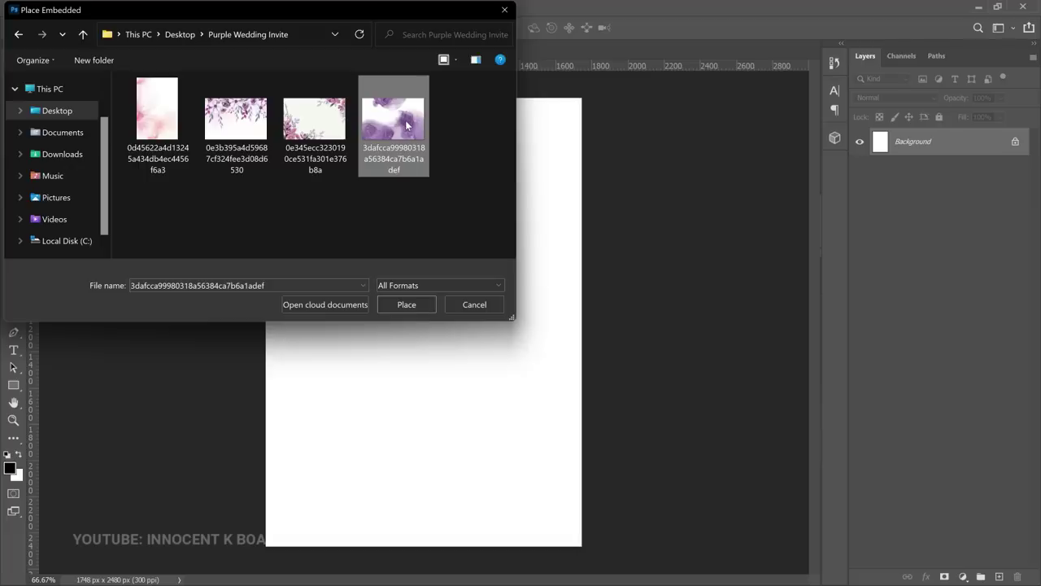
pyautogui.doubleClick(406, 123)
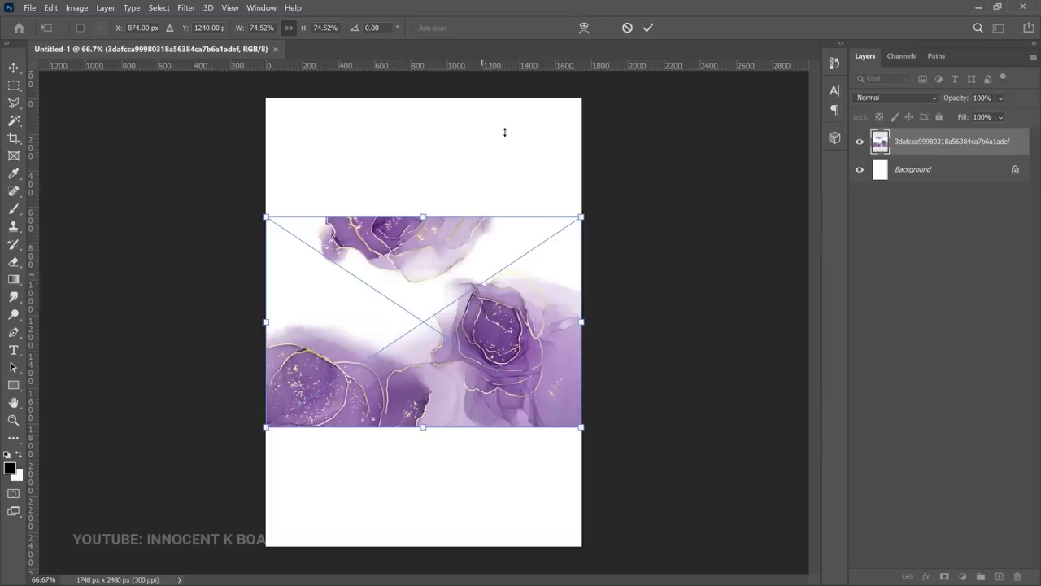
# Rotate the placed watercolour image 90° clockwise and scale it up proportionally to cover the whole page
pyautogui.rightClick(444, 272)
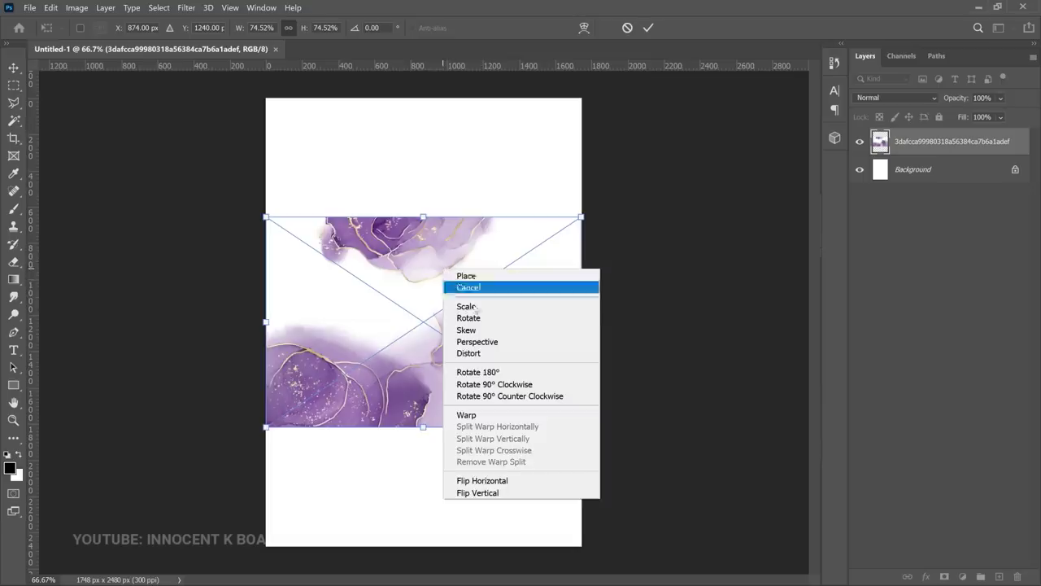
pyautogui.click(502, 383)
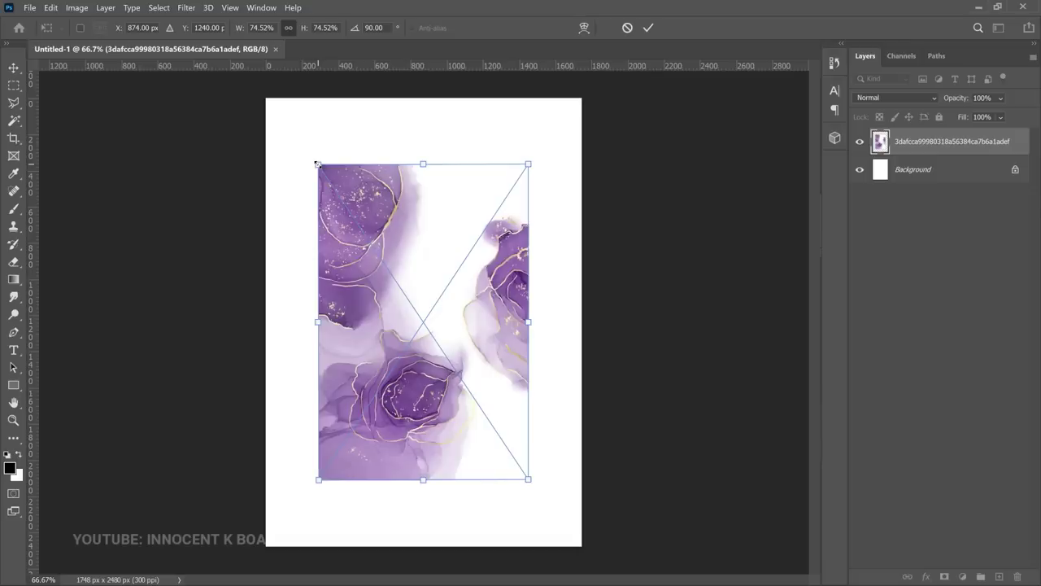
pyautogui.moveTo(317, 164); pyautogui.dragTo(248, 90)
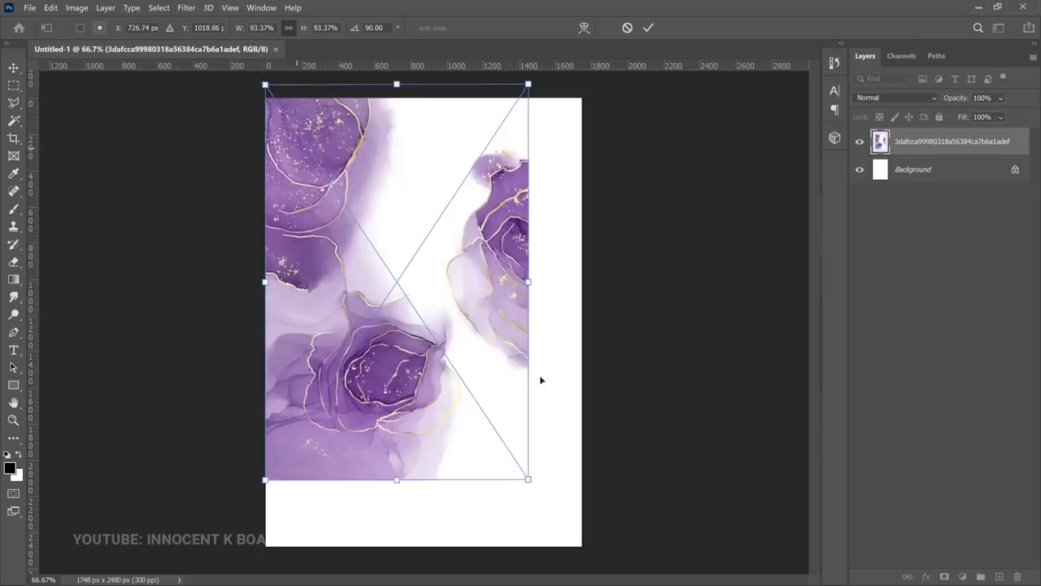
pyautogui.moveTo(529, 473); pyautogui.dragTo(601, 535)
pyautogui.press('Return')
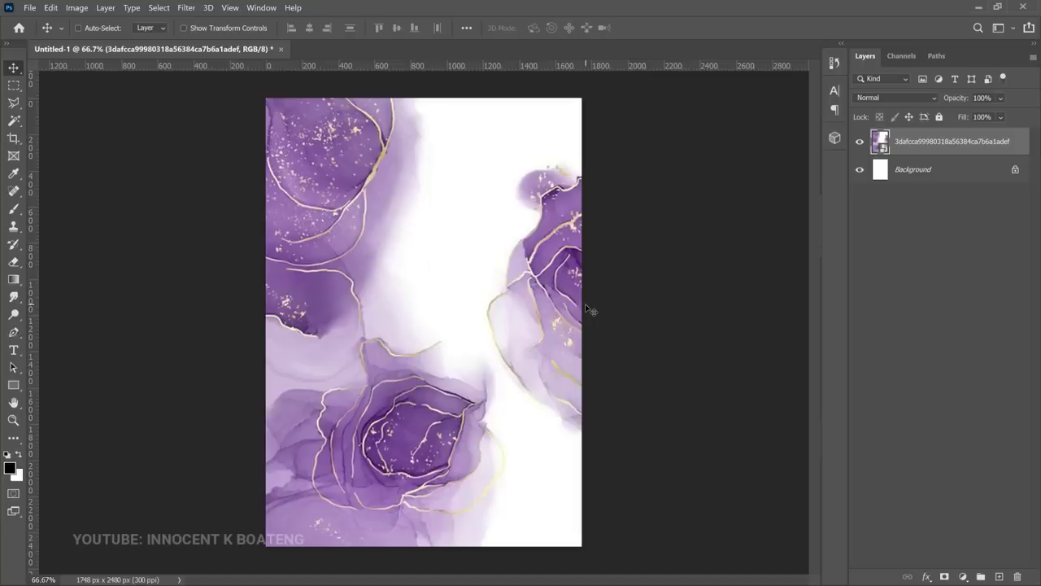
# Draw a rectangle shape of about 1546 x 2253 px over the page, leaving a narrow border of the watercolour around it
pyautogui.click(13, 386)
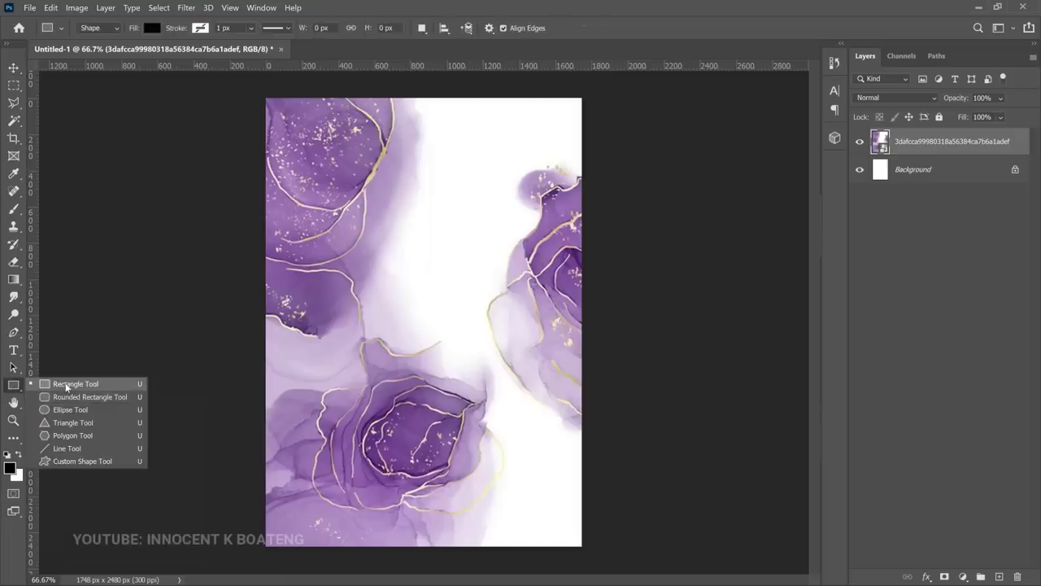
pyautogui.click(66, 386)
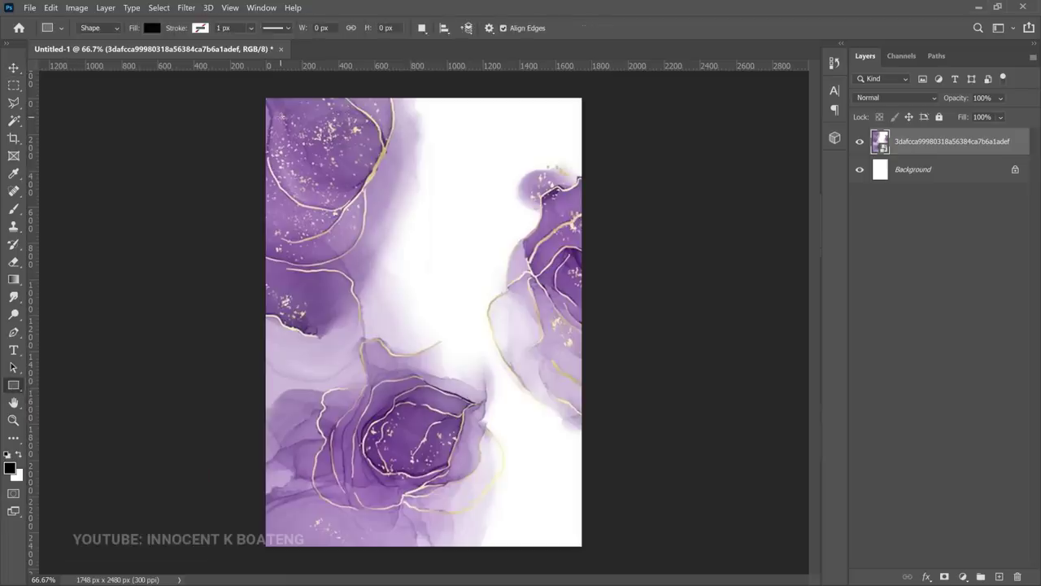
pyautogui.moveTo(281, 117); pyautogui.dragTo(560, 525)
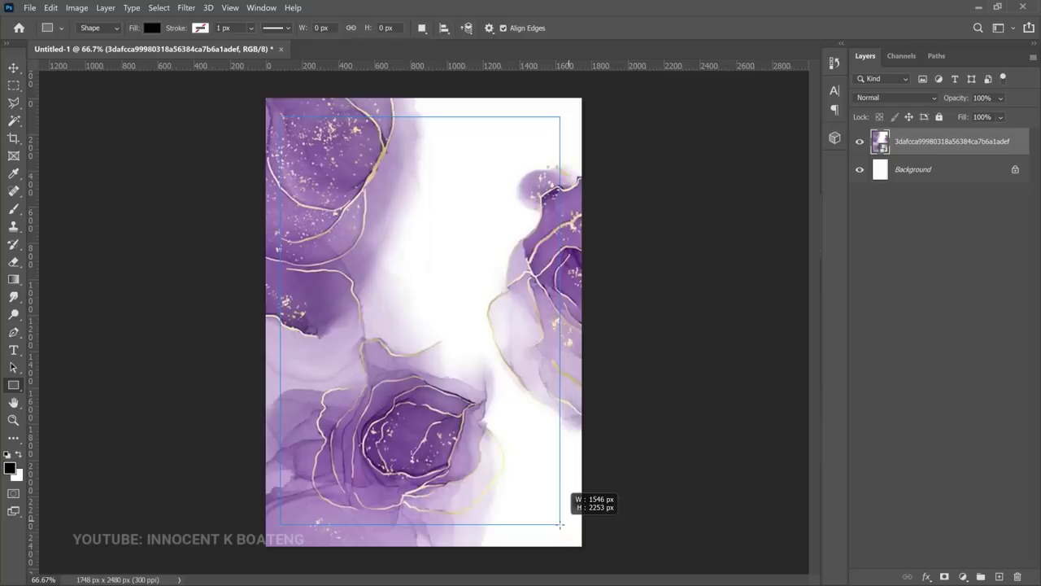
pyautogui.moveTo(560, 524); pyautogui.dragTo(559, 525)
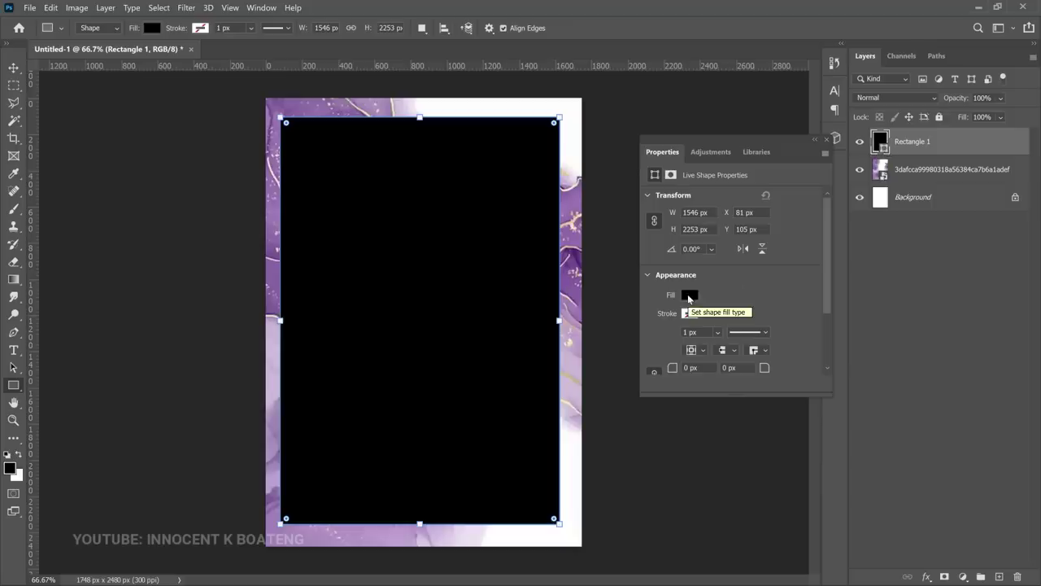
pyautogui.click(826, 140)
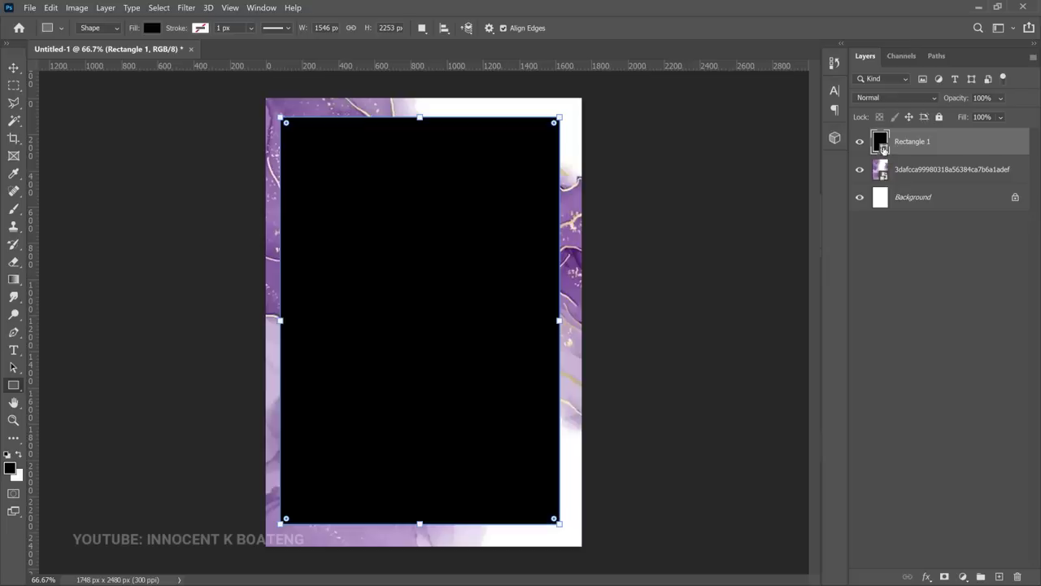
# Change the rectangle's fill colour to white (ffffff)
pyautogui.doubleClick(884, 147)
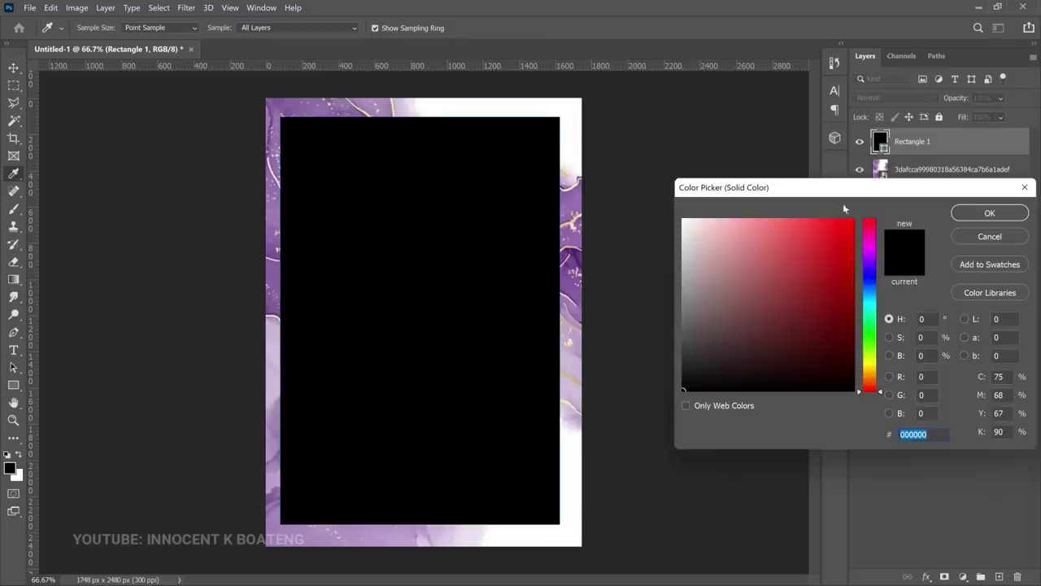
pyautogui.moveTo(696, 240); pyautogui.dragTo(649, 174)
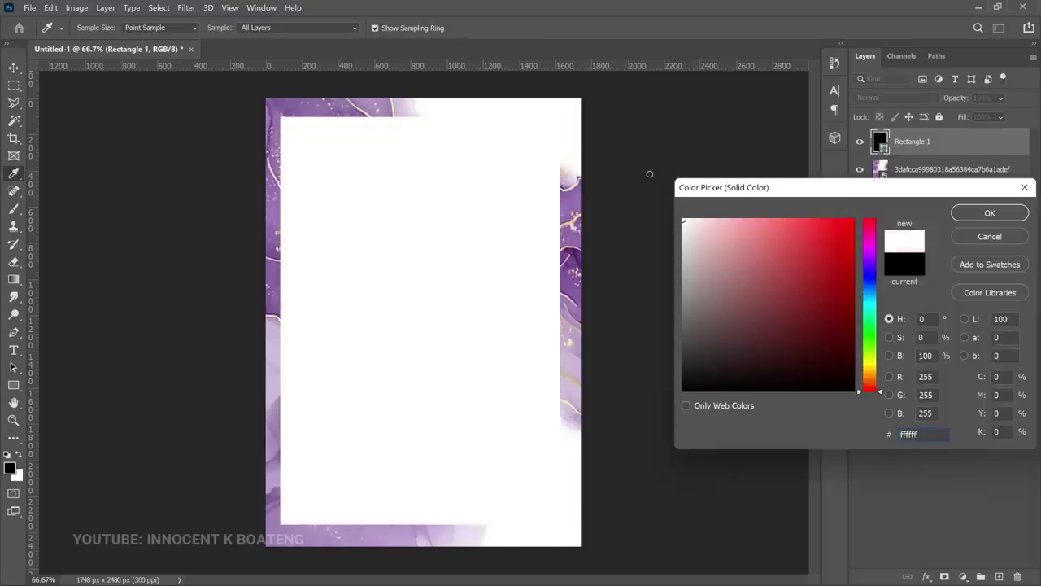
pyautogui.click(697, 231)
pyautogui.moveTo(697, 231)
pyautogui.mouseDown()
pyautogui.moveTo(720, 248)
pyautogui.moveTo(650, 174)
pyautogui.mouseUp()
pyautogui.click(990, 214)
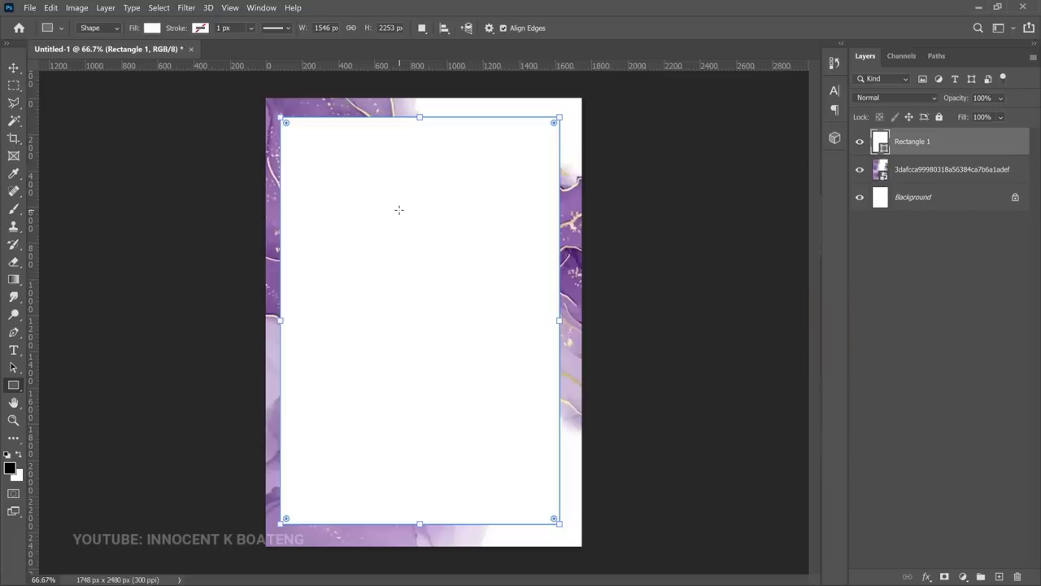
# Centre the white rectangle horizontally and vertically on the canvas, then clear the selection
pyautogui.press('v')
pyautogui.hotkey('ctrl', 'a')
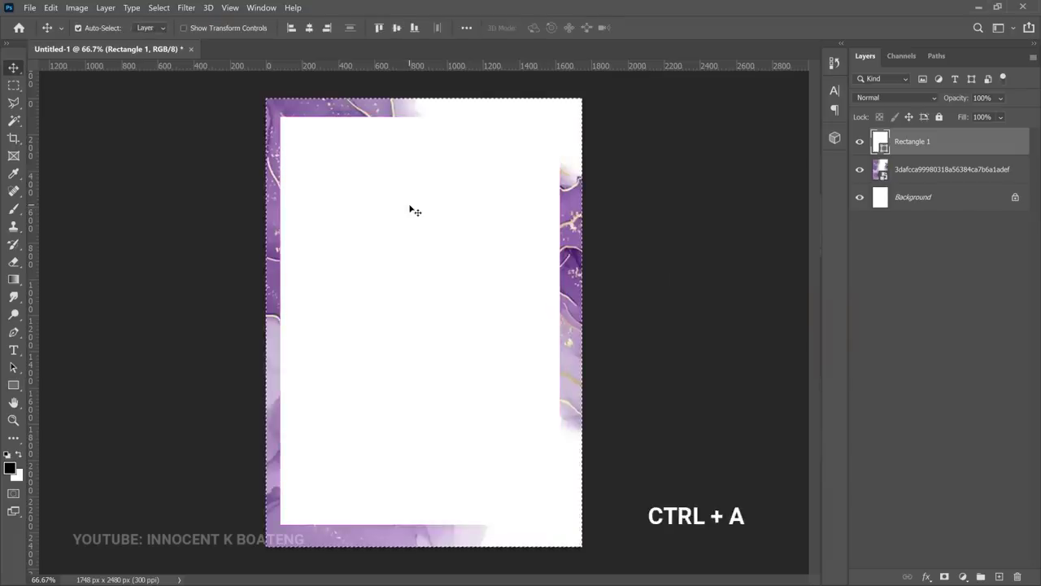
pyautogui.click(309, 28)
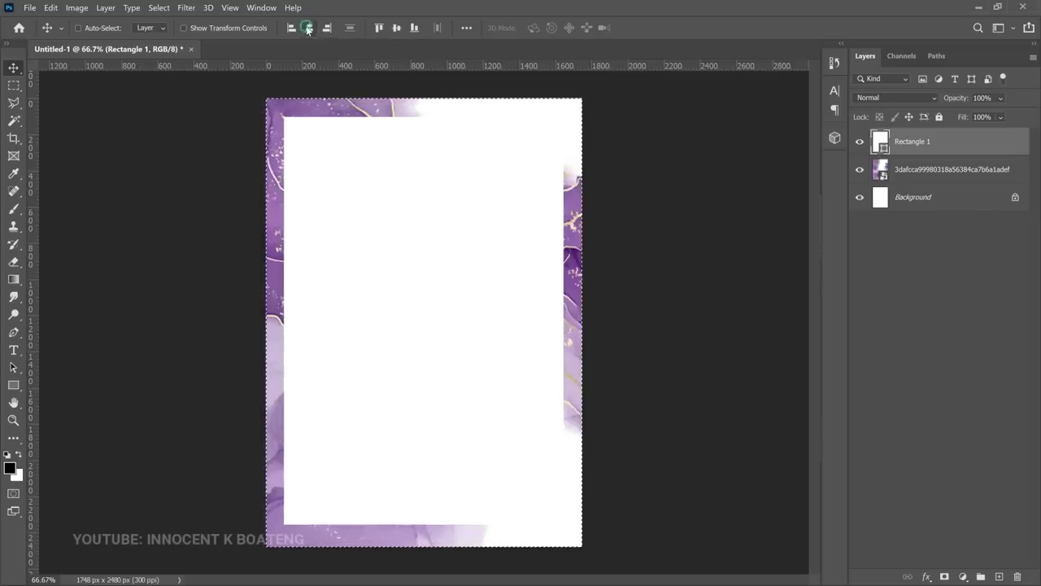
pyautogui.click(395, 28)
pyautogui.hotkey('ctrl', 'd')
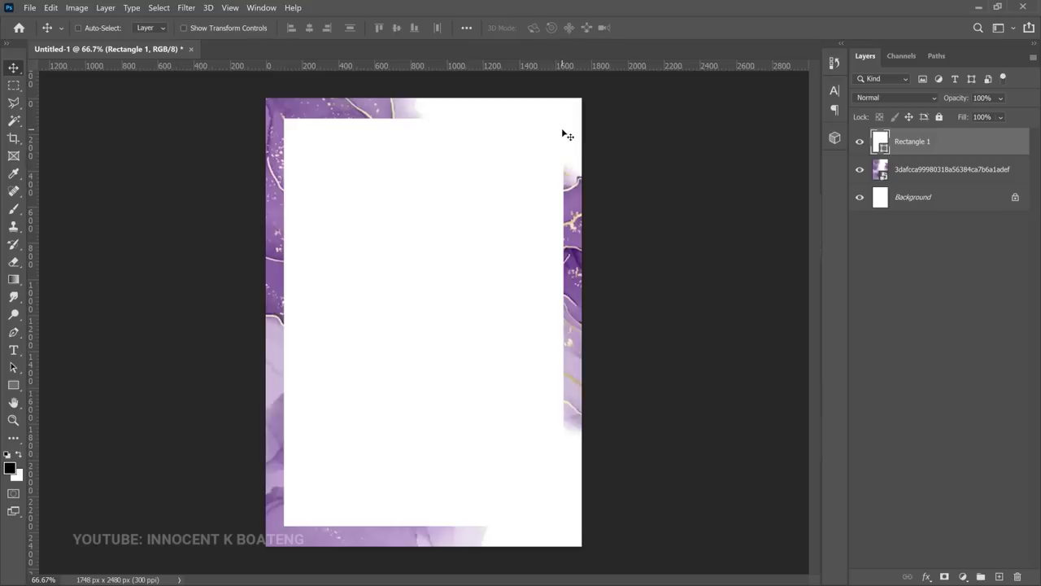
# Add a drop shadow to the white rectangle with 28% opacity and a size of 98 px
pyautogui.rightClick(913, 142)
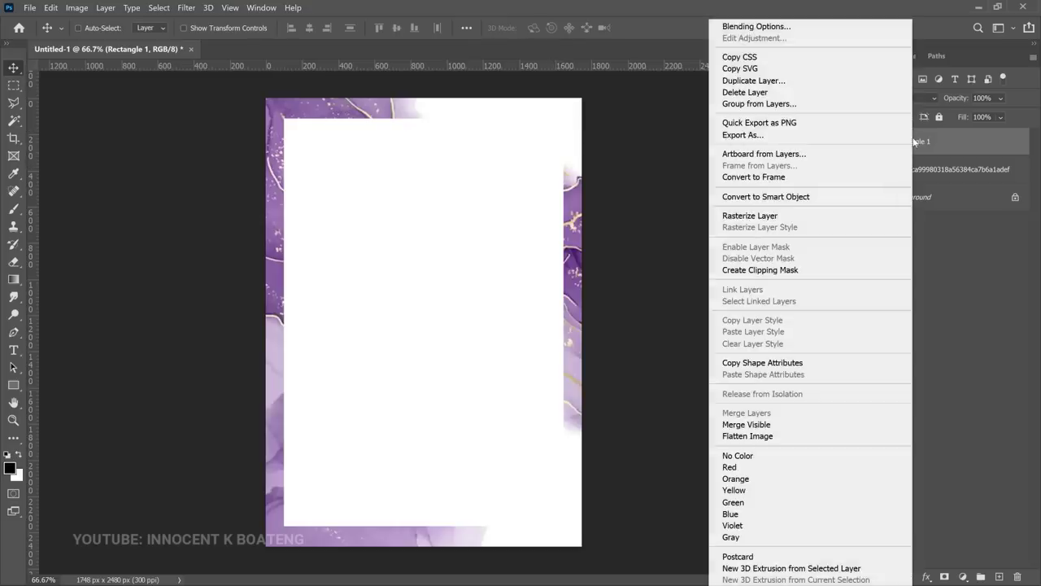
pyautogui.click(811, 29)
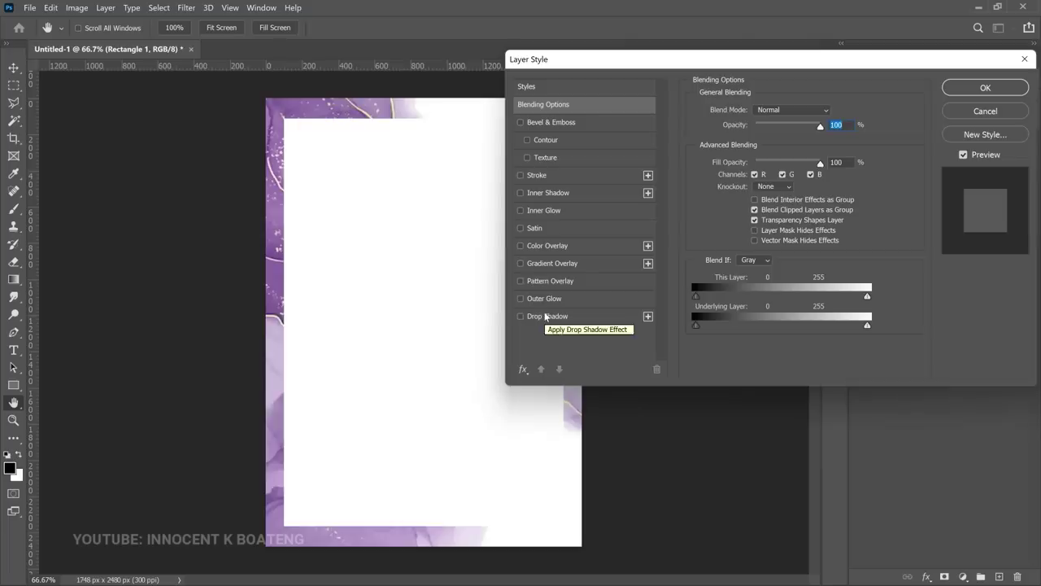
pyautogui.click(547, 315)
pyautogui.moveTo(629, 63); pyautogui.dragTo(680, 39)
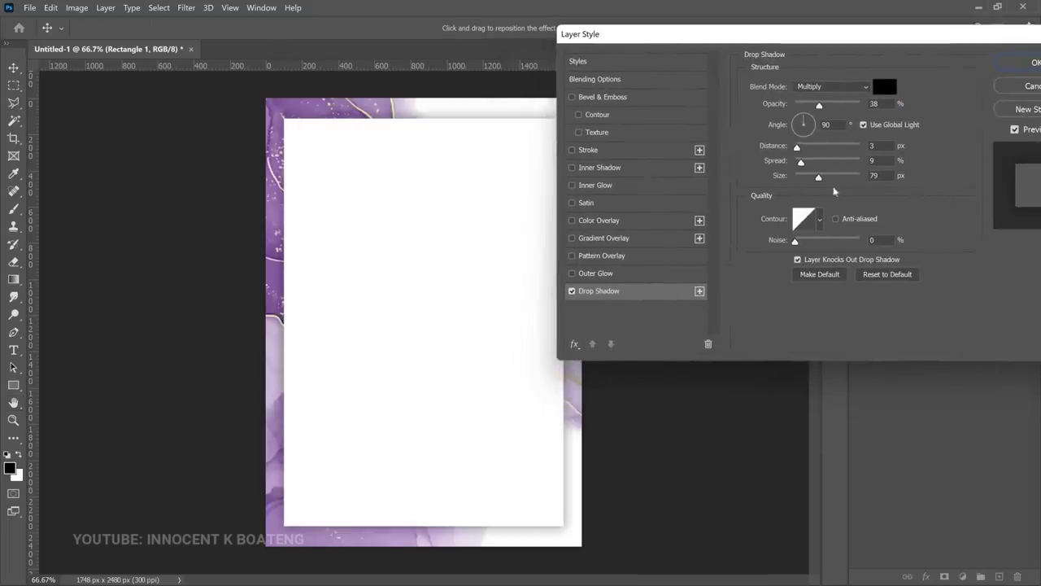
pyautogui.moveTo(820, 179)
pyautogui.mouseDown()
pyautogui.moveTo(807, 179)
pyautogui.moveTo(825, 179)
pyautogui.mouseUp()
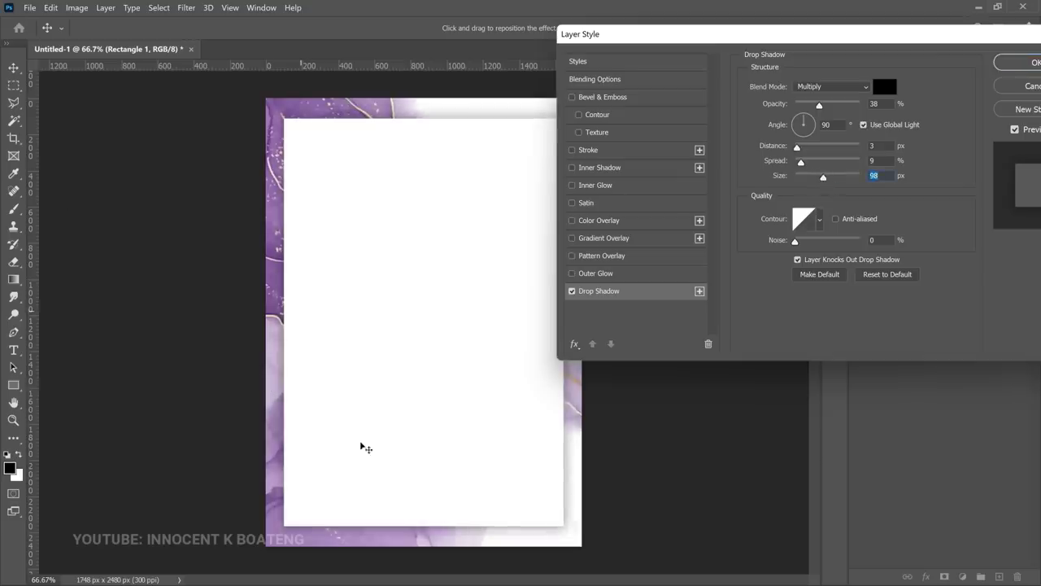
pyautogui.moveTo(819, 106); pyautogui.dragTo(814, 107)
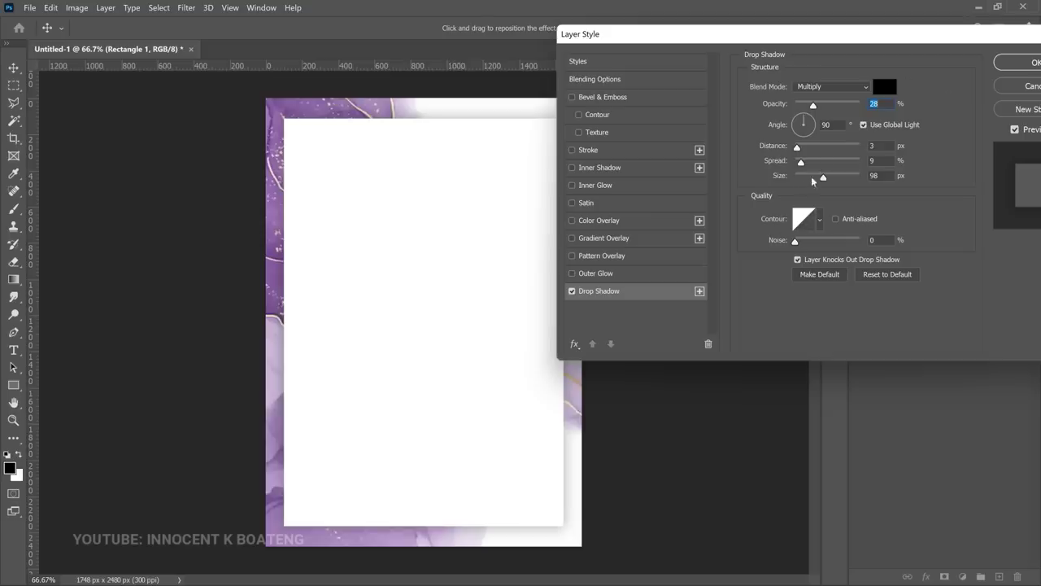
pyautogui.click(1025, 63)
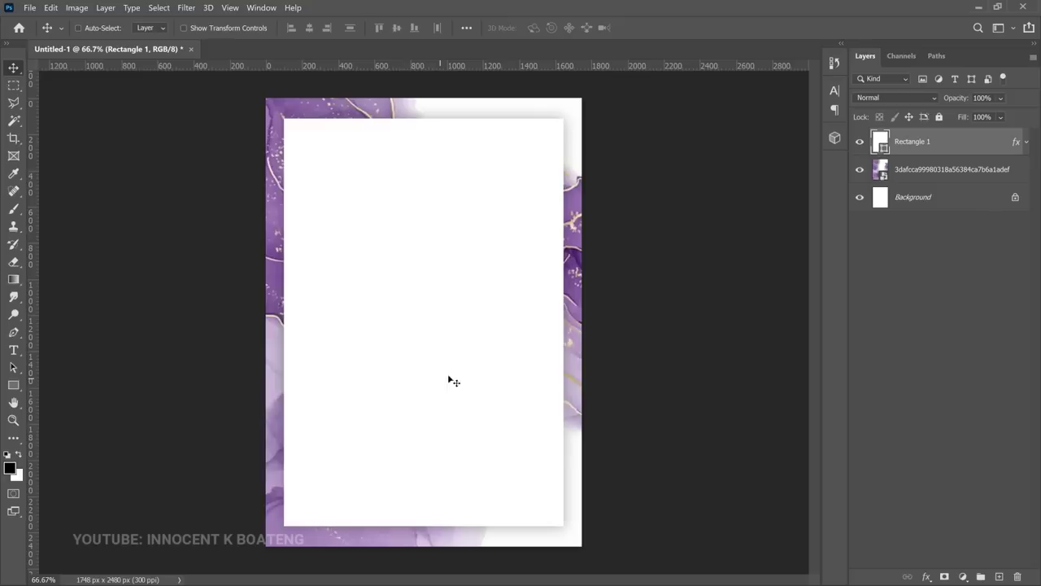
# Place the floral corner image 0e345ecc3230190ce531fa301e376b8a from the Purple Wedding Invite folder as an embedded object
pyautogui.click(29, 10)
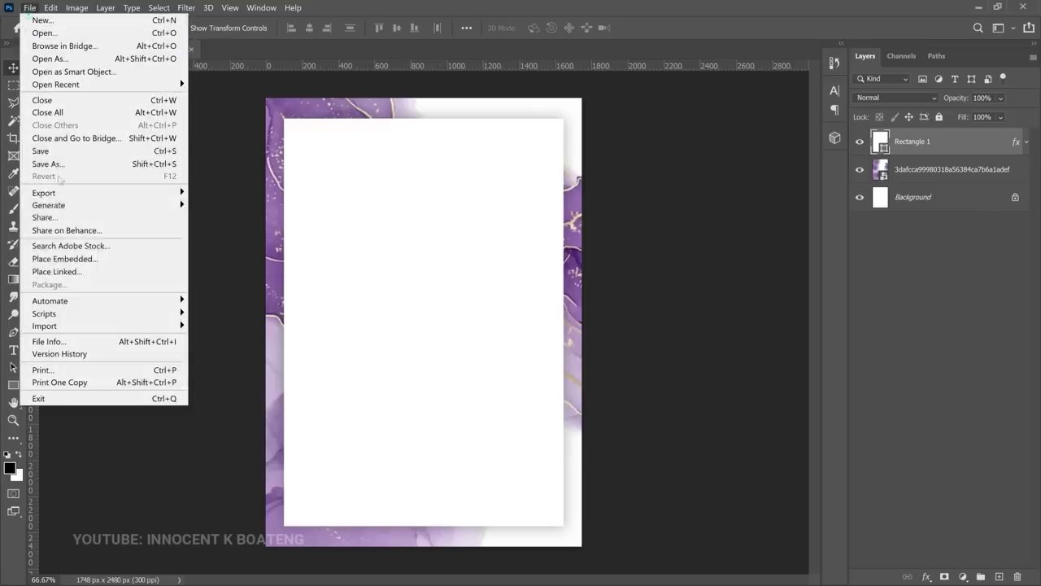
pyautogui.click(65, 258)
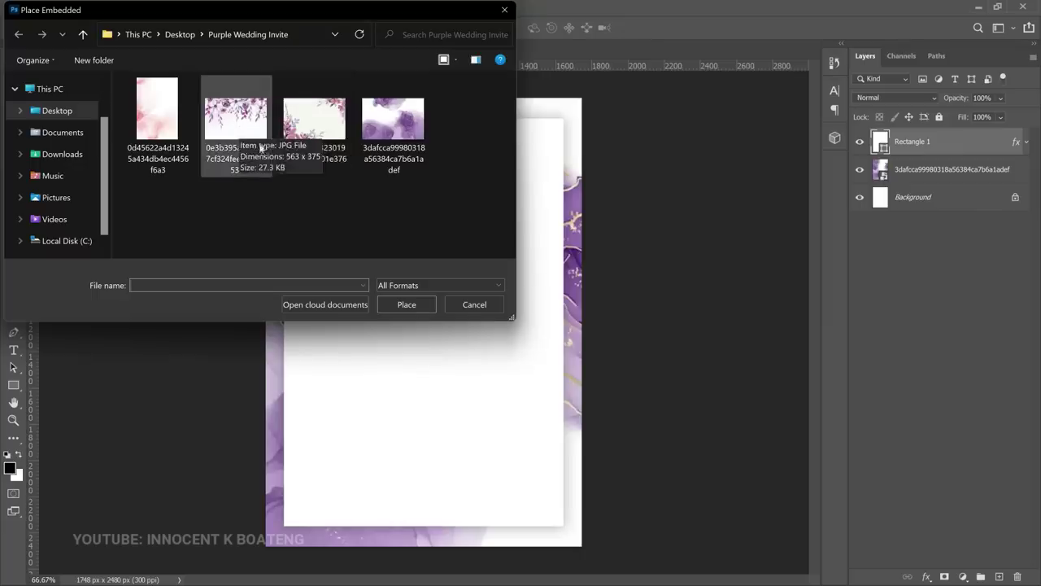
pyautogui.doubleClick(329, 122)
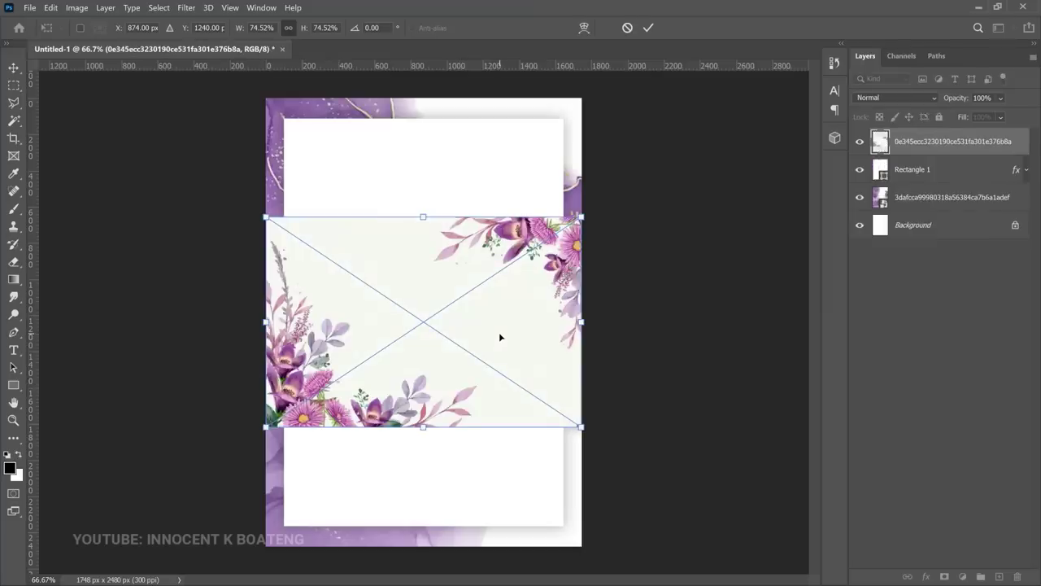
# Rotate the placed floral image 90° clockwise, enlarge it to about 98%, and position it over the white panel
pyautogui.rightClick(500, 333)
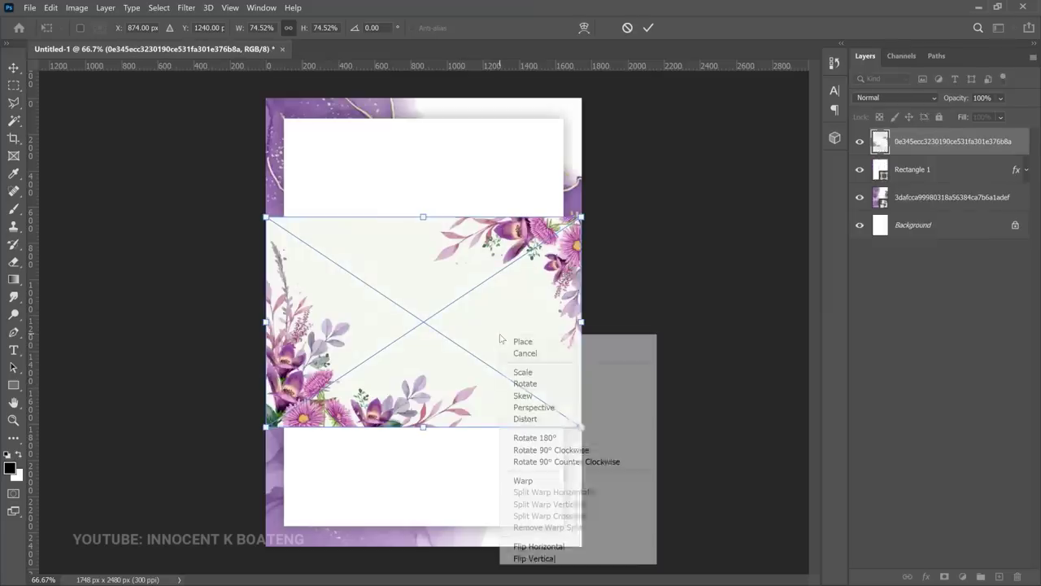
pyautogui.click(546, 450)
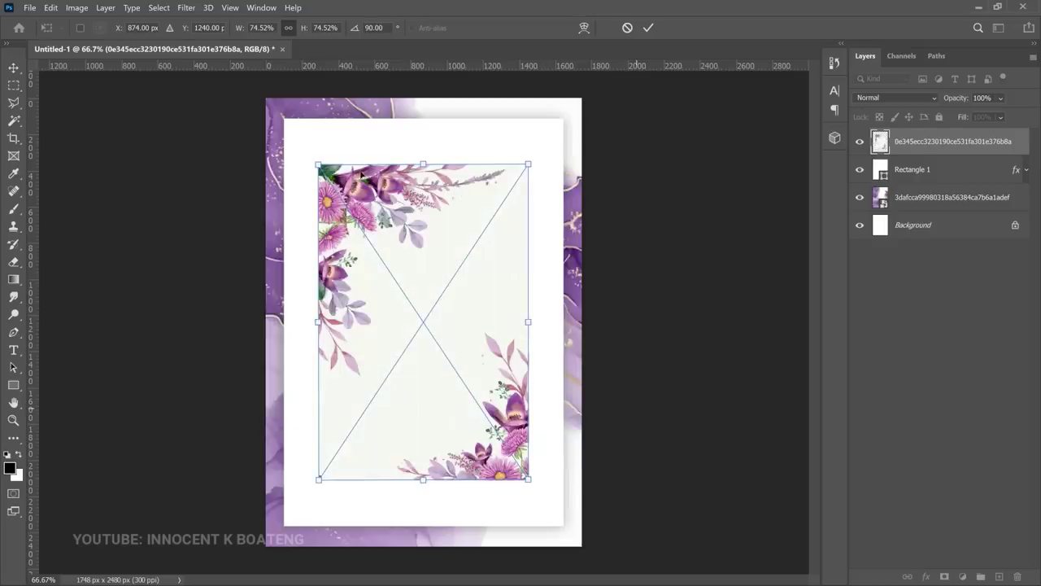
pyautogui.moveTo(318, 160); pyautogui.dragTo(278, 122)
pyautogui.moveTo(528, 499); pyautogui.dragTo(574, 530)
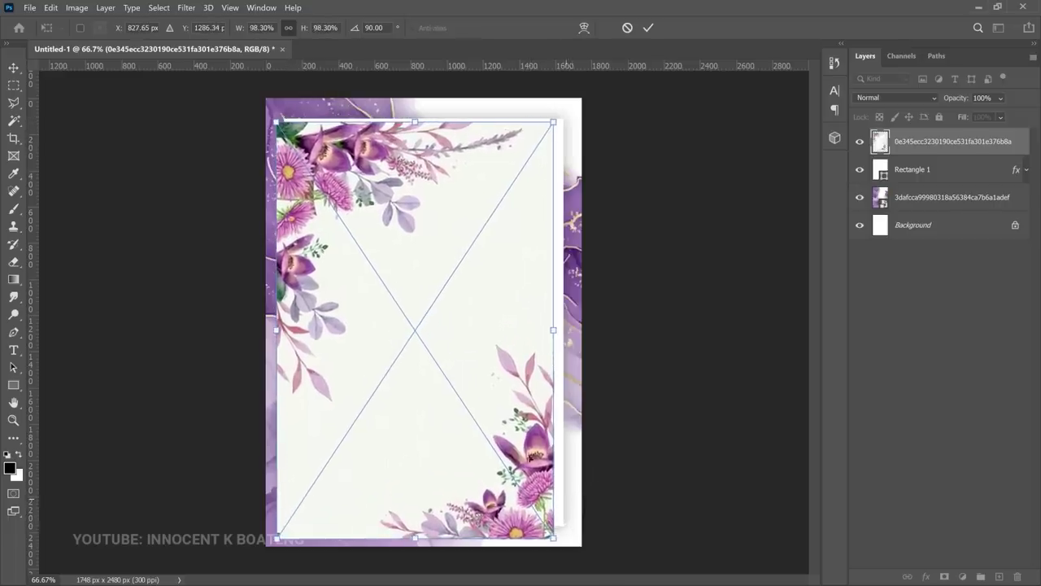
pyautogui.moveTo(531, 424); pyautogui.dragTo(535, 418)
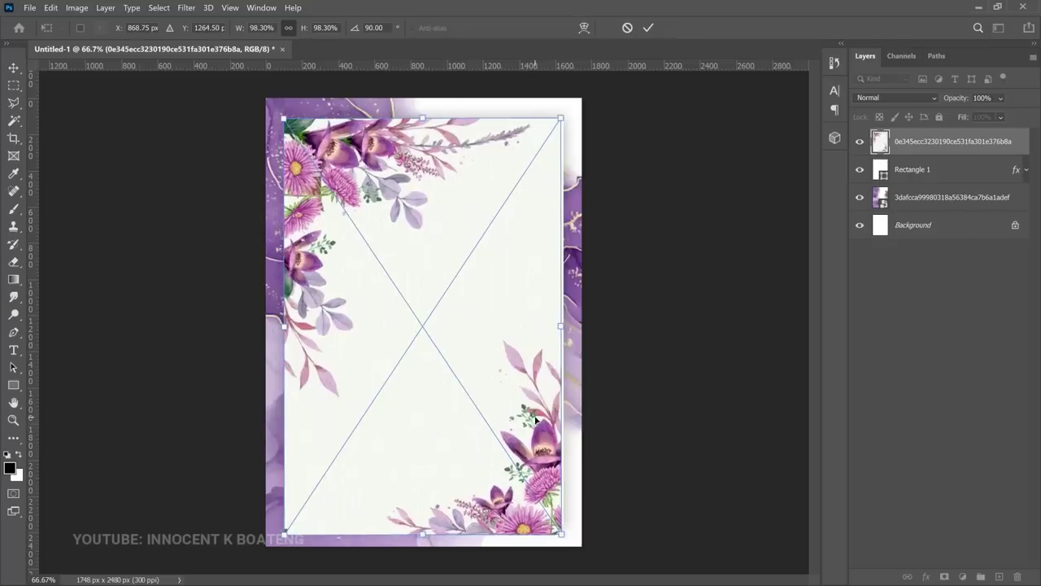
pyautogui.press('Return')
# Rasterize the floral image layer and rename it flower 2
pyautogui.press('z')
pyautogui.click(417, 270)
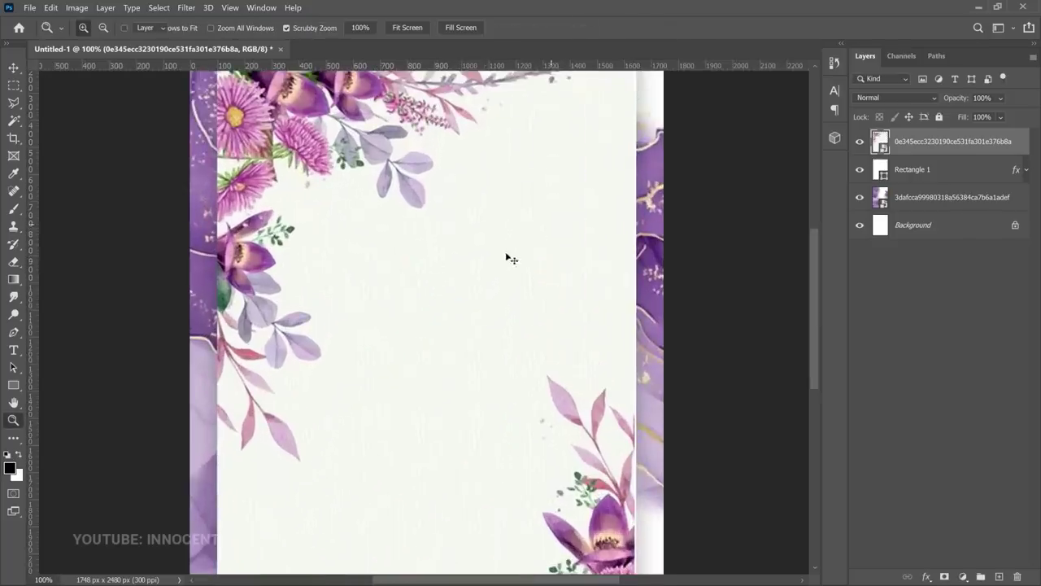
pyautogui.keyDown('alt'); pyautogui.click(492, 291); pyautogui.keyUp('alt')
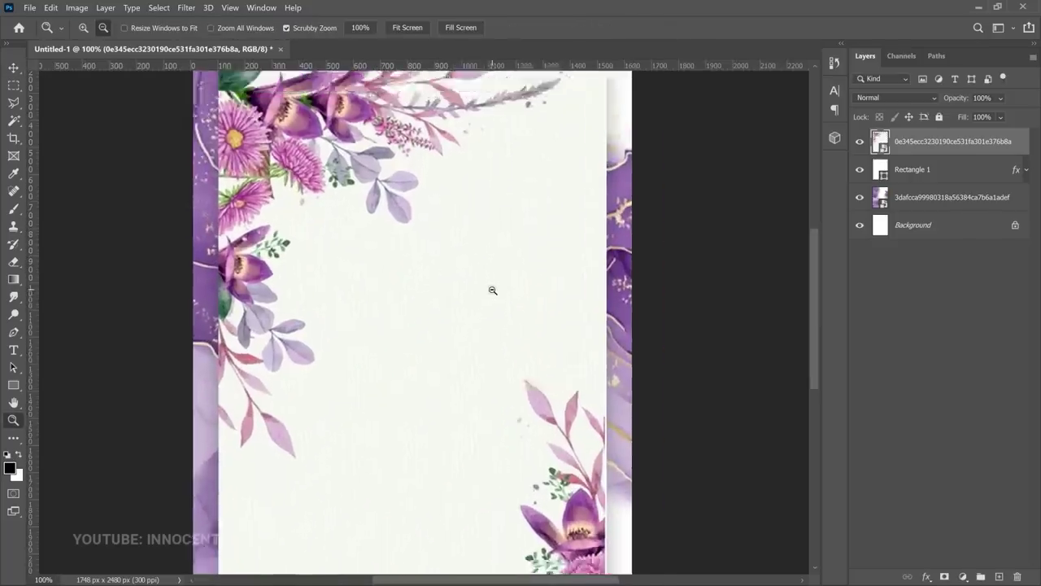
pyautogui.press('v')
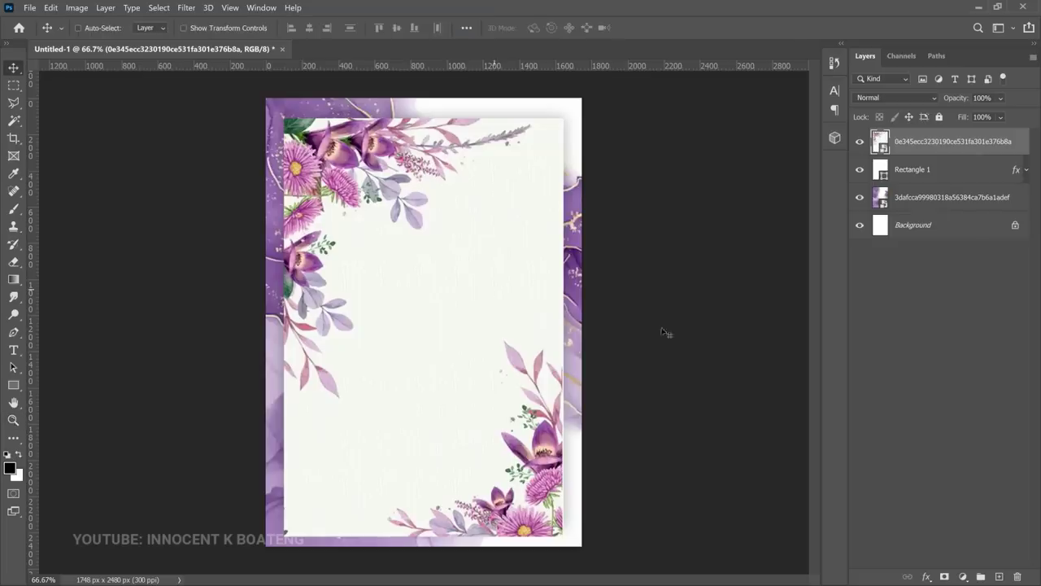
pyautogui.rightClick(942, 142)
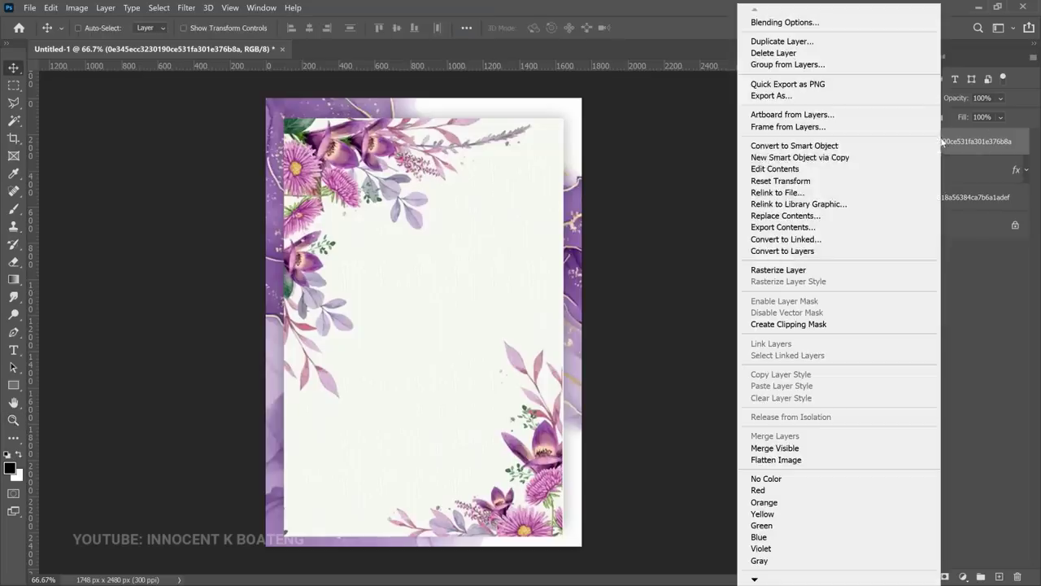
pyautogui.click(846, 270)
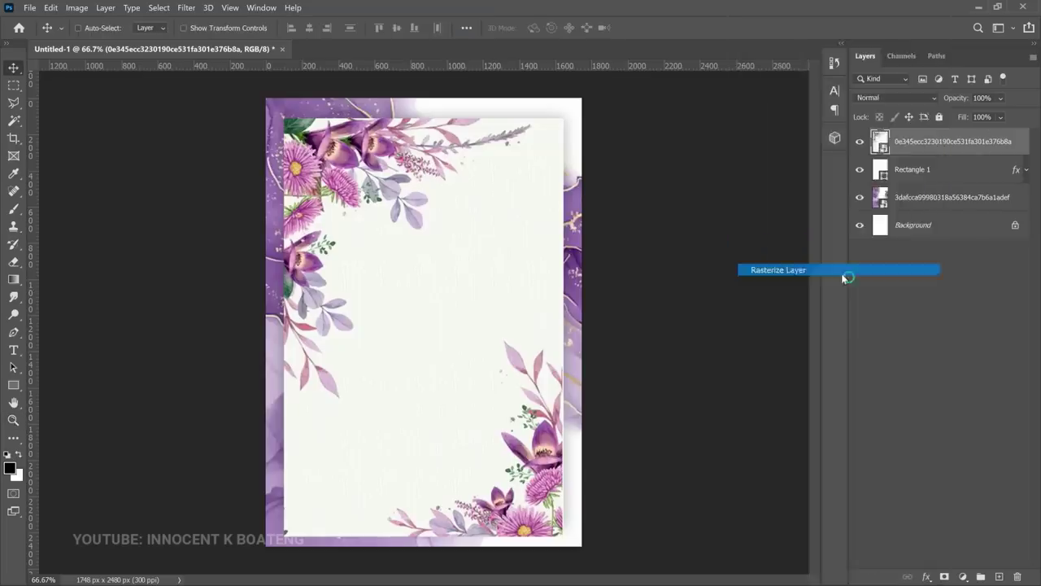
pyautogui.doubleClick(968, 142)
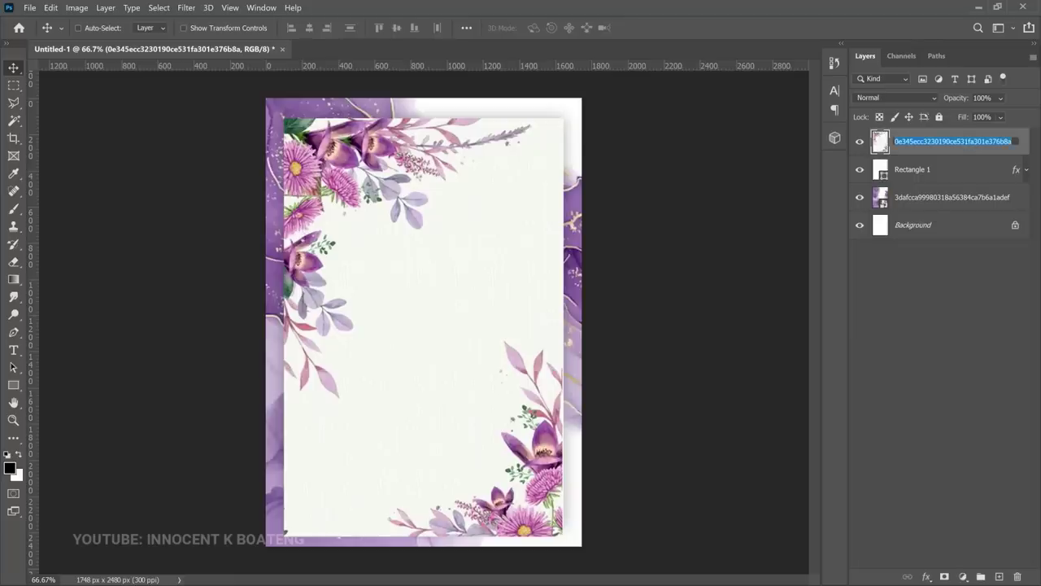
pyautogui.write('fl')
pyautogui.press('Return')
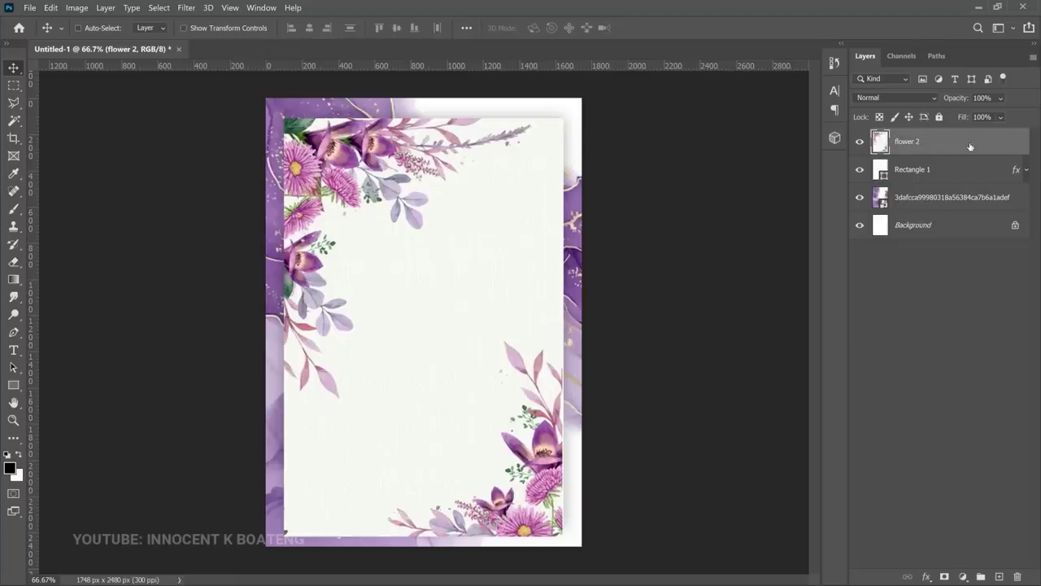
# Rename the purple watercolour background image layer as flower 1
pyautogui.doubleClick(943, 199)
pyautogui.write('flower')
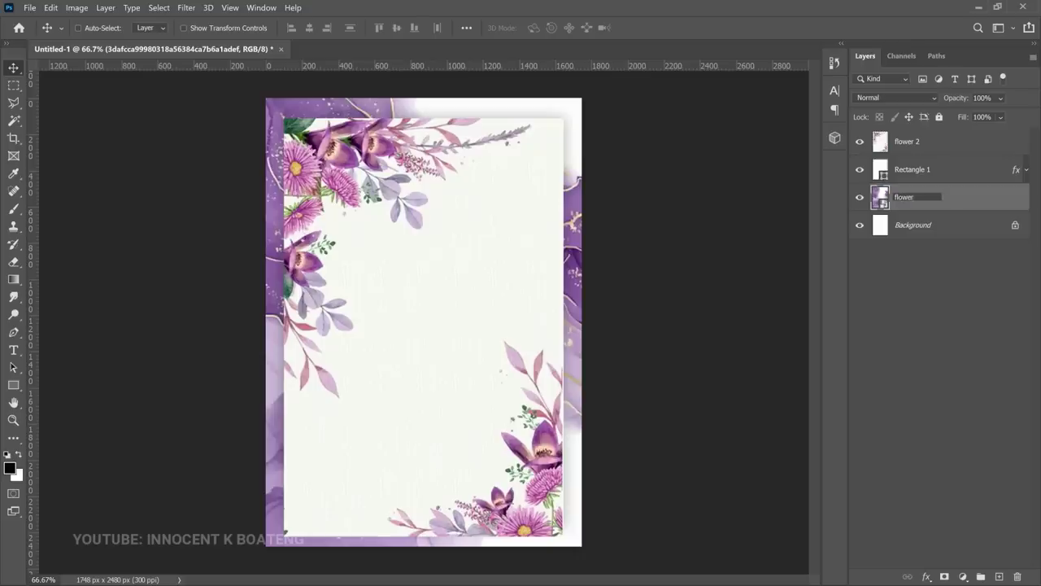
pyautogui.write(' 1')
pyautogui.press('Return')
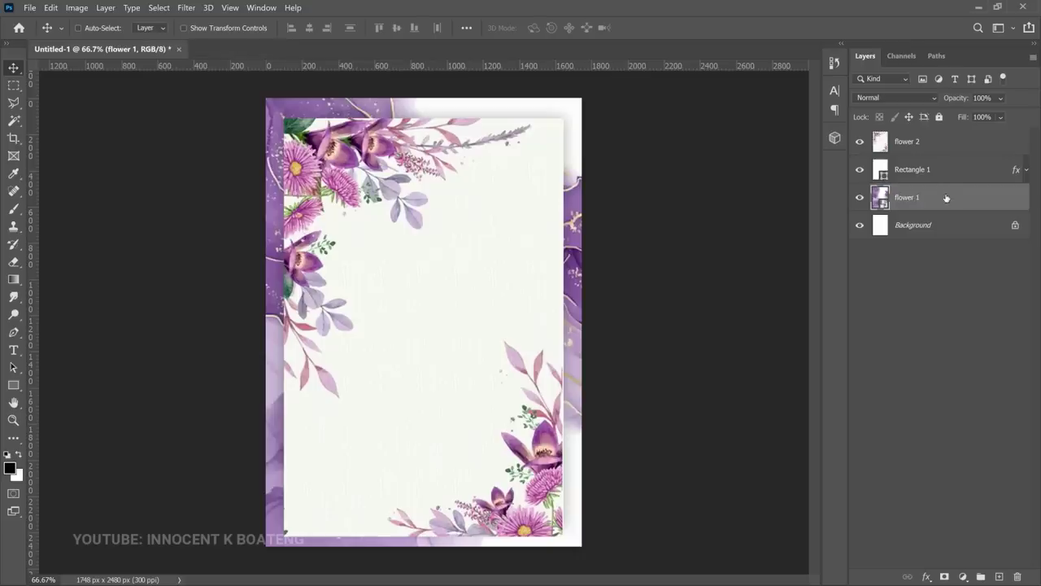
# Whiten the flower 2 layer's off-white backdrop with Levels, setting the white input level to 230
pyautogui.click(927, 146)
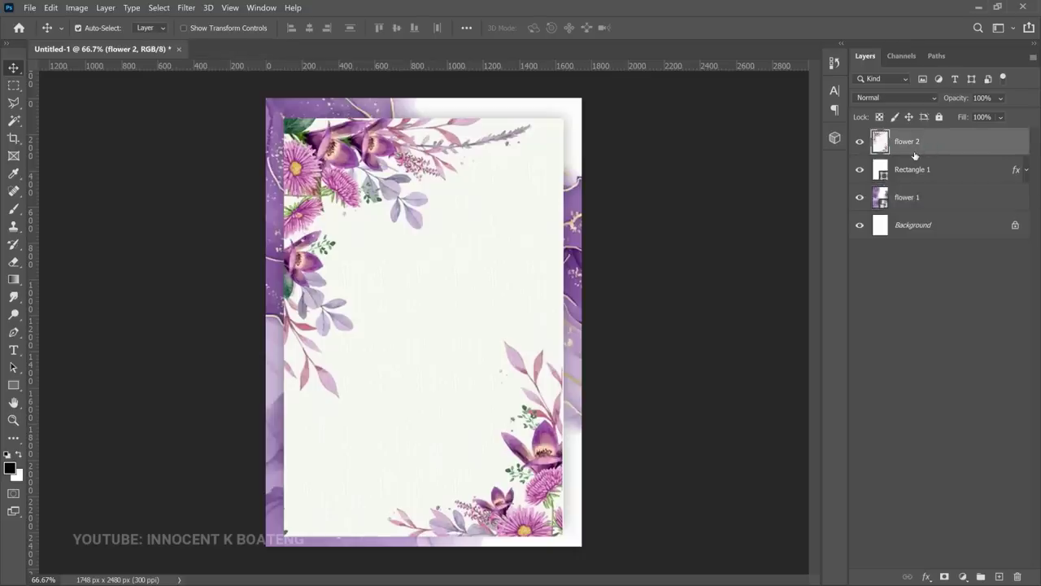
pyautogui.hotkey('ctrl', 'l')
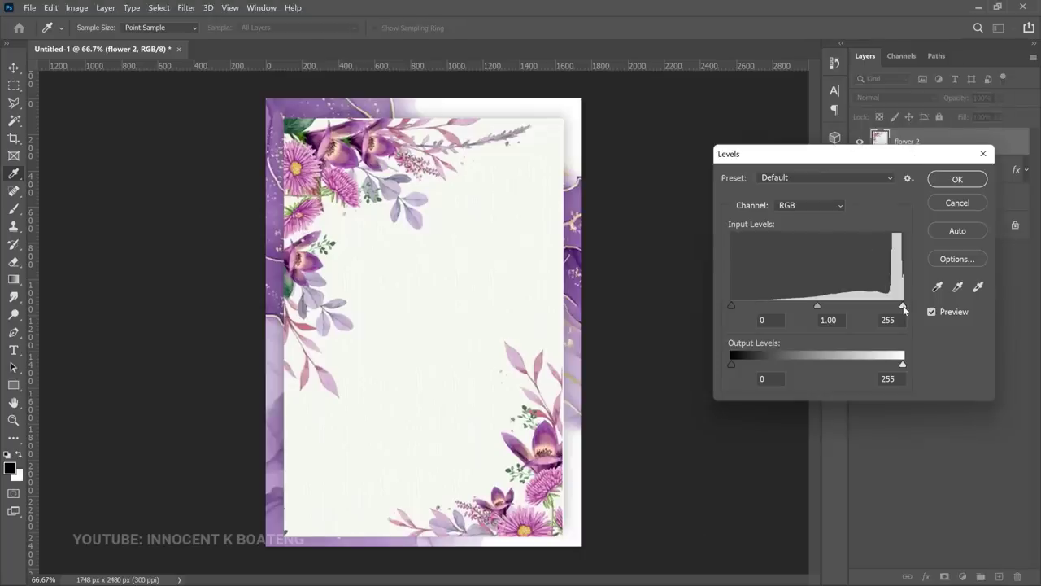
pyautogui.moveTo(903, 307); pyautogui.dragTo(887, 307)
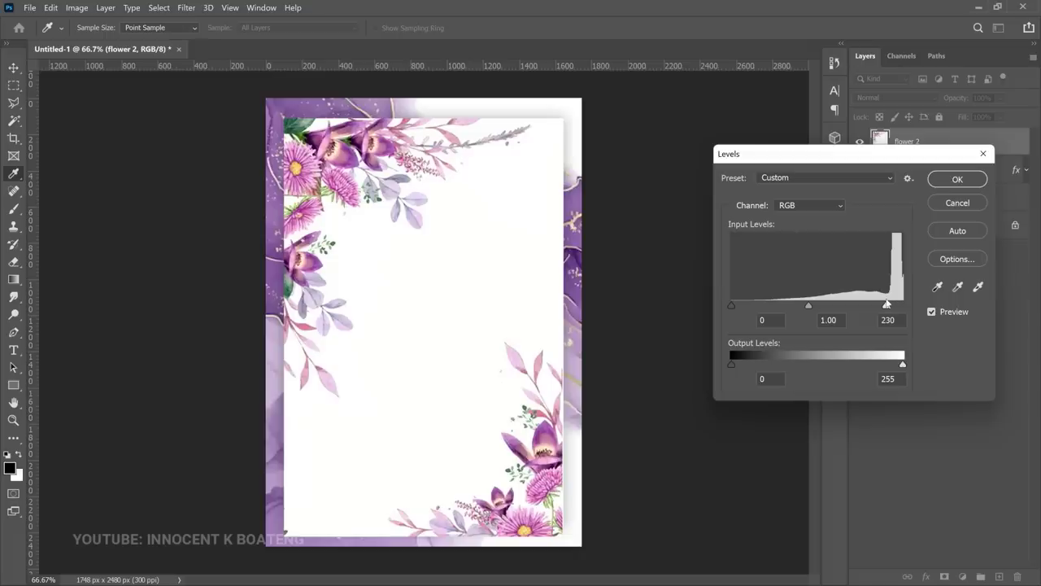
pyautogui.press('Tab')
pyautogui.click(959, 180)
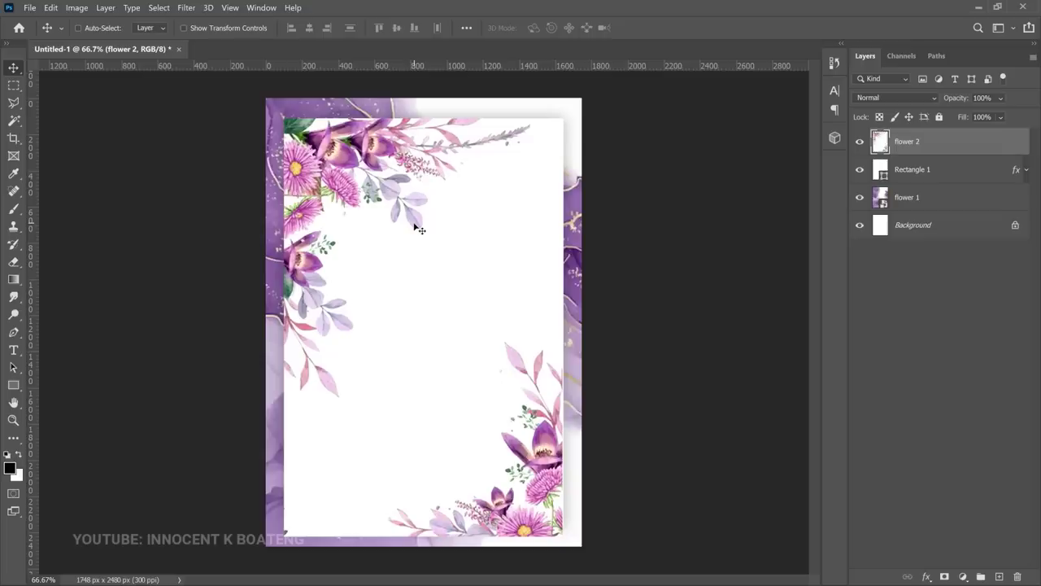
# Cut the upper-left floral half of flower 2 to a new layer using a diagonal Polygonal Lasso selection, and check both halves' visibility
pyautogui.click(12, 100)
pyautogui.click(57, 115)
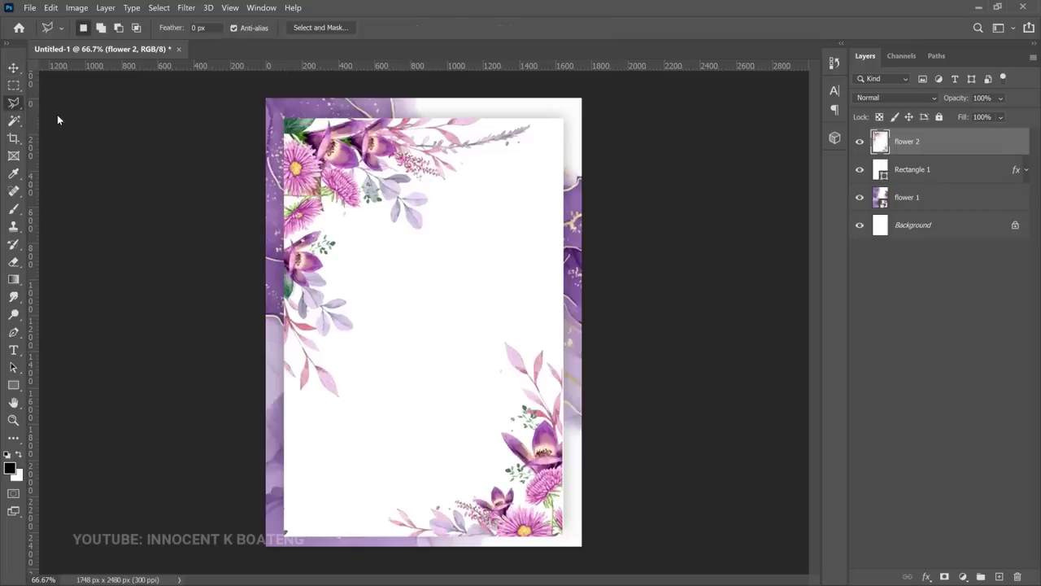
pyautogui.click(278, 489)
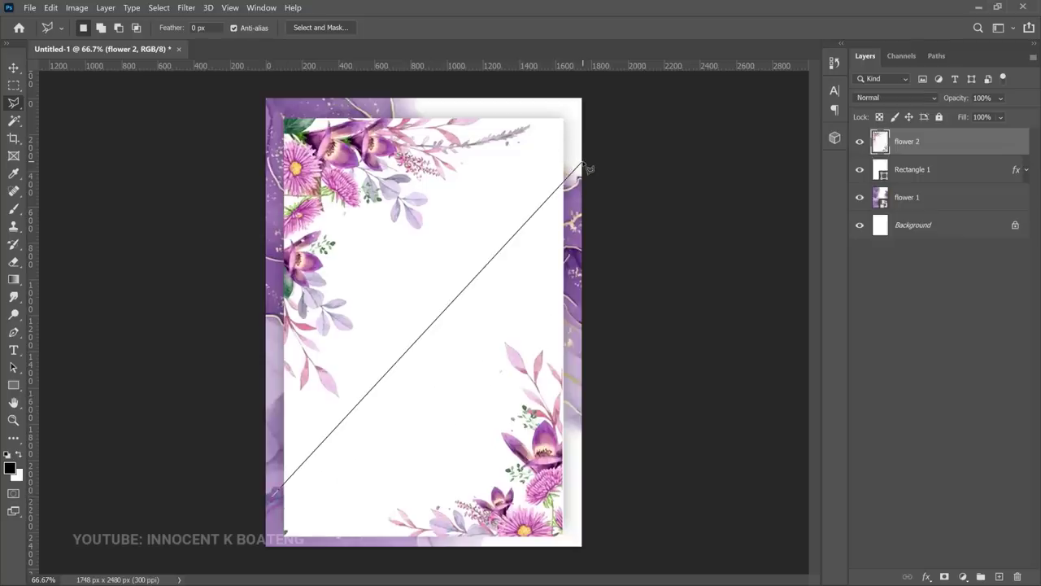
pyautogui.click(582, 164)
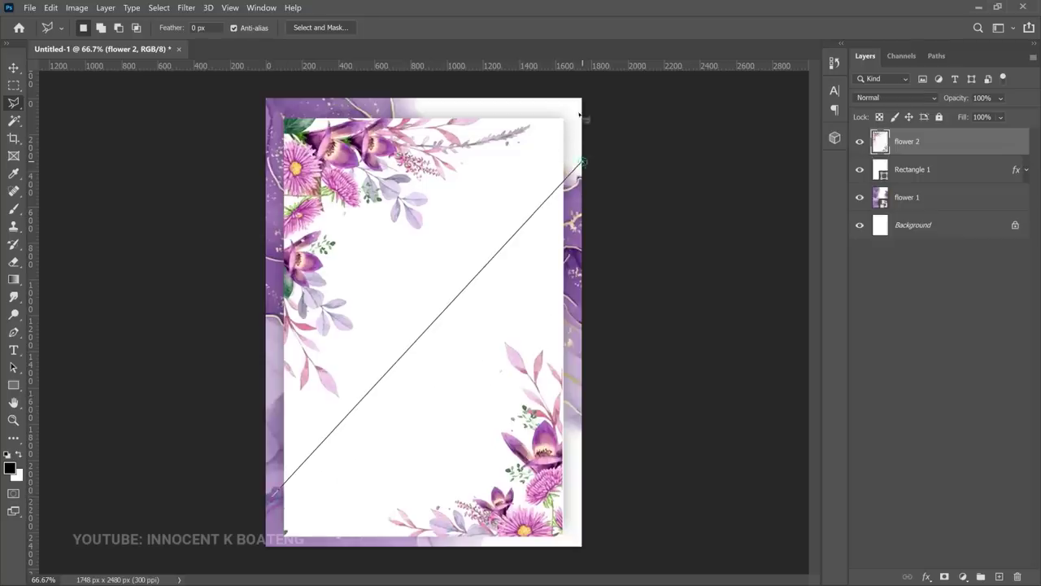
pyautogui.click(577, 94)
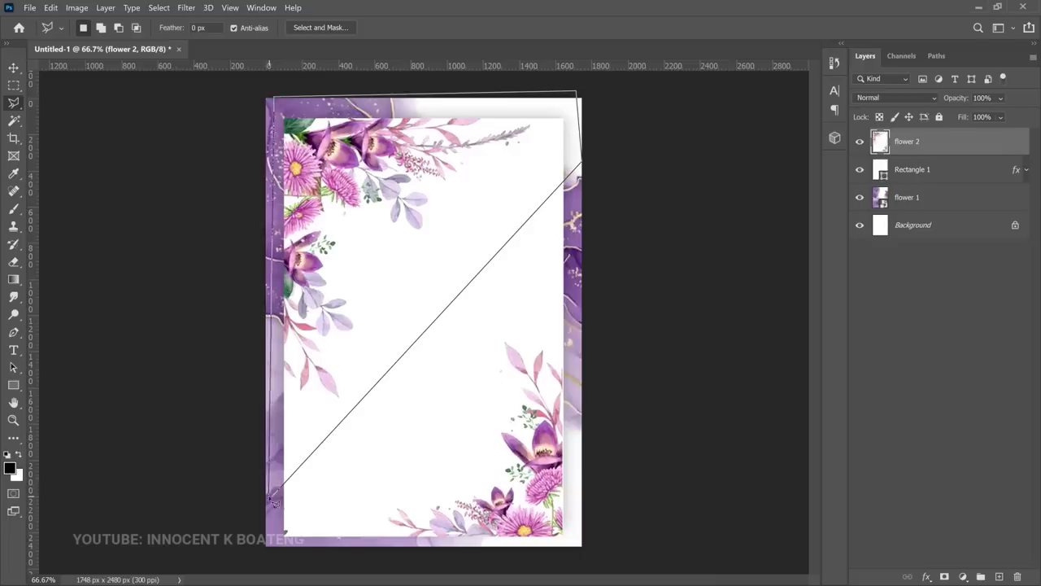
pyautogui.click(275, 498)
pyautogui.rightClick(372, 281)
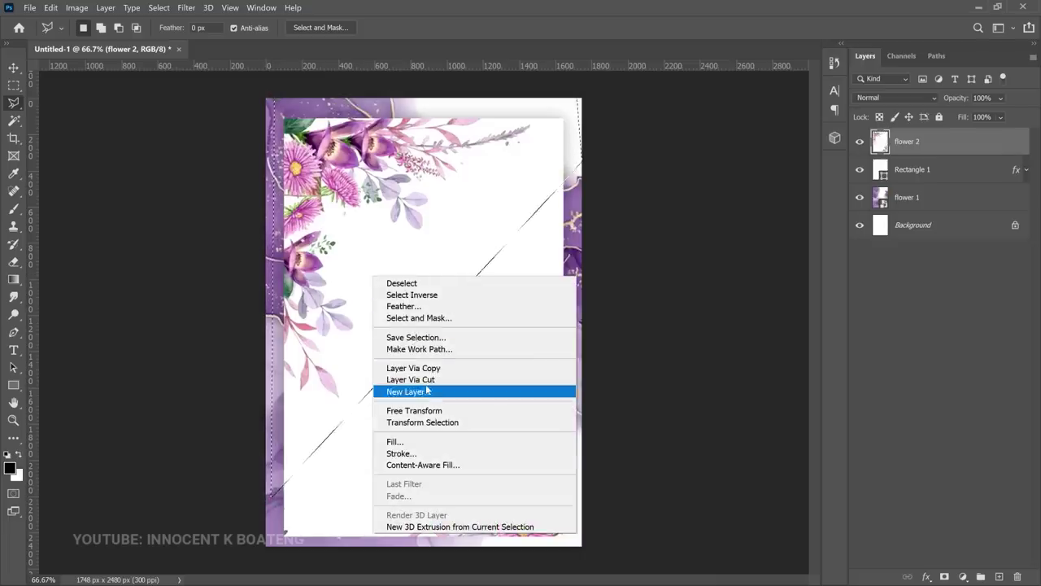
pyautogui.click(415, 379)
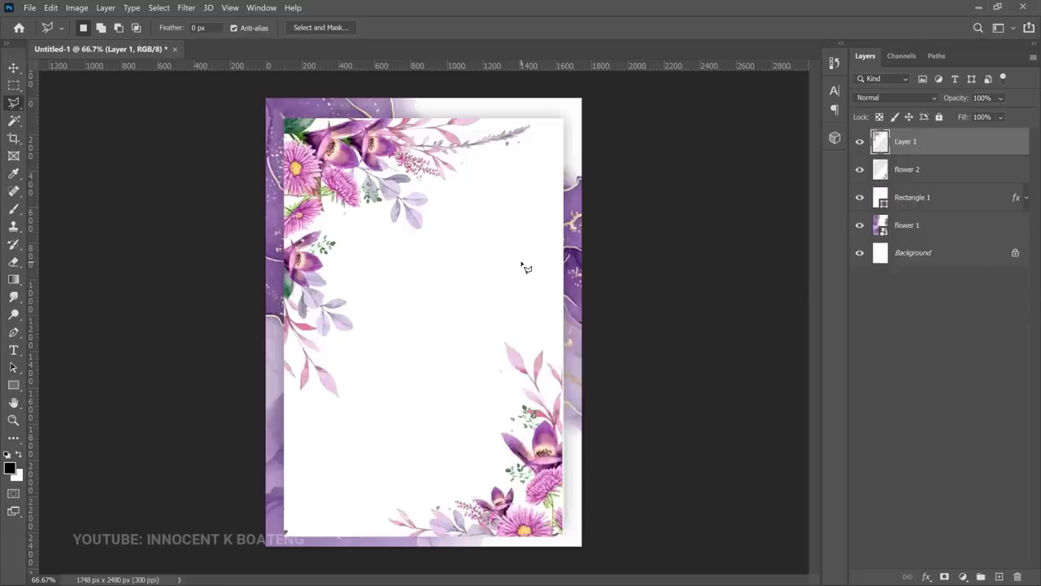
pyautogui.press('v')
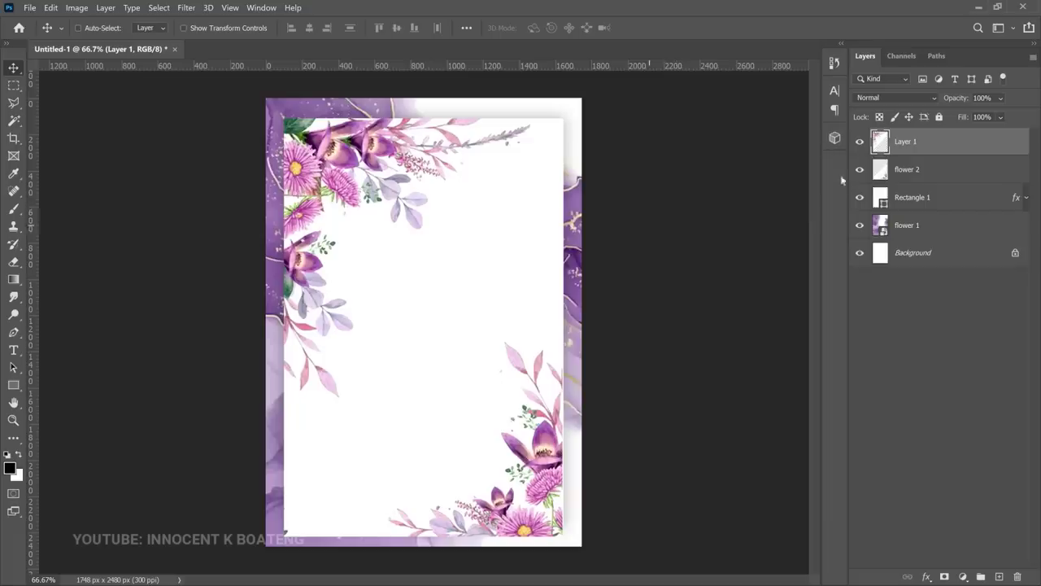
pyautogui.click(860, 144)
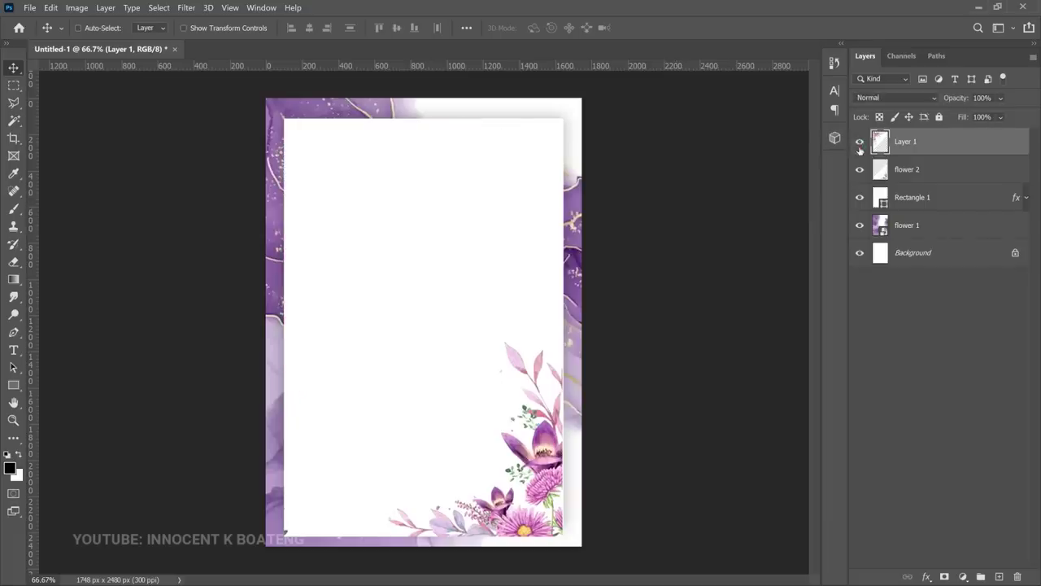
pyautogui.click(860, 143)
pyautogui.click(853, 170)
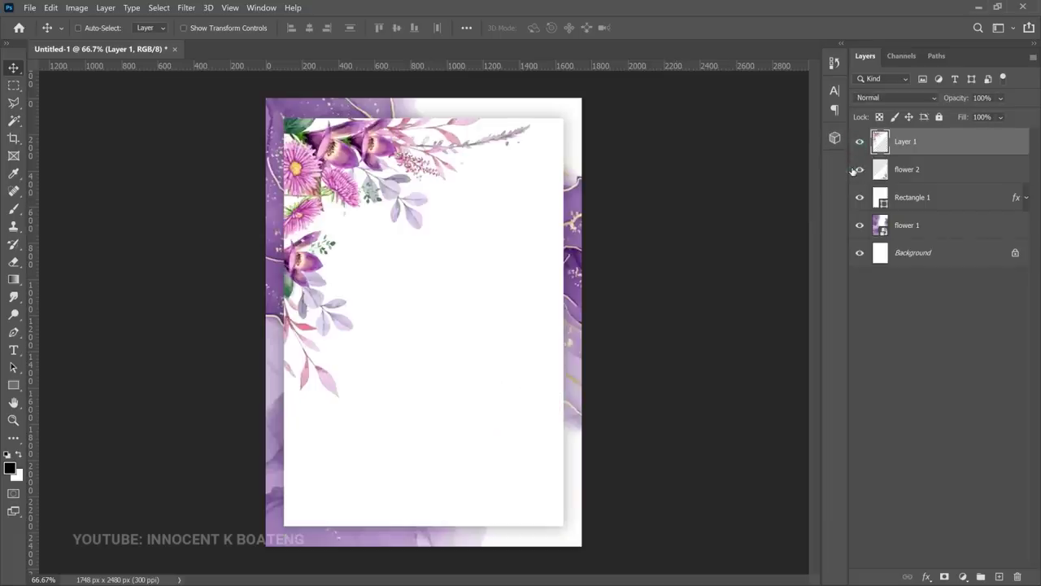
pyautogui.click(854, 170)
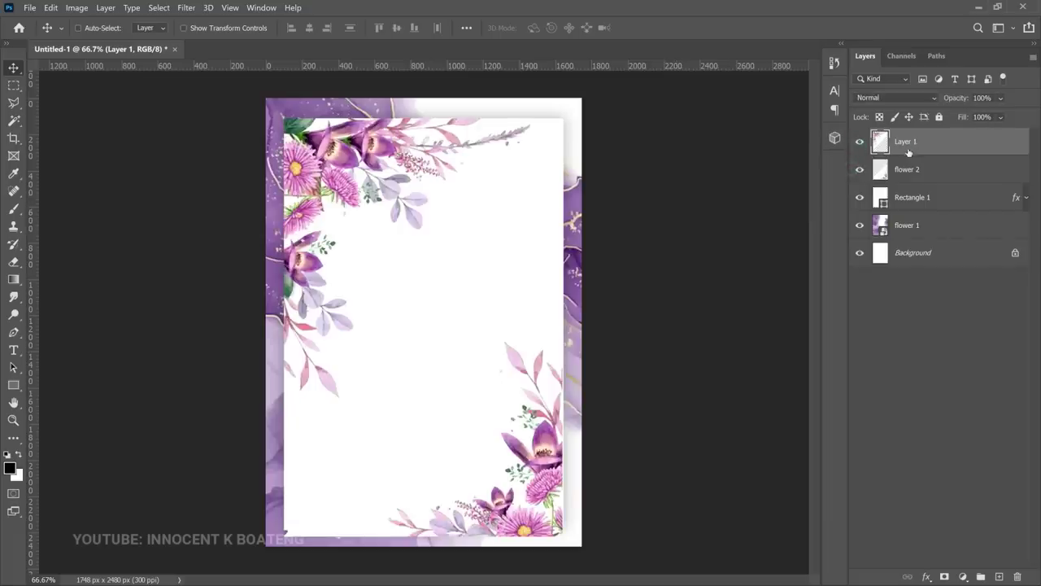
# Scale down the upper-left flower cluster proportionally, keeping it anchored in the white panel's upper-left corner
pyautogui.hotkey('ctrl', 't')
pyautogui.moveTo(561, 484); pyautogui.dragTo(497, 419)
pyautogui.press('Return')
# Scale the flower 2 layer to about 90%, keeping its cluster in the white panel's lower-right corner
pyautogui.click(909, 175)
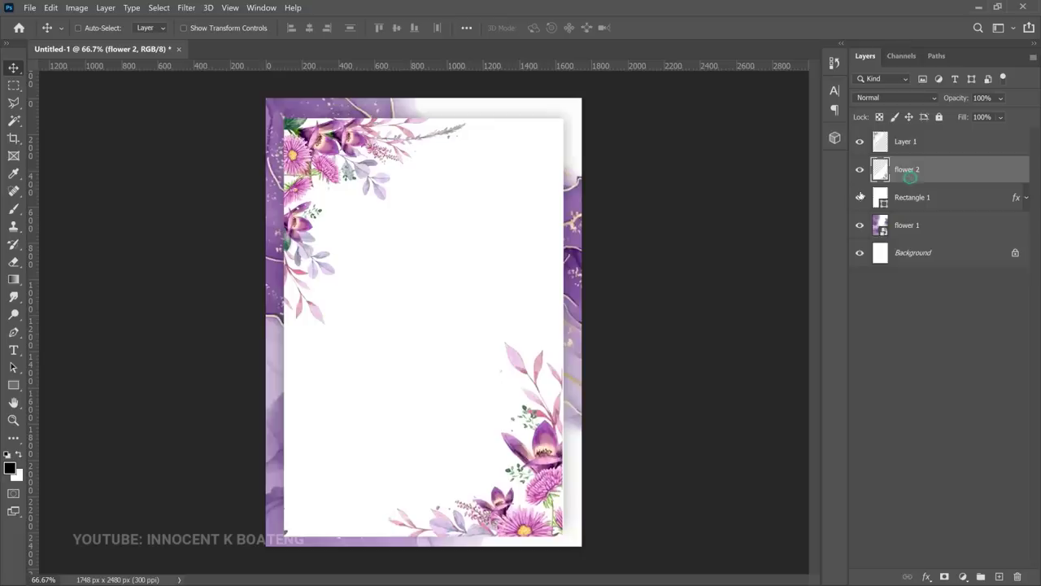
pyautogui.hotkey('ctrl', 't')
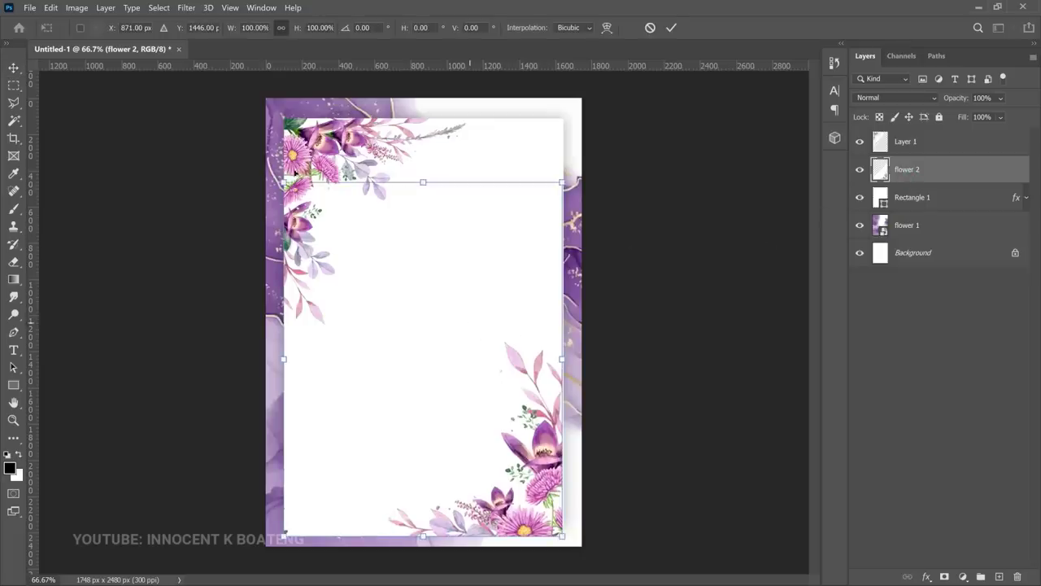
pyautogui.moveTo(284, 182); pyautogui.dragTo(311, 217)
pyautogui.moveTo(411, 370); pyautogui.dragTo(428, 388)
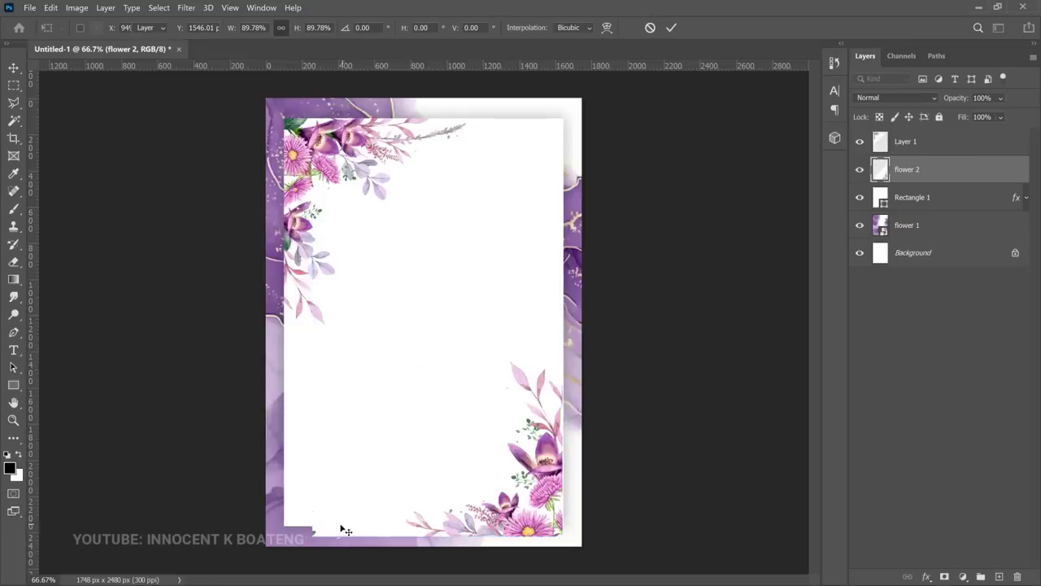
pyautogui.press('Return')
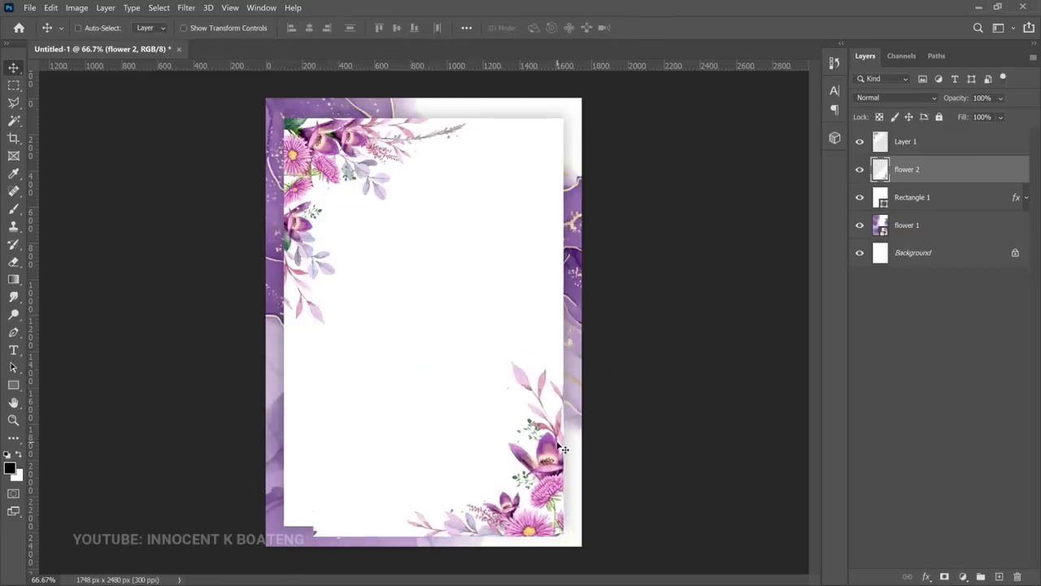
# Clip the flower 2 layer and Layer 1 to the white rectangle with clipping masks
pyautogui.rightClick(960, 181)
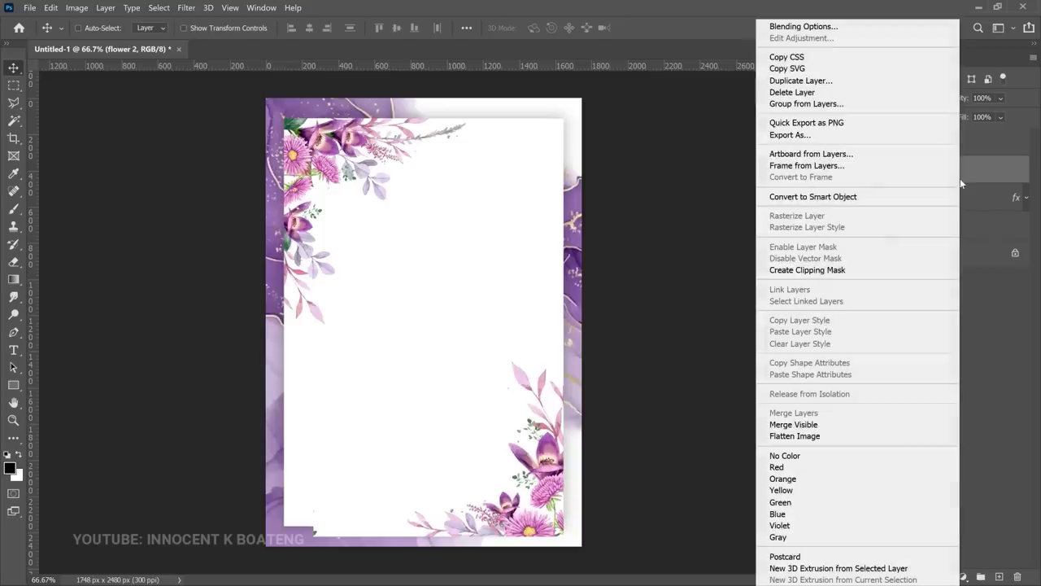
pyautogui.click(861, 269)
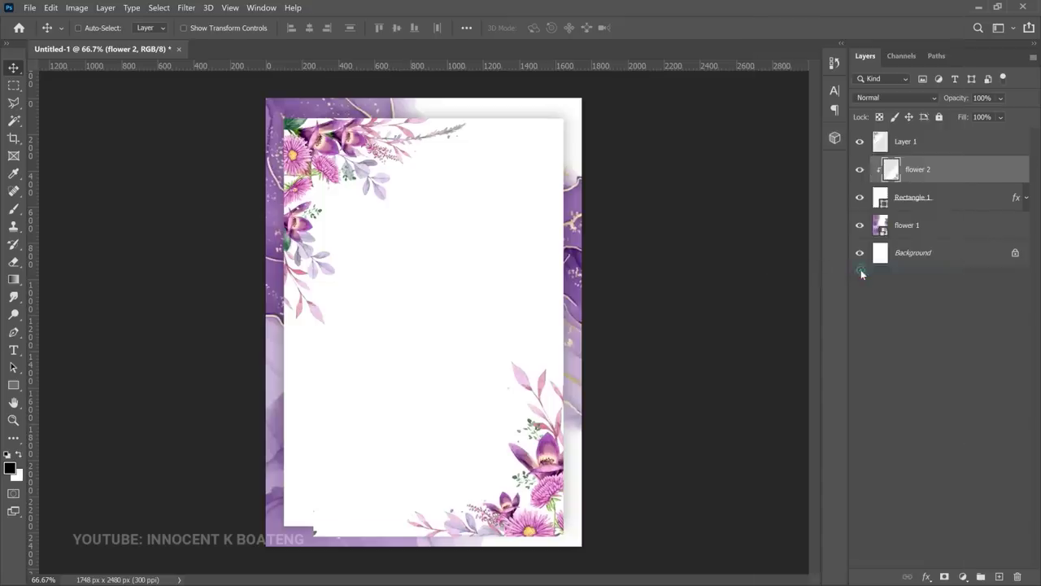
pyautogui.click(954, 143)
pyautogui.rightClick(957, 144)
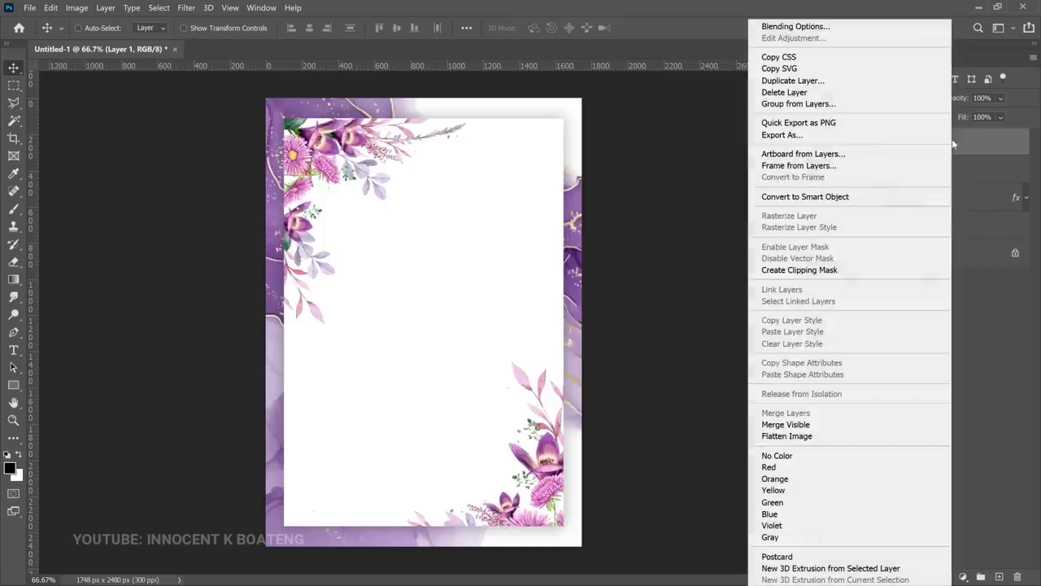
pyautogui.click(845, 269)
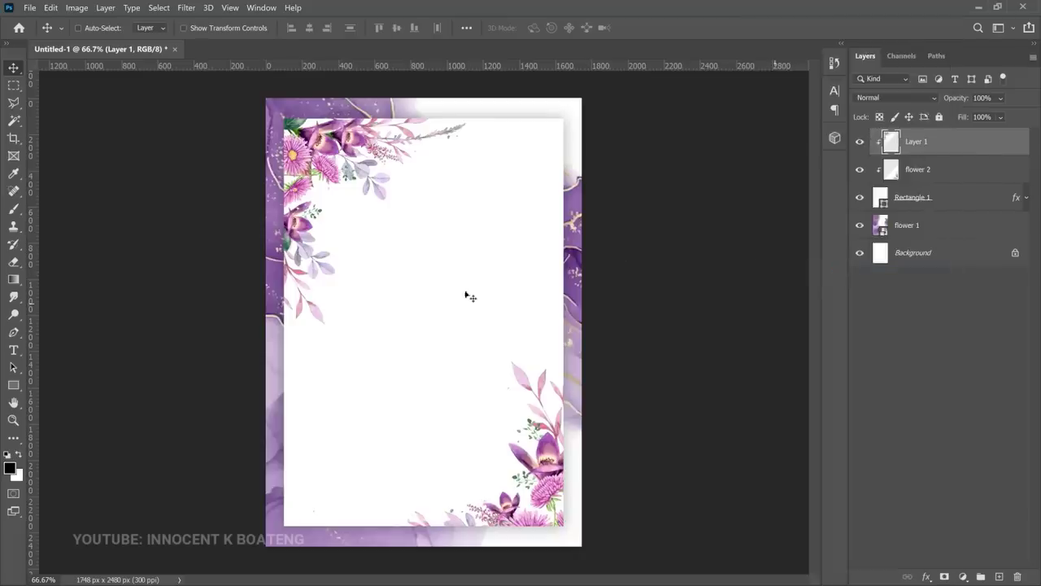
# Scale the Layer 1 flower cluster to about 97% in the upper-left corner, and shift the flower 2 cluster slightly up and left
pyautogui.moveTo(396, 201)
pyautogui.mouseDown()
pyautogui.moveTo(356, 174)
pyautogui.moveTo(311, 114)
pyautogui.moveTo(323, 158)
pyautogui.moveTo(399, 168)
pyautogui.moveTo(405, 184)
pyautogui.mouseUp()
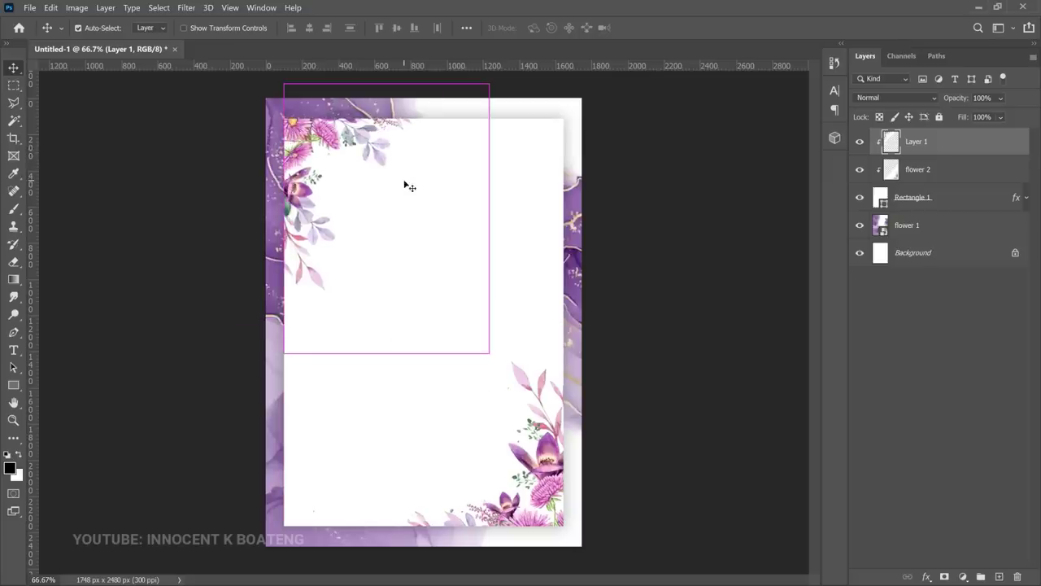
pyautogui.moveTo(409, 187); pyautogui.dragTo(422, 209)
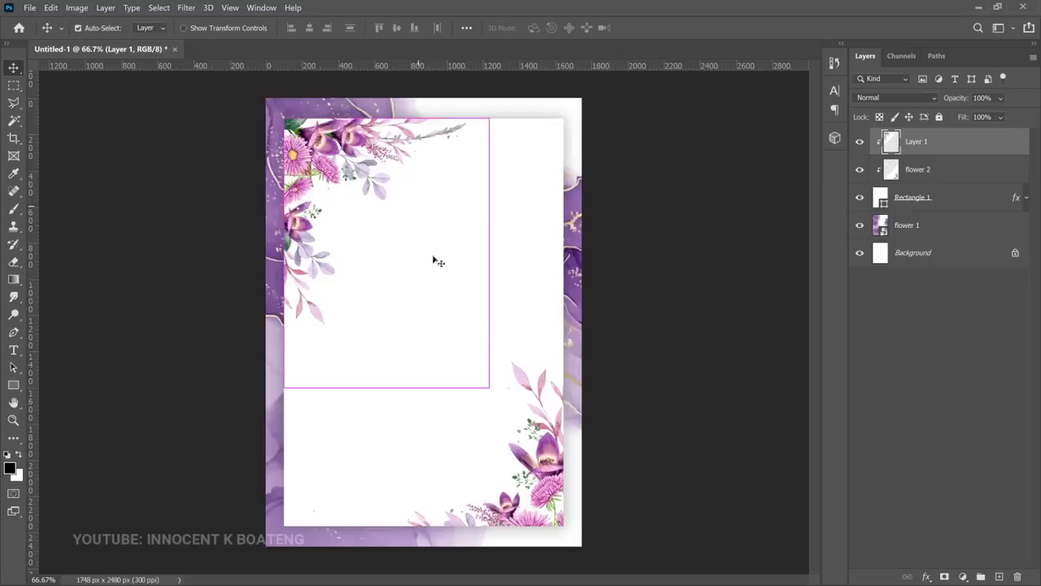
pyautogui.hotkey('ctrl', 't')
pyautogui.moveTo(491, 384); pyautogui.dragTo(481, 379)
pyautogui.press('Return')
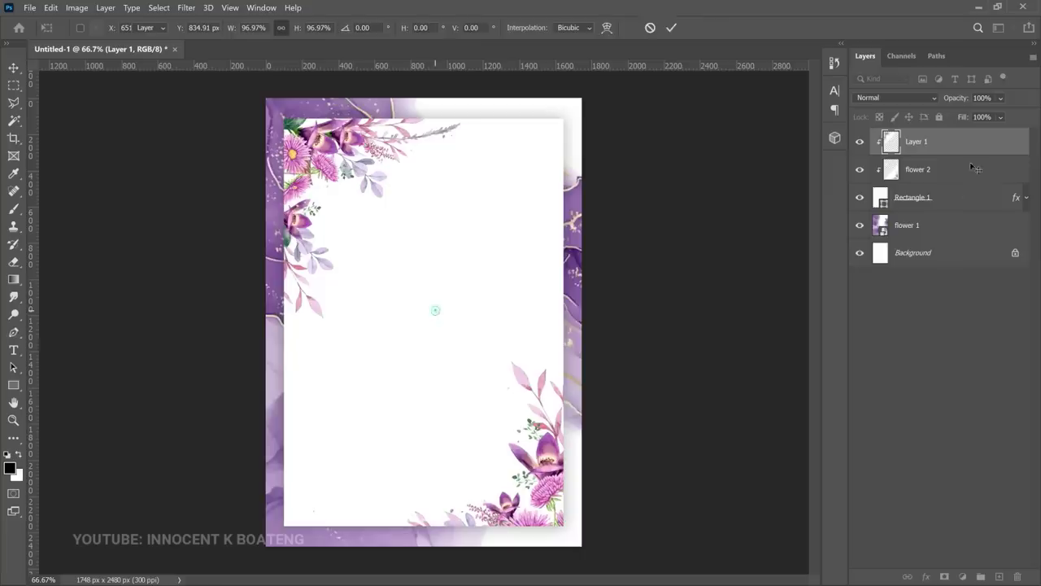
pyautogui.click(957, 172)
pyautogui.moveTo(534, 442)
pyautogui.mouseDown()
pyautogui.moveTo(541, 431)
pyautogui.moveTo(525, 436)
pyautogui.mouseUp()
# Rotate the Layer 1 flower cluster 180° and move it into the white panel's lower-right corner
pyautogui.hotkey('ctrl', '-')
pyautogui.keyDown('ctrl'); pyautogui.click(521, 418); pyautogui.keyUp('ctrl')
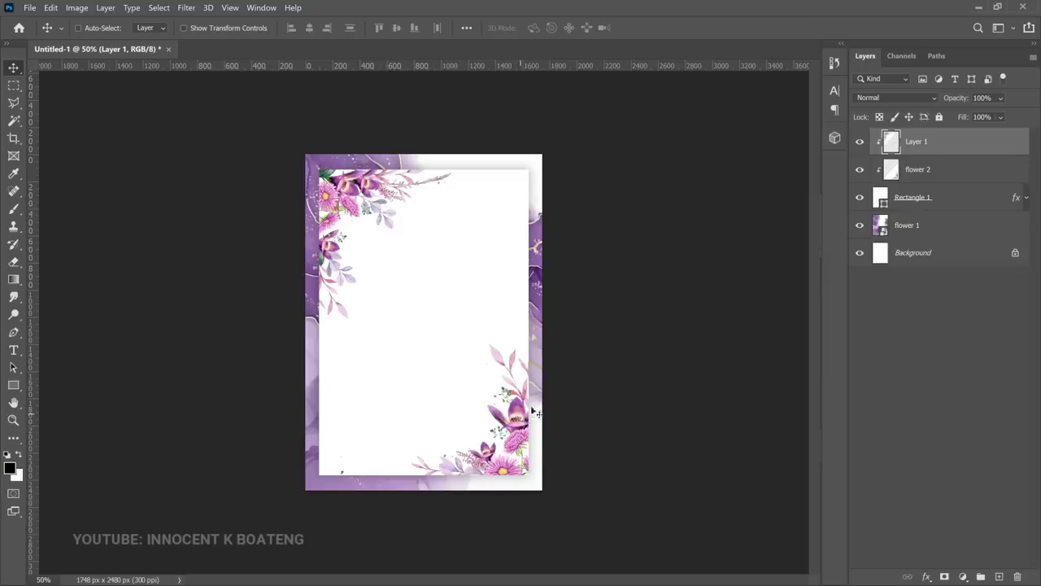
pyautogui.hotkey('ctrl', 't')
pyautogui.rightClick(479, 323)
pyautogui.click(440, 432)
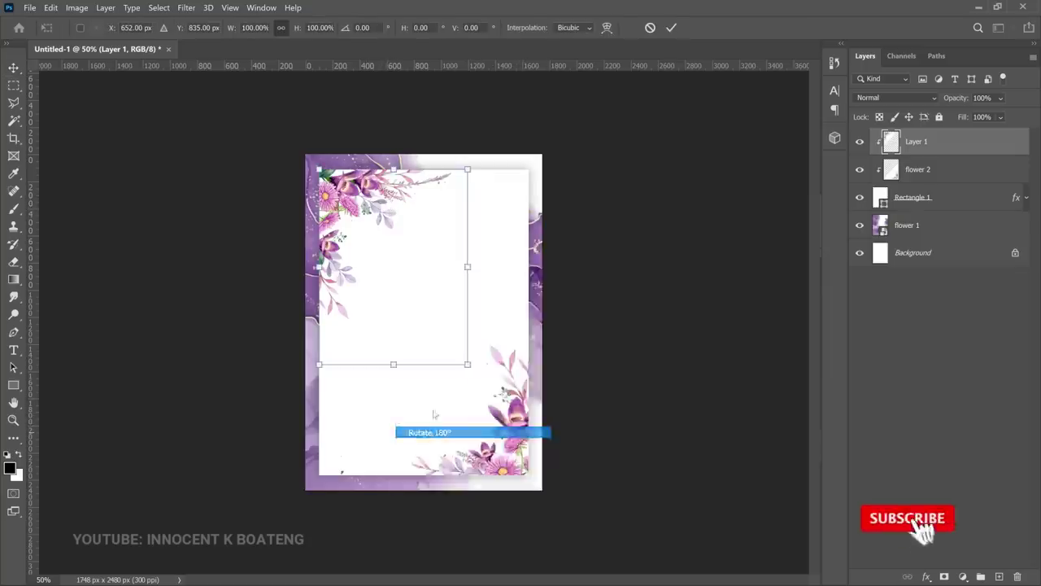
pyautogui.press('Return')
pyautogui.moveTo(443, 279); pyautogui.dragTo(504, 389)
# Rotate the flower 2 cluster 180° and move it into the white panel's upper-left corner
pyautogui.click(917, 181)
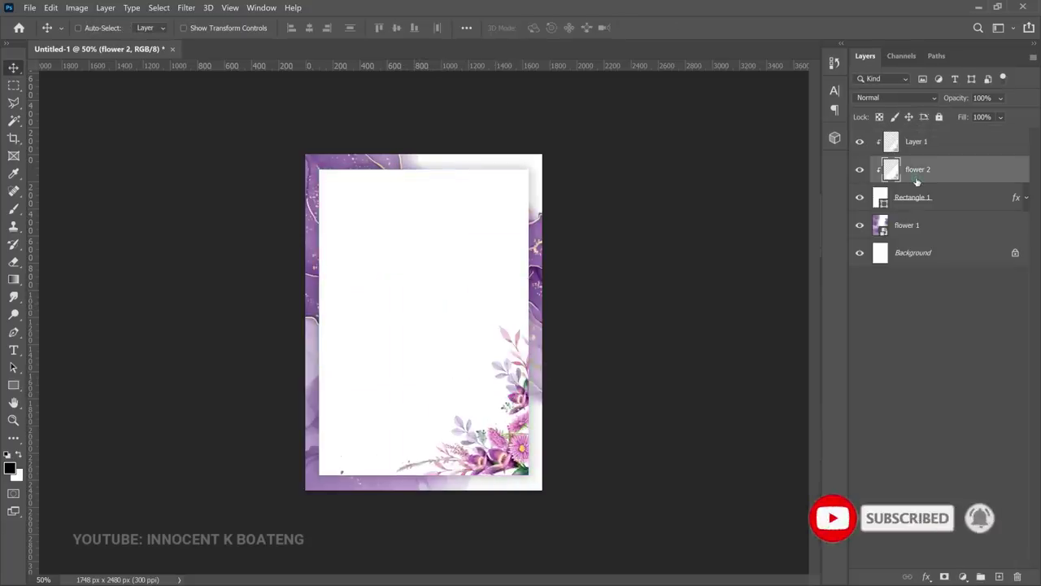
pyautogui.hotkey('ctrl', 't')
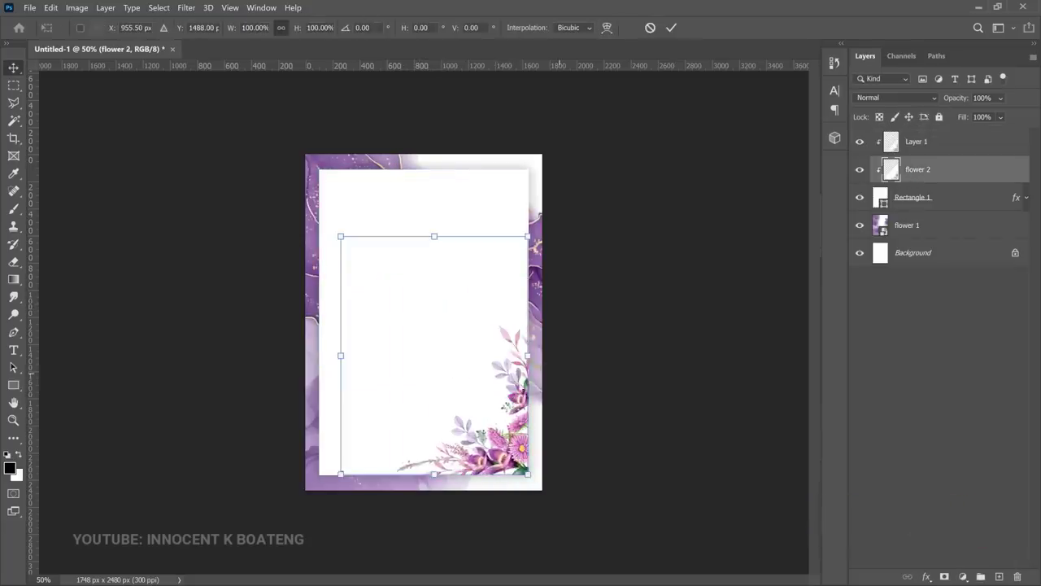
pyautogui.rightClick(520, 387)
pyautogui.click(557, 322)
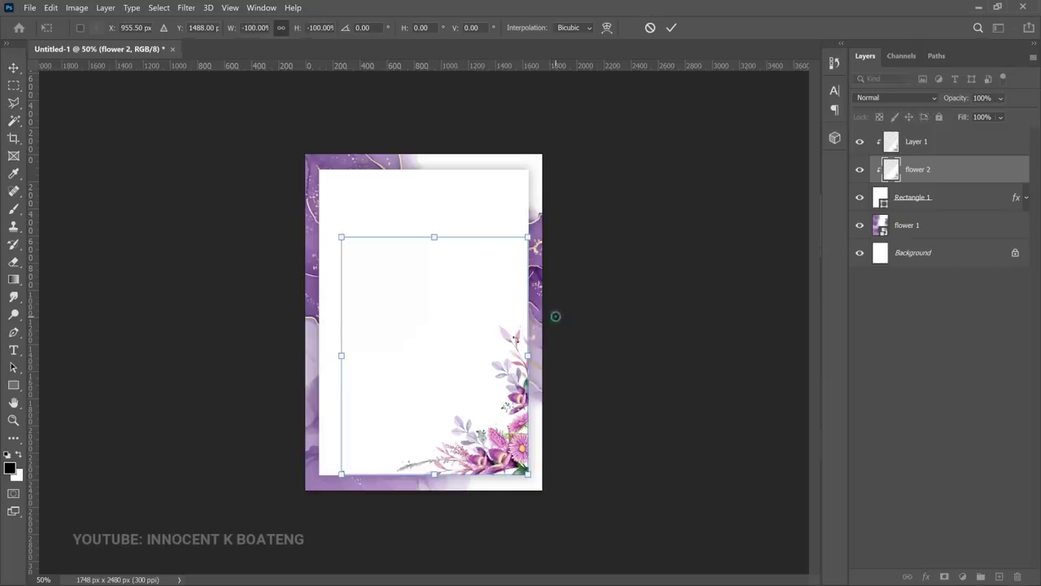
pyautogui.doubleClick(489, 365)
pyautogui.moveTo(472, 343); pyautogui.dragTo(444, 255)
# Shift the Layer 1 flower cluster about 40 px down in the white panel's lower-right corner
pyautogui.hotkey('alt', ']')
pyautogui.hotkey('ctrl', 't')
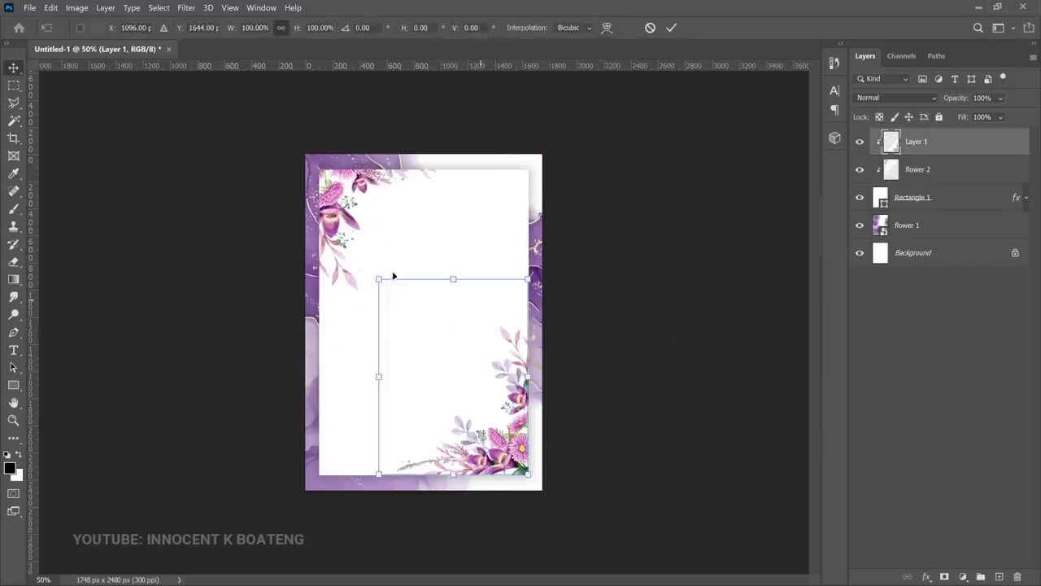
pyautogui.moveTo(384, 286); pyautogui.dragTo(387, 295)
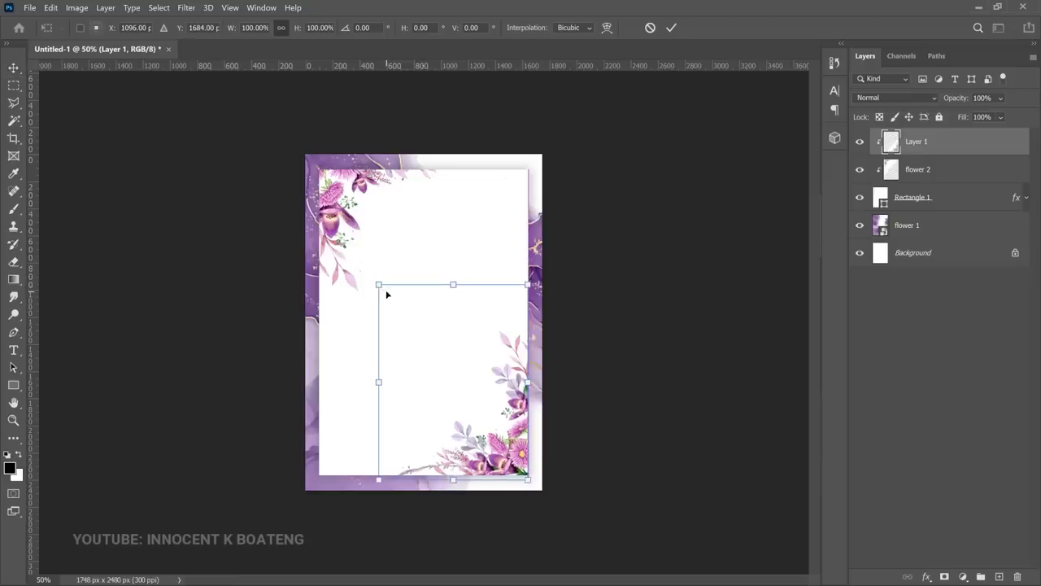
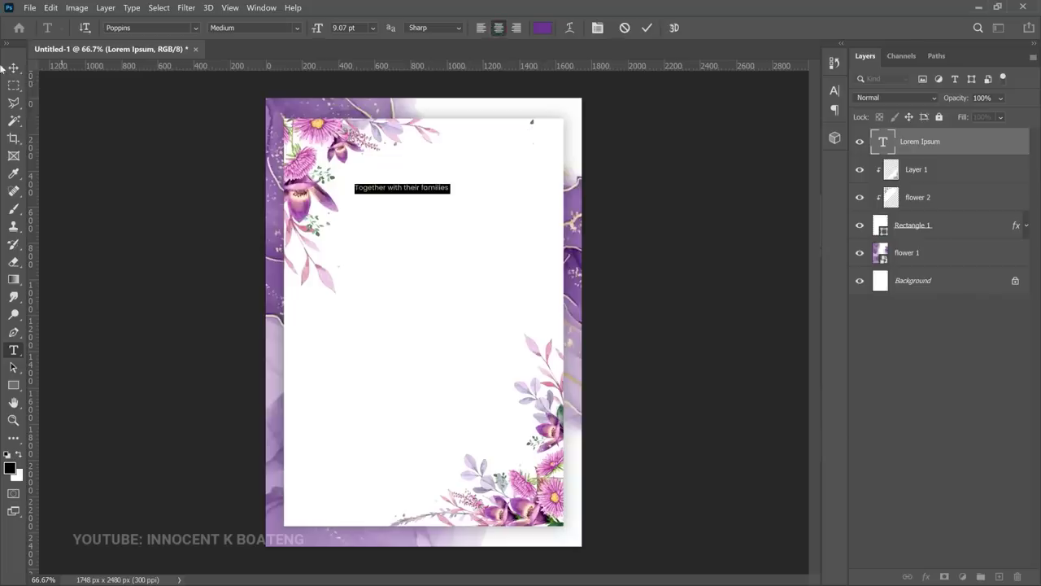
# Enlarge the "Together with their families" text proportionally to about 11.8 pt
pyautogui.hotkey('ctrl', 't')
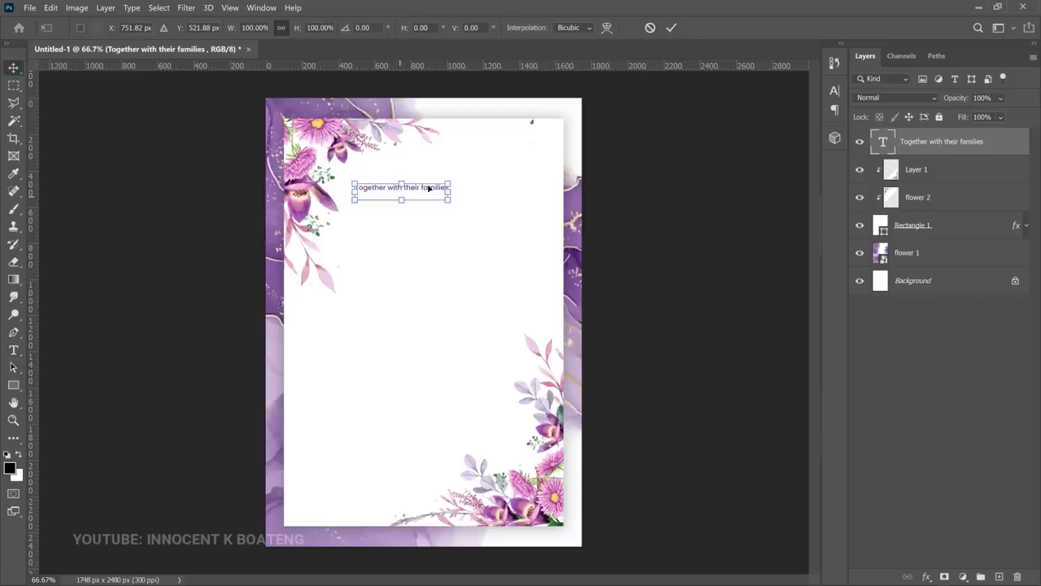
pyautogui.moveTo(450, 181); pyautogui.dragTo(480, 182)
pyautogui.press('Return')
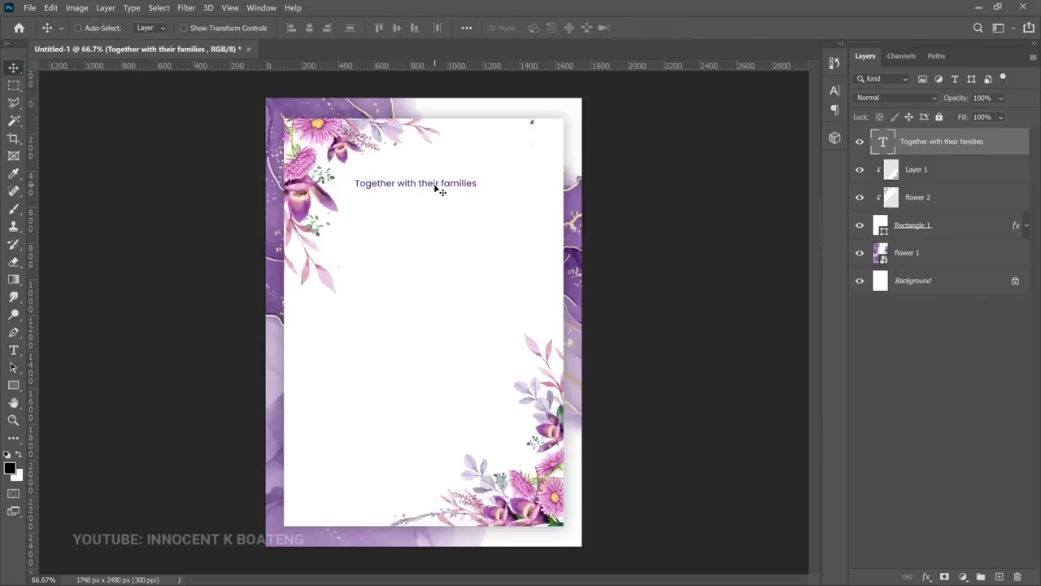
# Change the font of the "Together with their families" text to Raleway Medium
pyautogui.doubleClick(439, 189)
pyautogui.click(159, 28)
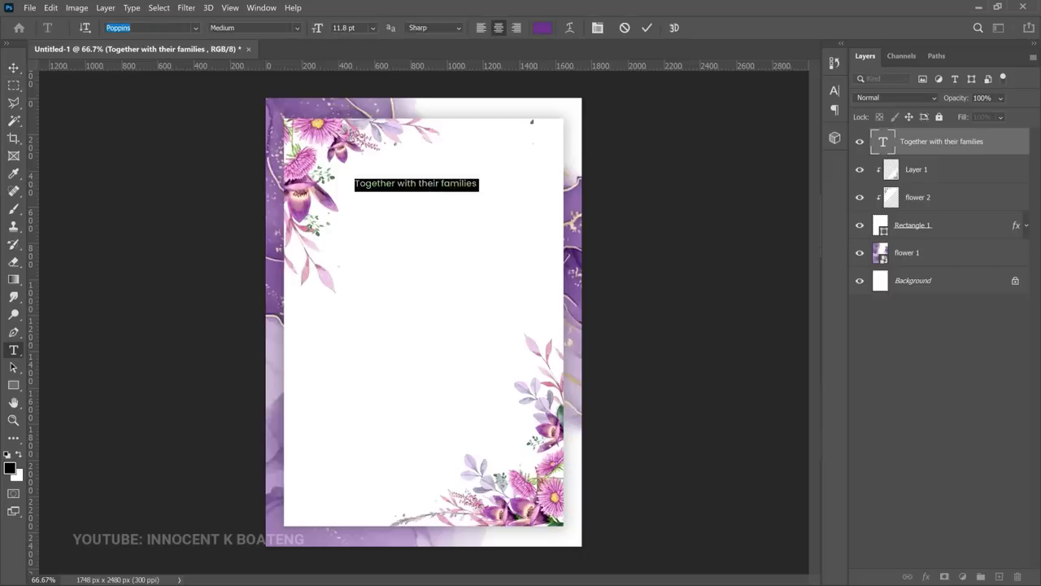
pyautogui.write('rale')
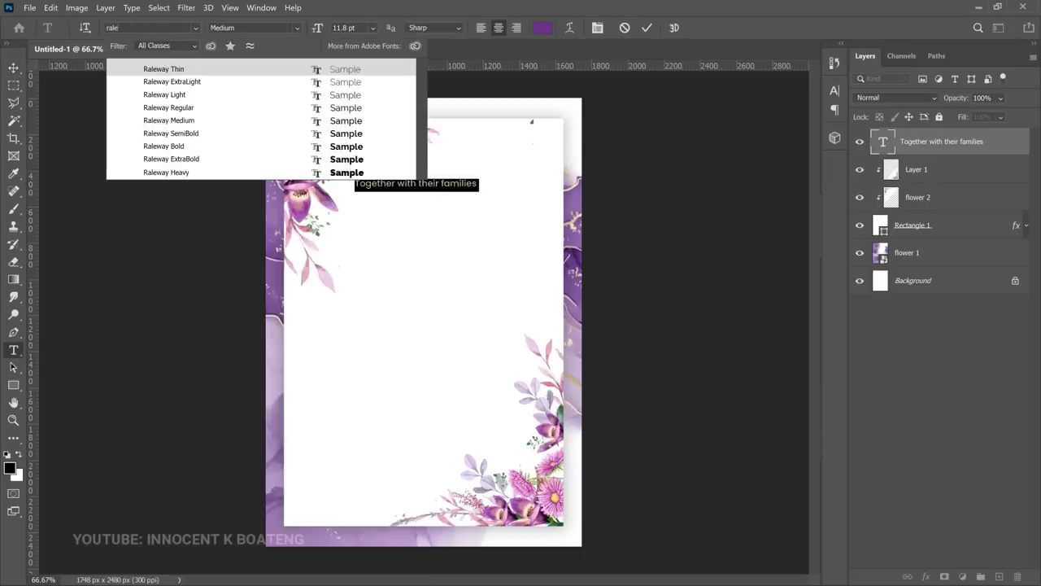
pyautogui.click(190, 121)
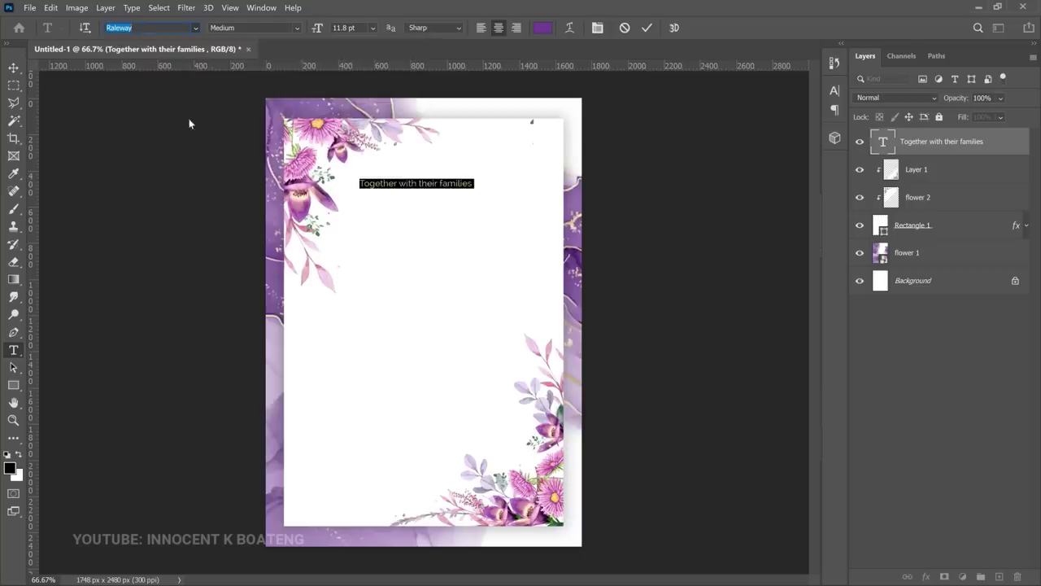
pyautogui.click(13, 69)
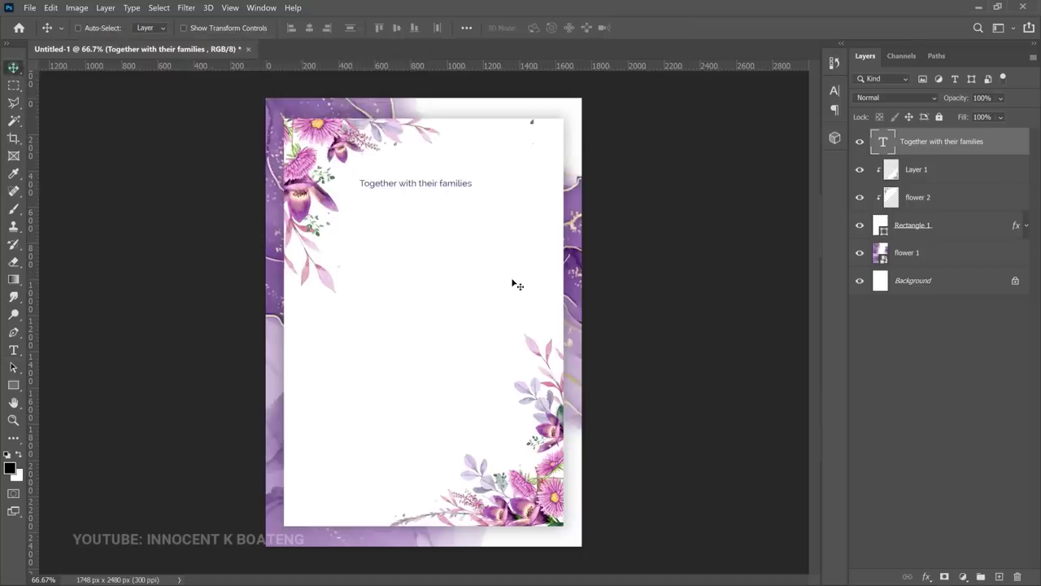
# Enlarge the "Together with their families" heading further and centre it horizontally near the white panel's upper edge
pyautogui.hotkey('ctrl', 't')
pyautogui.moveTo(469, 197); pyautogui.dragTo(494, 215)
pyautogui.press('Return')
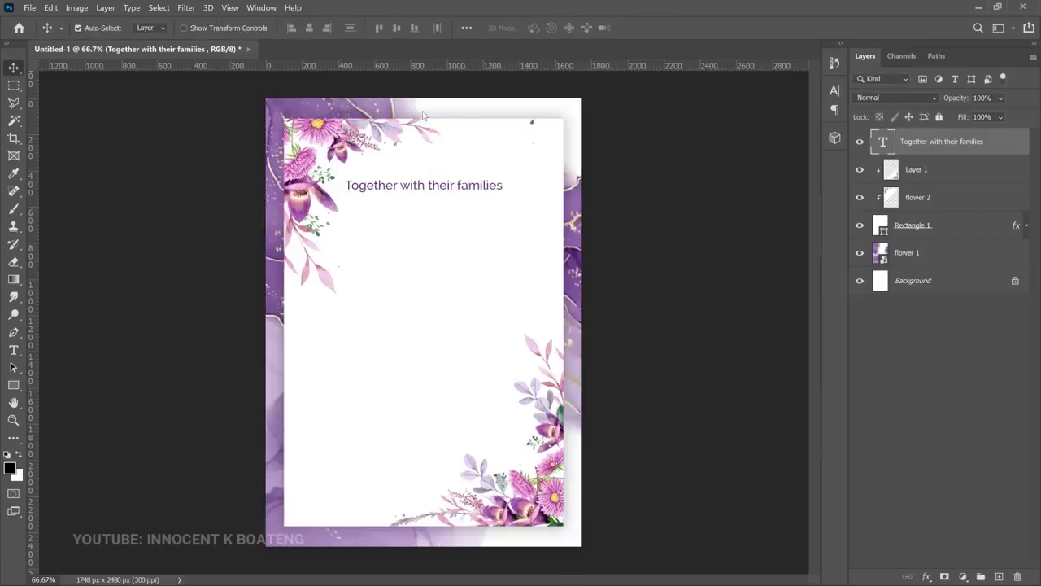
# Add a linear Gradient Overlay to the "Together with their families" text layer, using the pink-to-coral gradient preset
pyautogui.rightClick(985, 142)
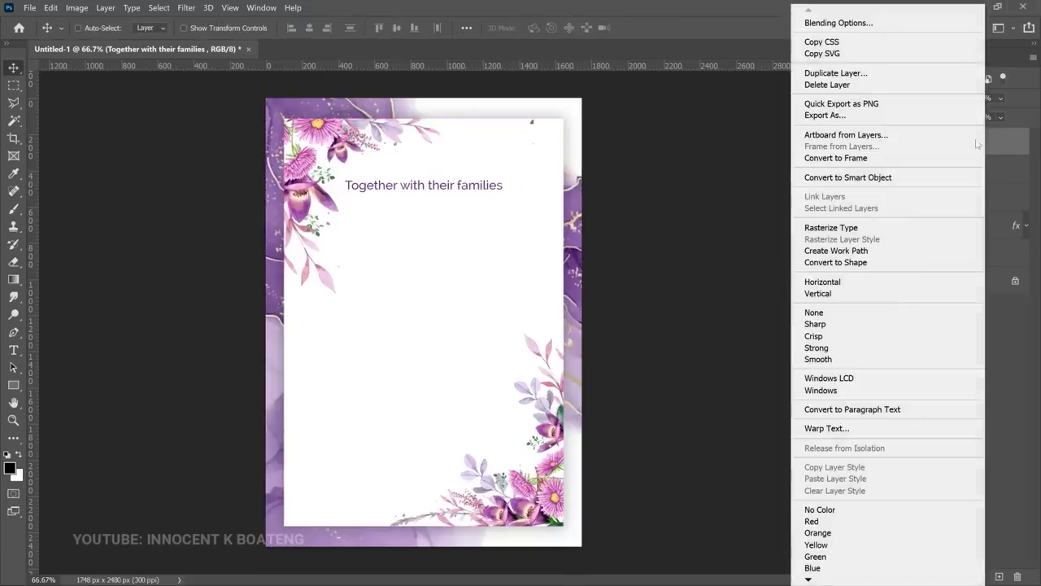
pyautogui.click(838, 22)
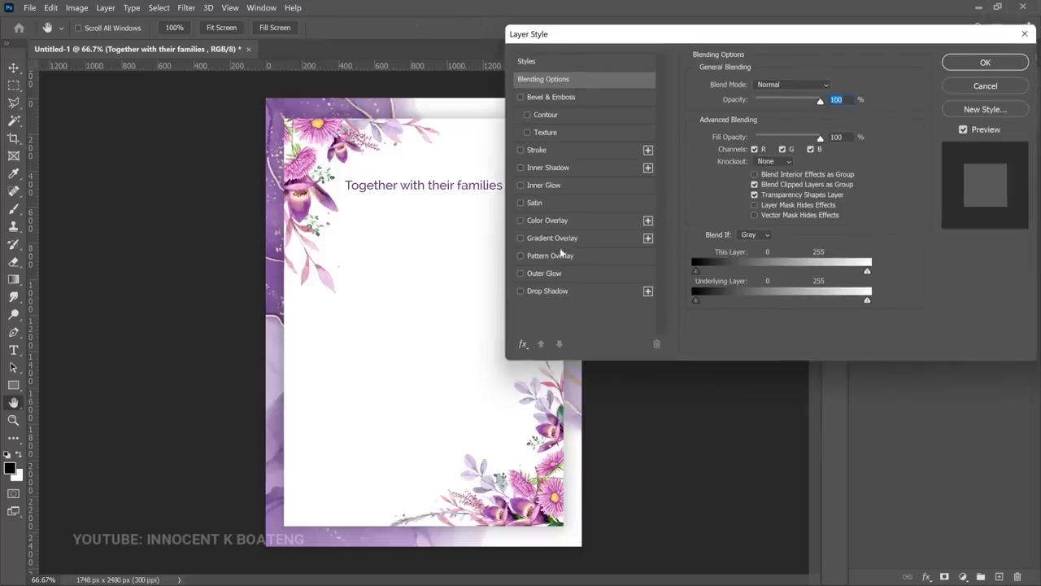
pyautogui.click(554, 238)
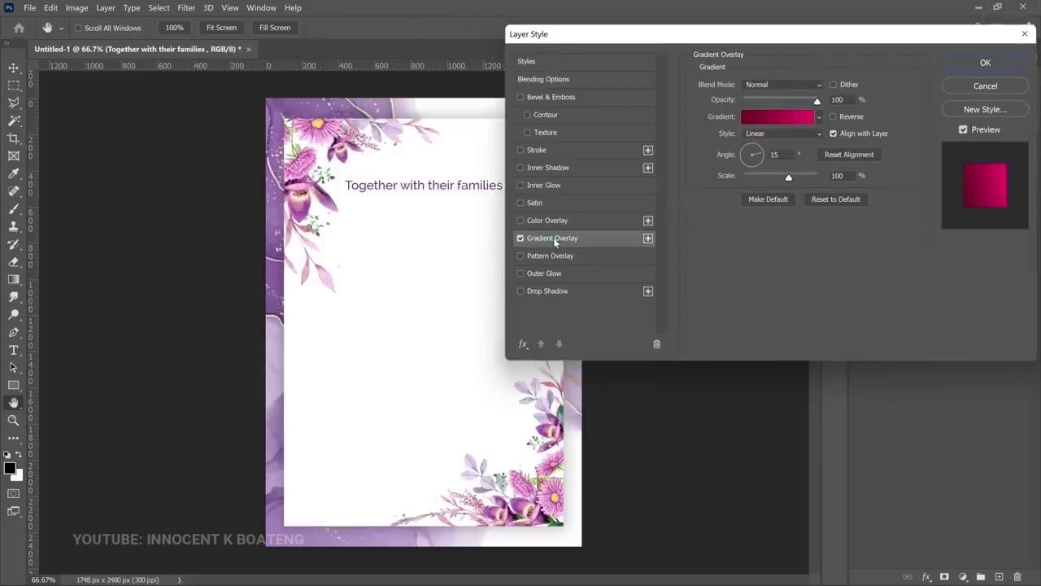
pyautogui.click(796, 119)
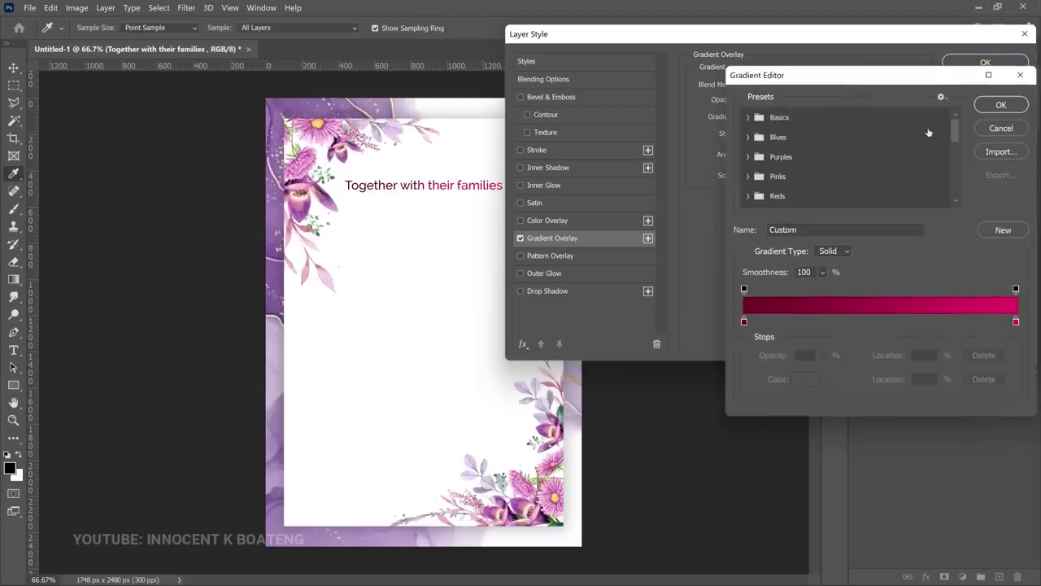
pyautogui.moveTo(957, 132); pyautogui.dragTo(957, 182)
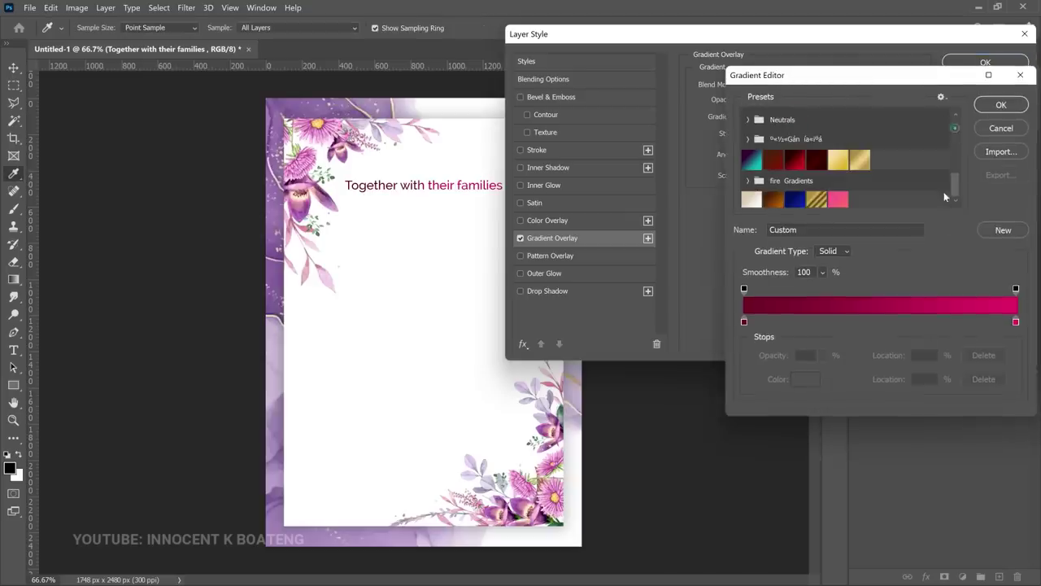
pyautogui.click(838, 197)
# Use #fd5392 and #f86f64 as the gradient's start and end stop colours, and apply the overlay to the heading
pyautogui.click(743, 321)
pyautogui.click(804, 380)
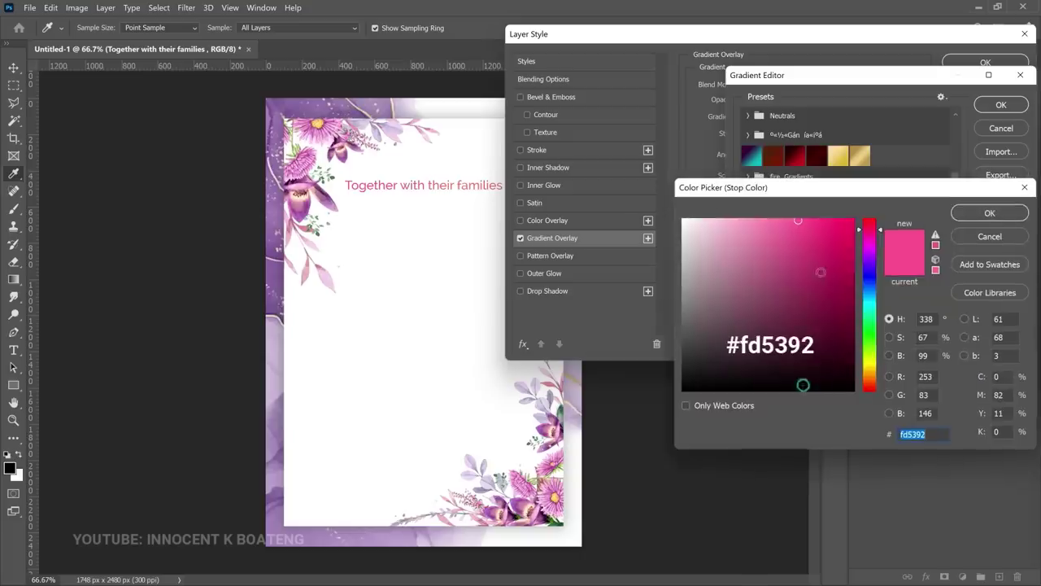
pyautogui.click(1000, 214)
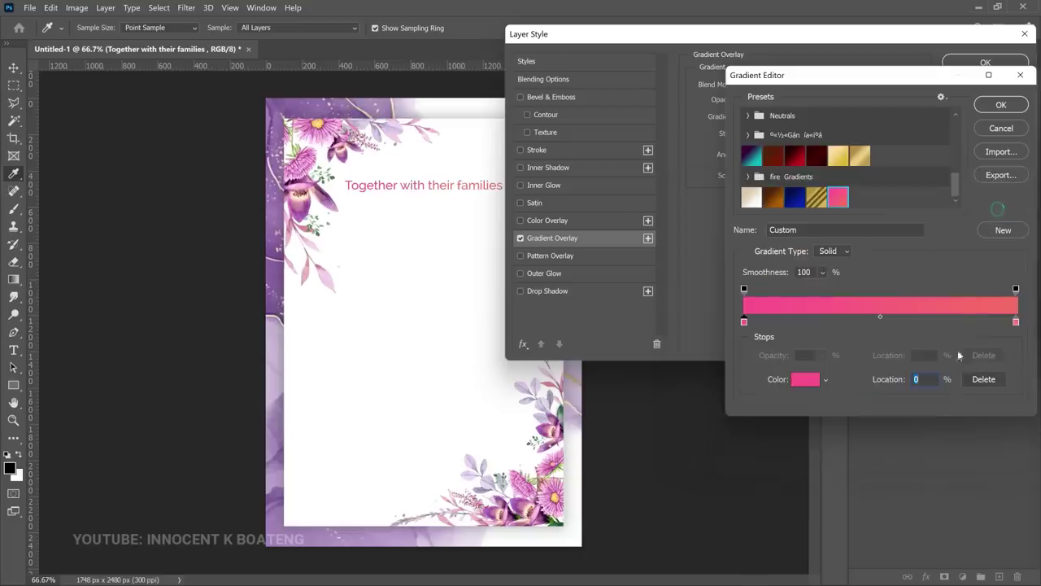
pyautogui.click(1016, 322)
pyautogui.click(804, 380)
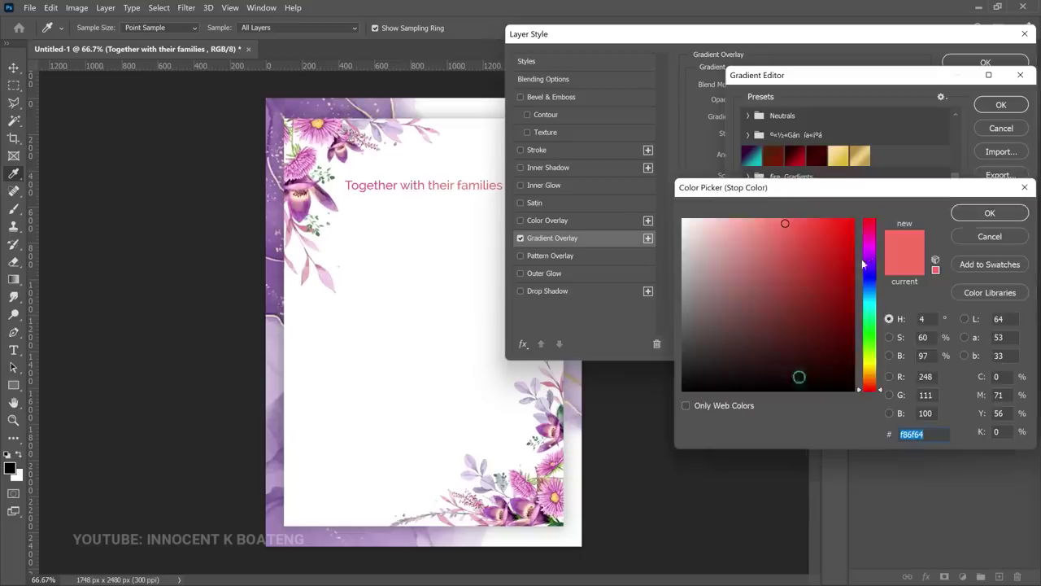
pyautogui.click(990, 213)
pyautogui.click(1003, 105)
pyautogui.click(981, 64)
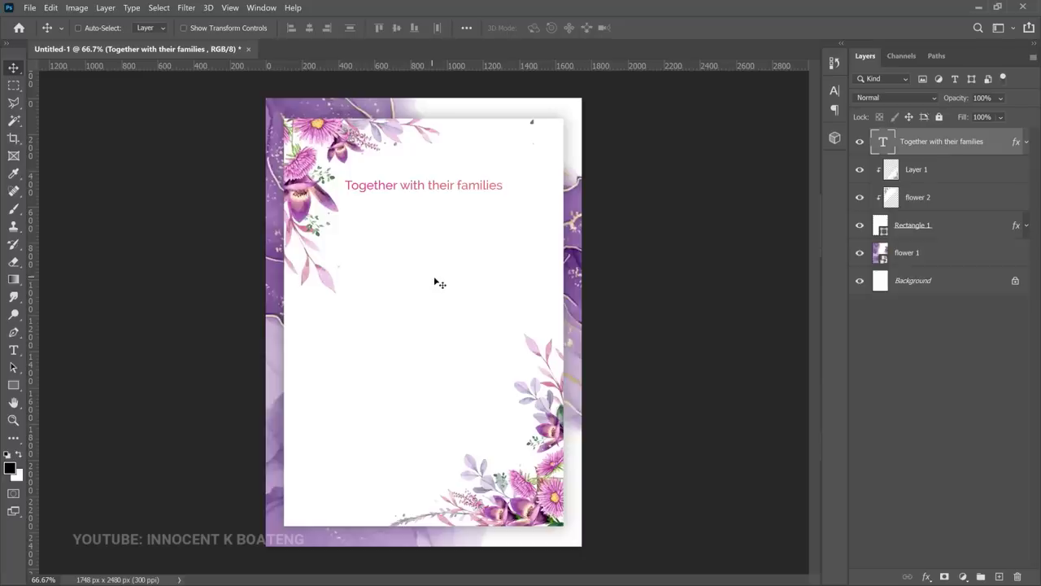
# Add a new text line with the first partner's name below the heading, set in Edwardian Script ITC Regular
pyautogui.press('t')
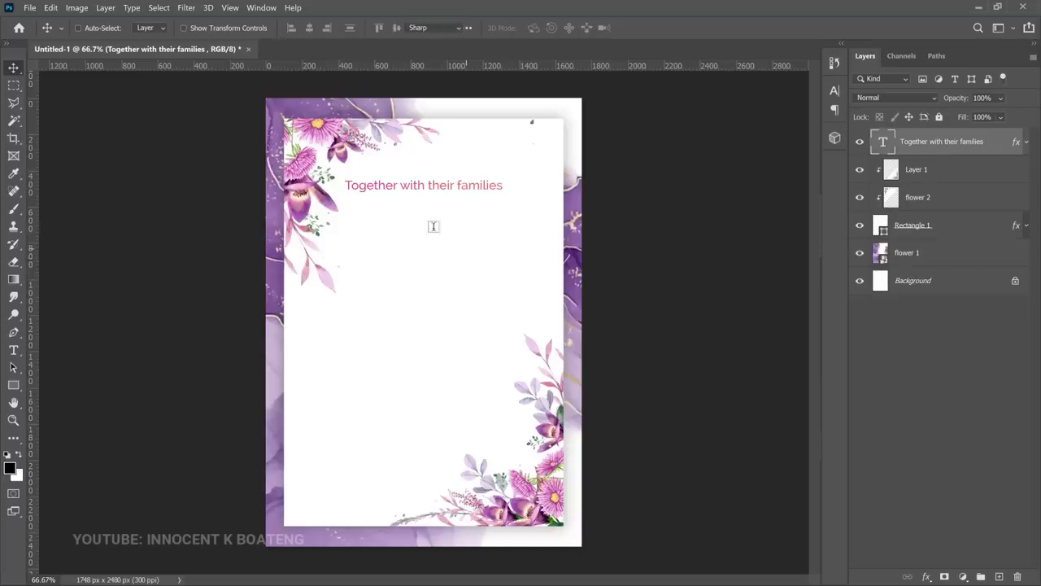
pyautogui.click(405, 212)
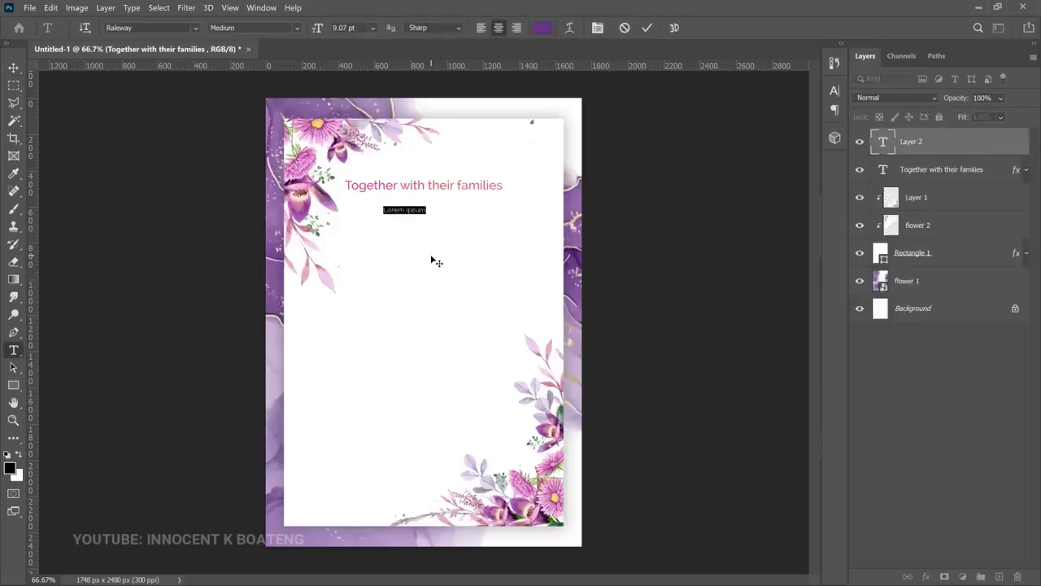
pyautogui.write('Prosper')
pyautogui.hotkey('ctrl', 'a')
pyautogui.click(141, 31)
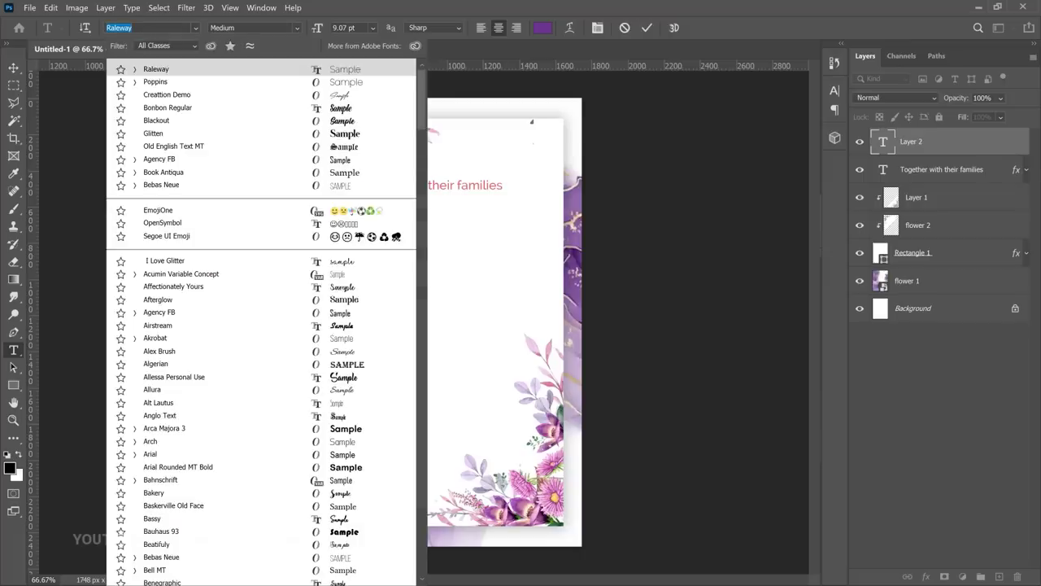
pyautogui.write('edwar')
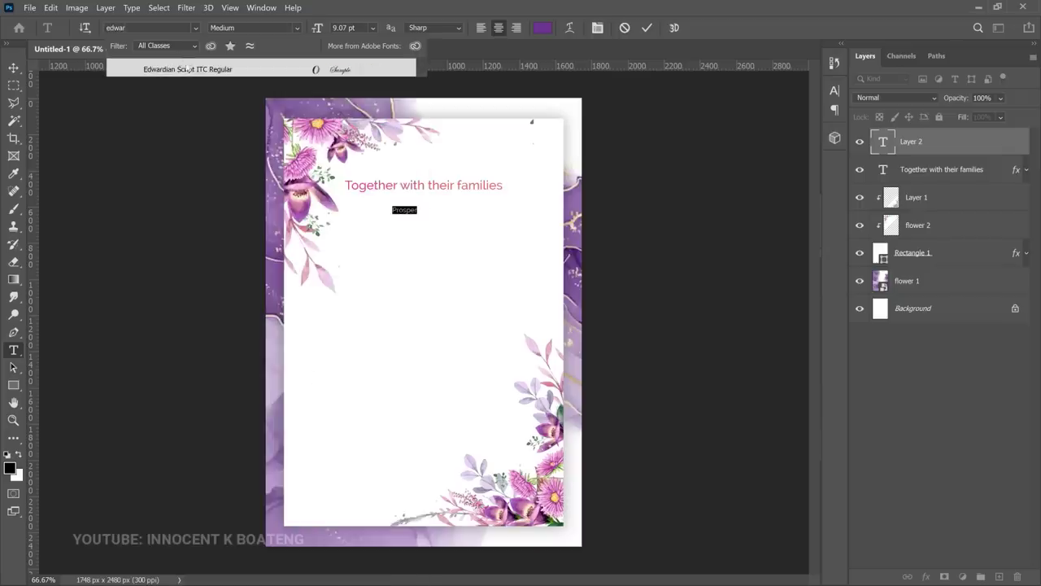
pyautogui.click(187, 69)
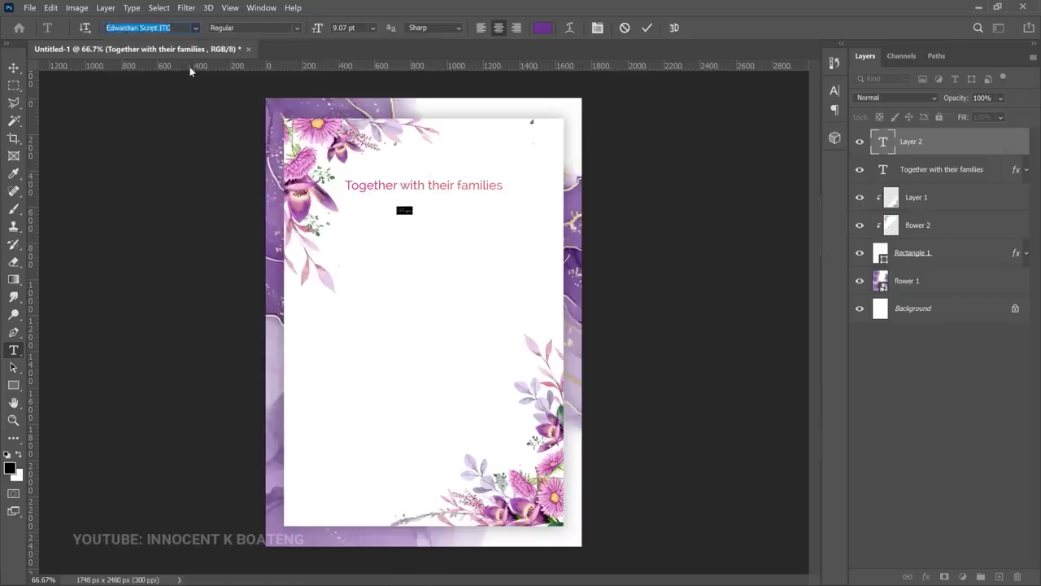
pyautogui.click(13, 67)
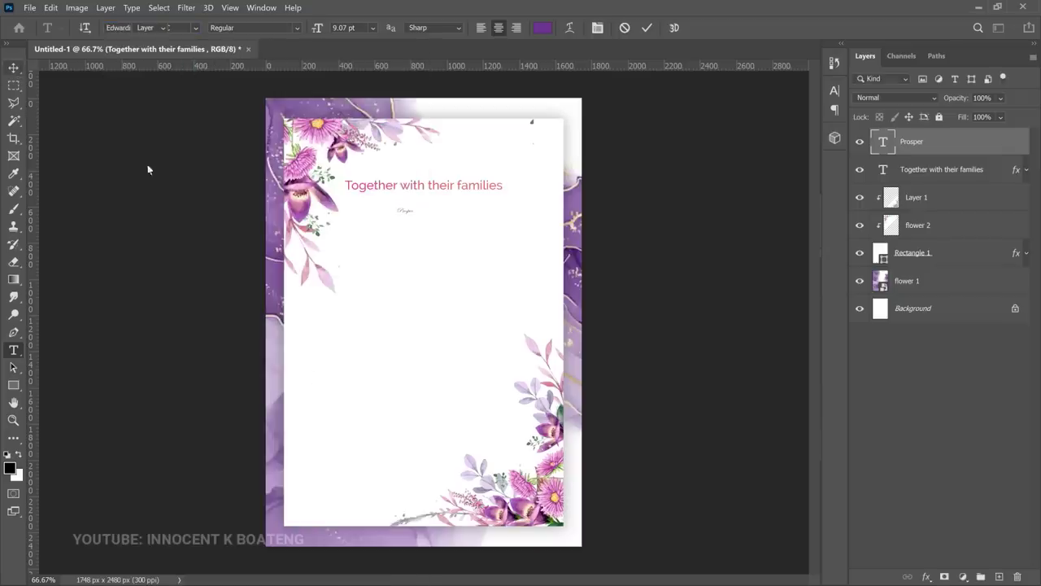
# Enlarge the script name proportionally to a large display size and position it beneath the heading
pyautogui.hotkey('ctrl', 't')
pyautogui.moveTo(415, 214); pyautogui.dragTo(505, 258)
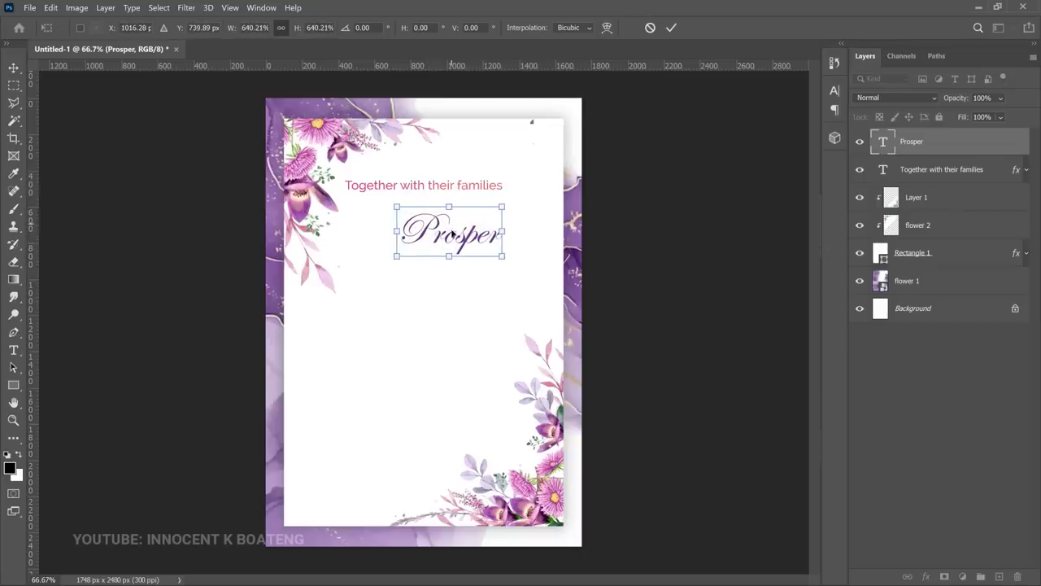
pyautogui.press('Return')
pyautogui.moveTo(462, 240); pyautogui.dragTo(436, 240)
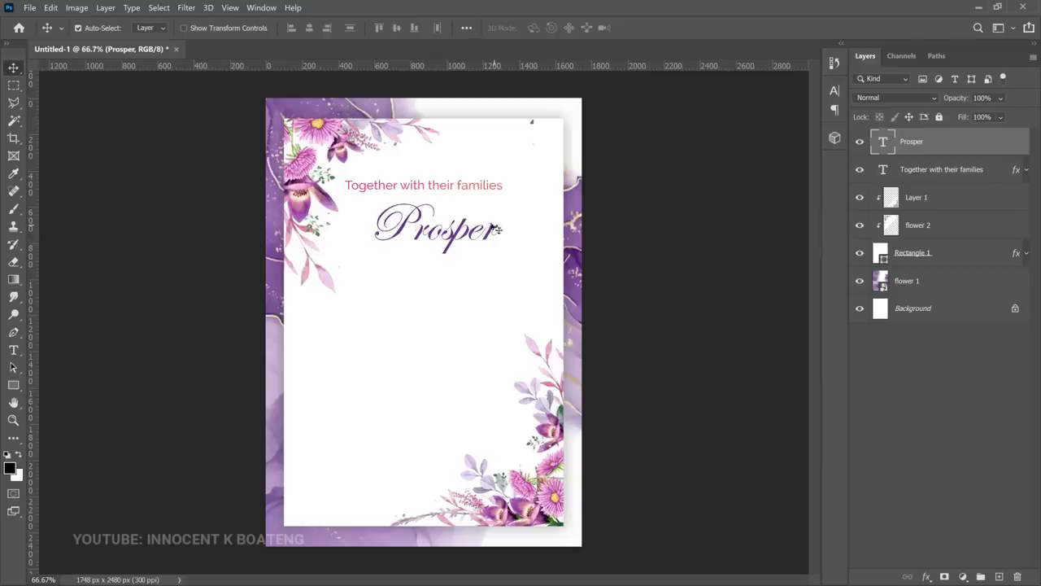
# Centre the first partner's script name horizontally on the canvas
pyautogui.hotkey('ctrl', 'a')
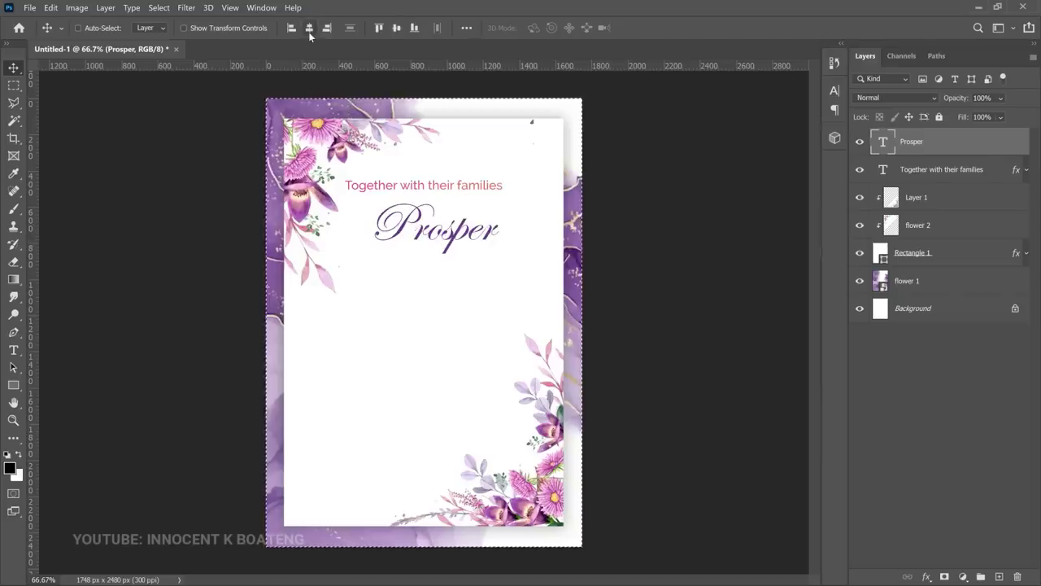
pyautogui.click(309, 29)
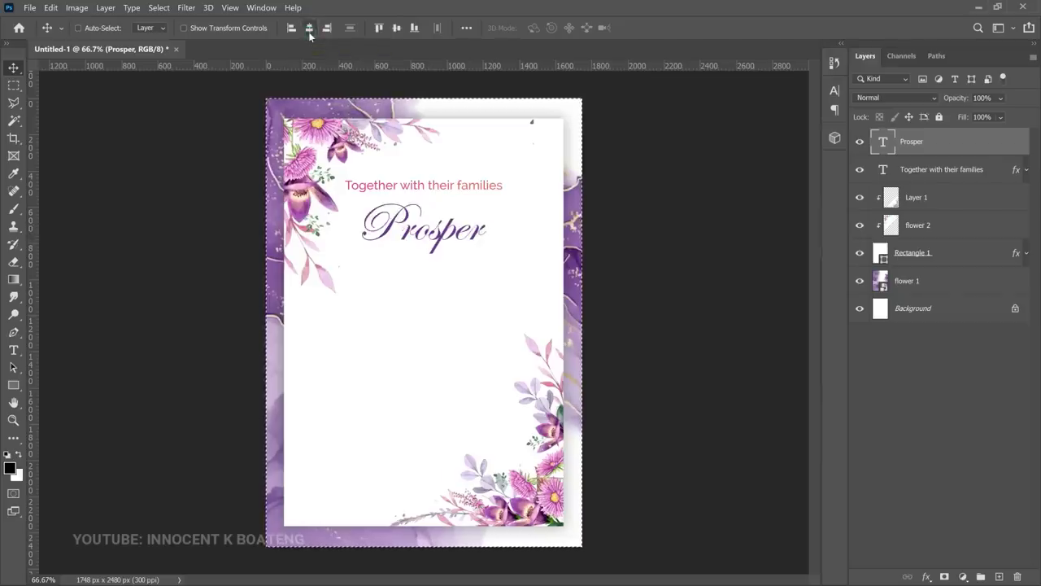
pyautogui.hotkey('ctrl', 'd')
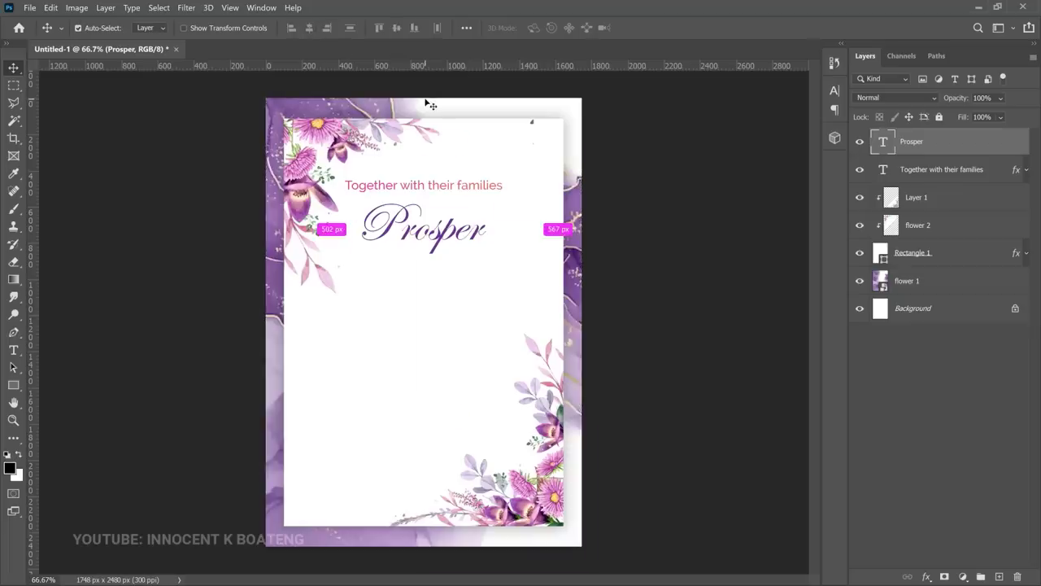
# Duplicate the script name directly below the original and replace the copy's text with the second partner's name
pyautogui.hotkey('ctrl', 'j')
pyautogui.moveTo(452, 224); pyautogui.dragTo(450, 295)
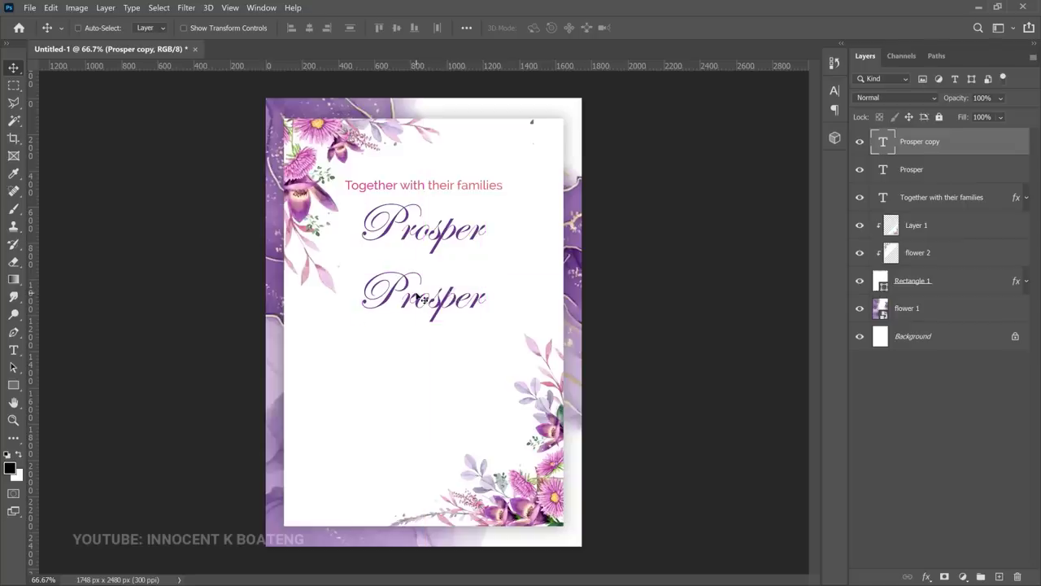
pyautogui.doubleClick(422, 298)
pyautogui.write('Olivia')
pyautogui.click(13, 68)
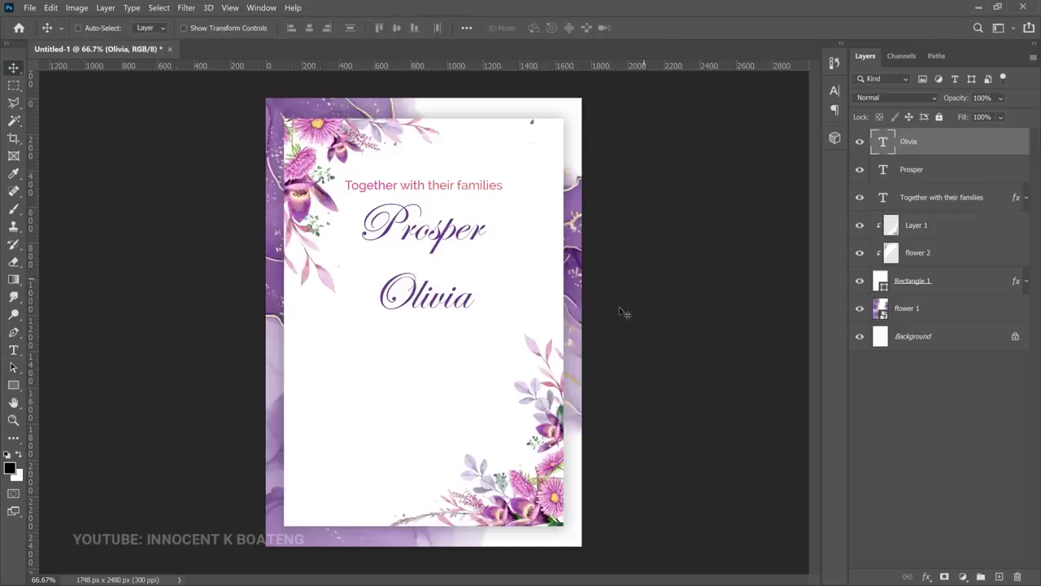
# Duplicate the second partner's name upwards, replace the copy's text with "&" and set it in Poppins Medium
pyautogui.keyDown('ctrl'); pyautogui.keyDown('alt'); pyautogui.moveTo(474, 312); pyautogui.dragTo(469, 267); pyautogui.keyUp('alt'); pyautogui.keyUp('ctrl')
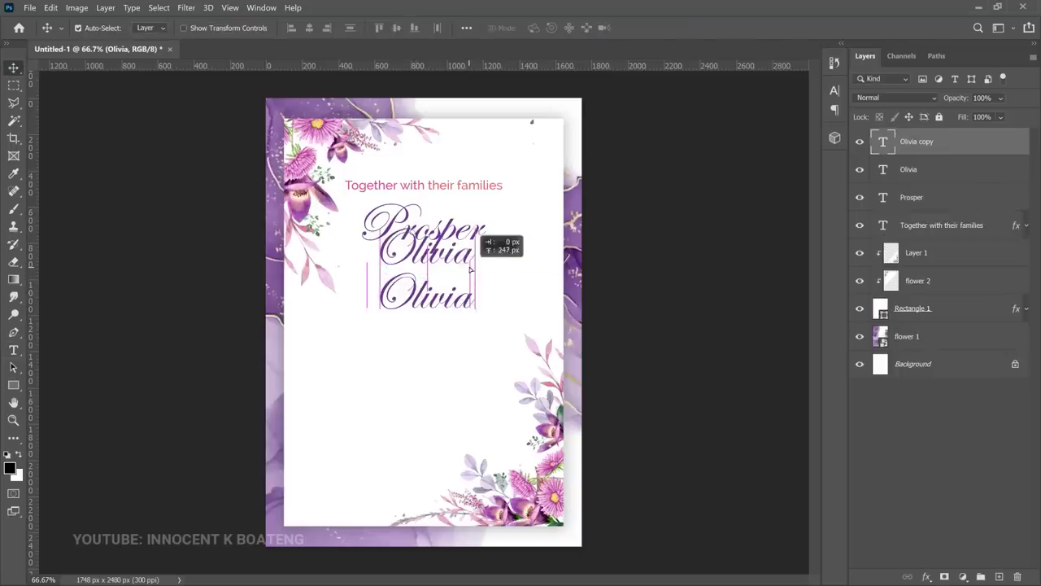
pyautogui.doubleClick(467, 264)
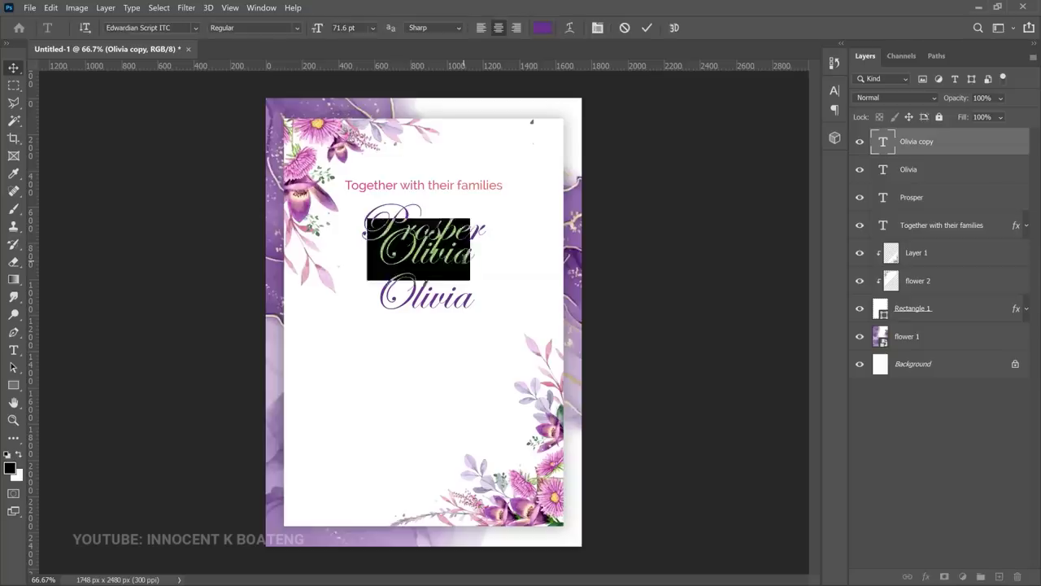
pyautogui.press('BackSpace')
pyautogui.write('&')
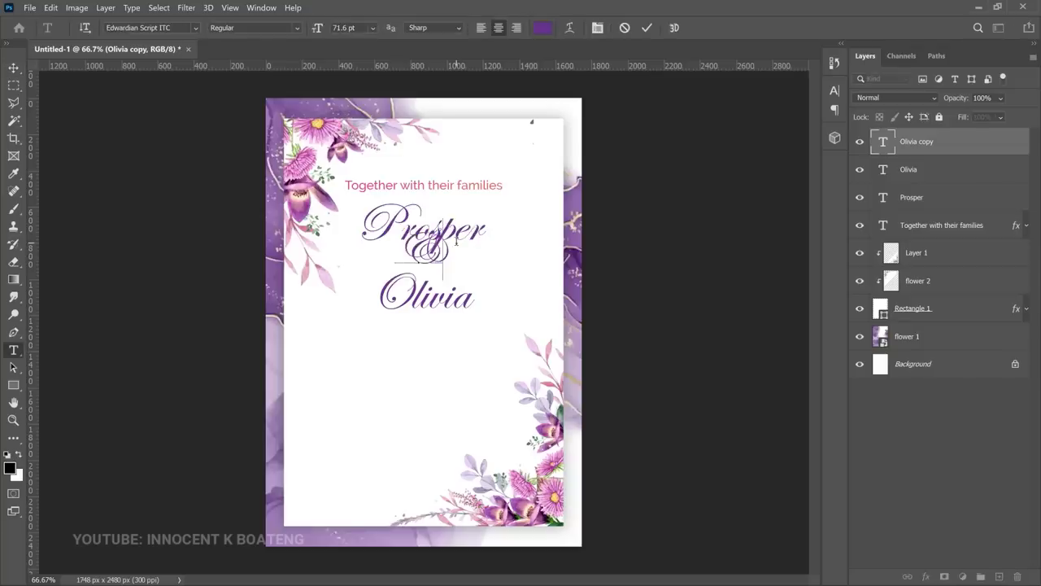
pyautogui.hotkey('ctrl', 'a')
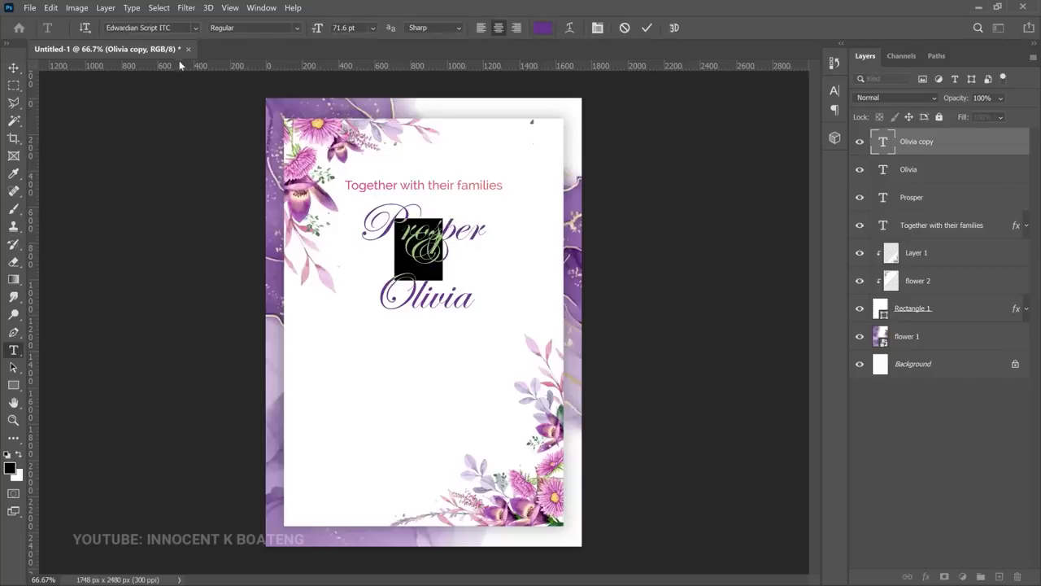
pyautogui.click(138, 28)
pyautogui.write('poppin')
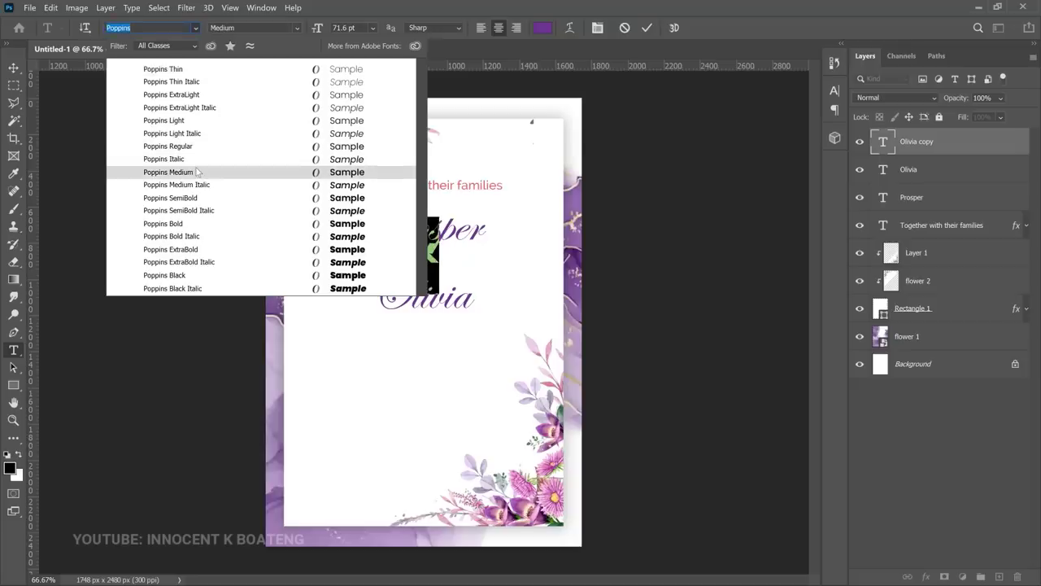
pyautogui.click(197, 172)
pyautogui.click(13, 68)
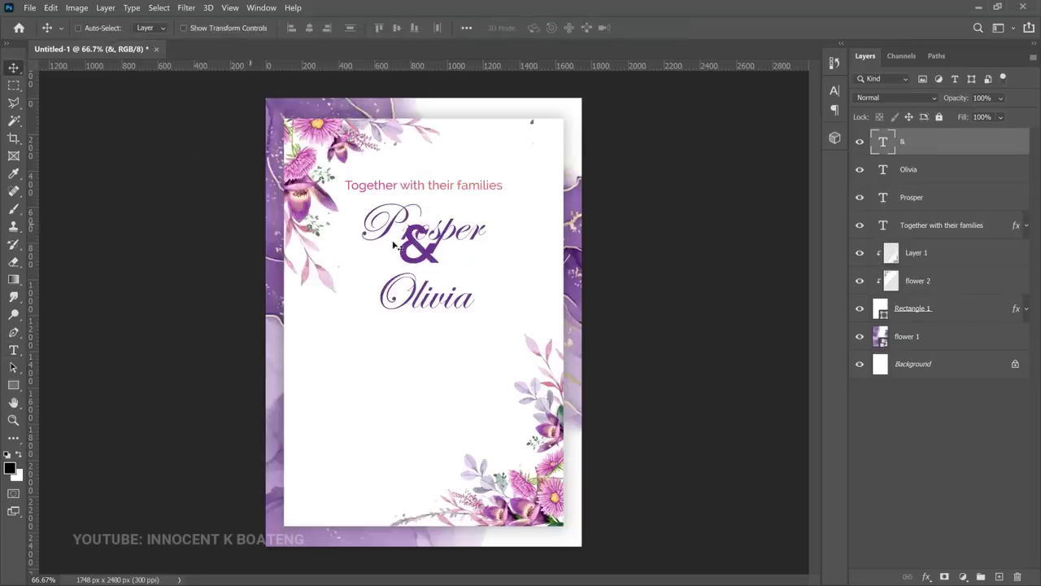
# Scale the "&" down proportionally and place it centred in the gap between the two script names
pyautogui.hotkey('ctrl', 't')
pyautogui.moveTo(395, 215); pyautogui.dragTo(417, 246)
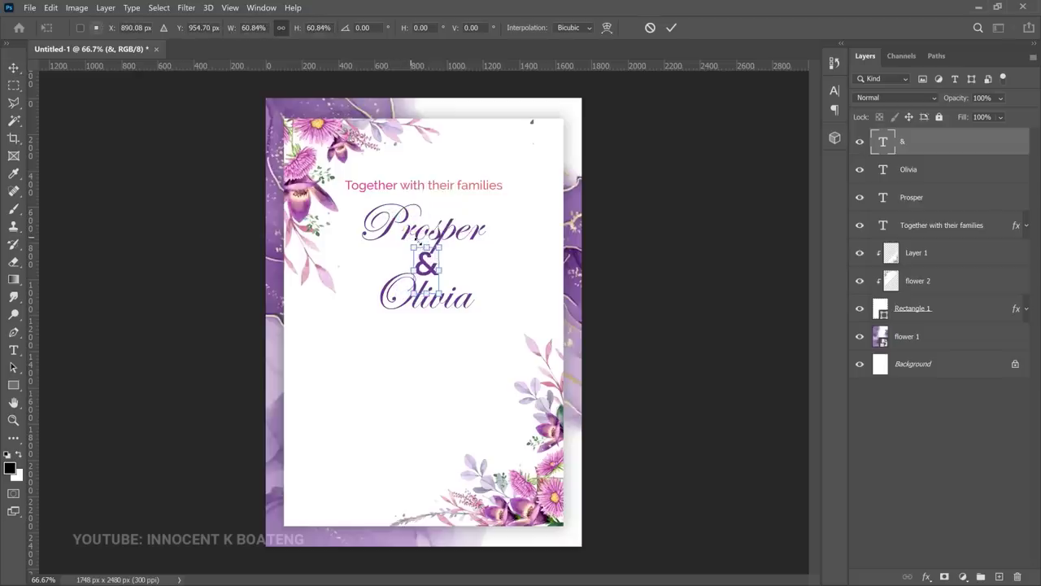
pyautogui.press('Return')
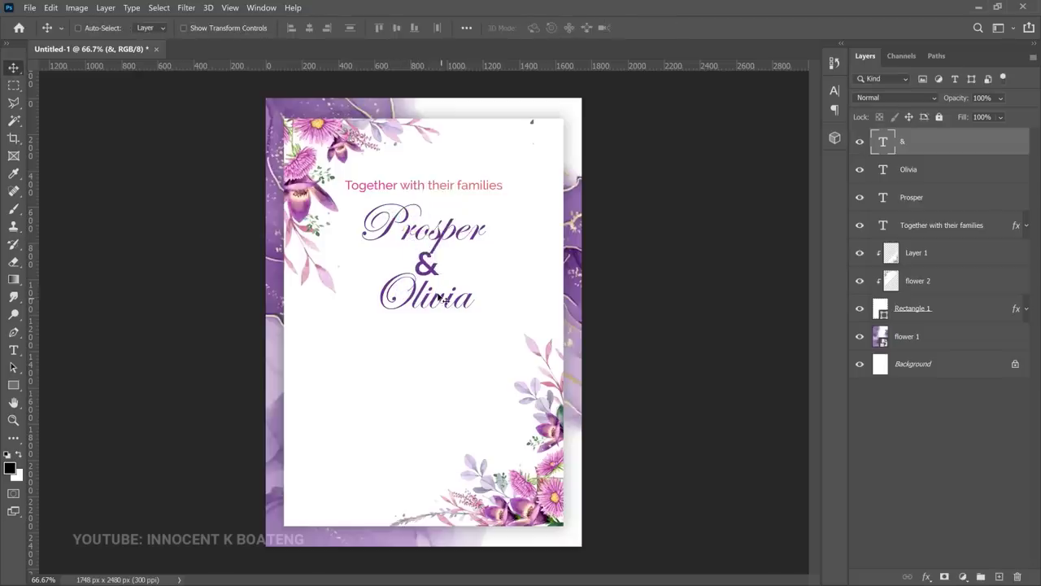
pyautogui.press('ctrl')
pyautogui.hotkey('ctrl', 't')
pyautogui.press('Return')
# Duplicate the "&" below the second partner's name and replace the copy's text with "HUMBLY INVITE YOU TO THEIR"
pyautogui.hotkey('ctrl', 'j')
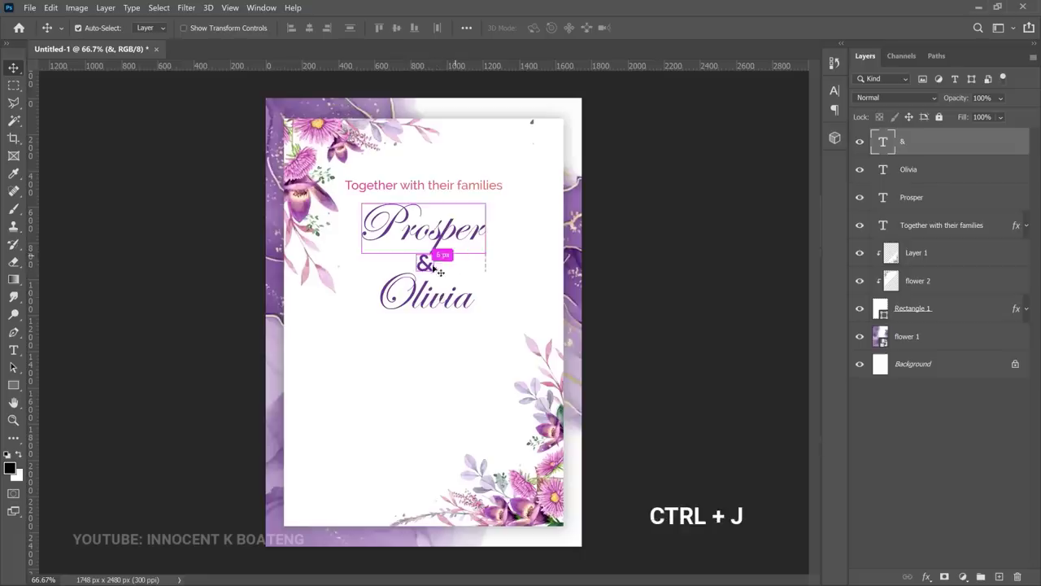
pyautogui.moveTo(427, 267); pyautogui.dragTo(426, 342)
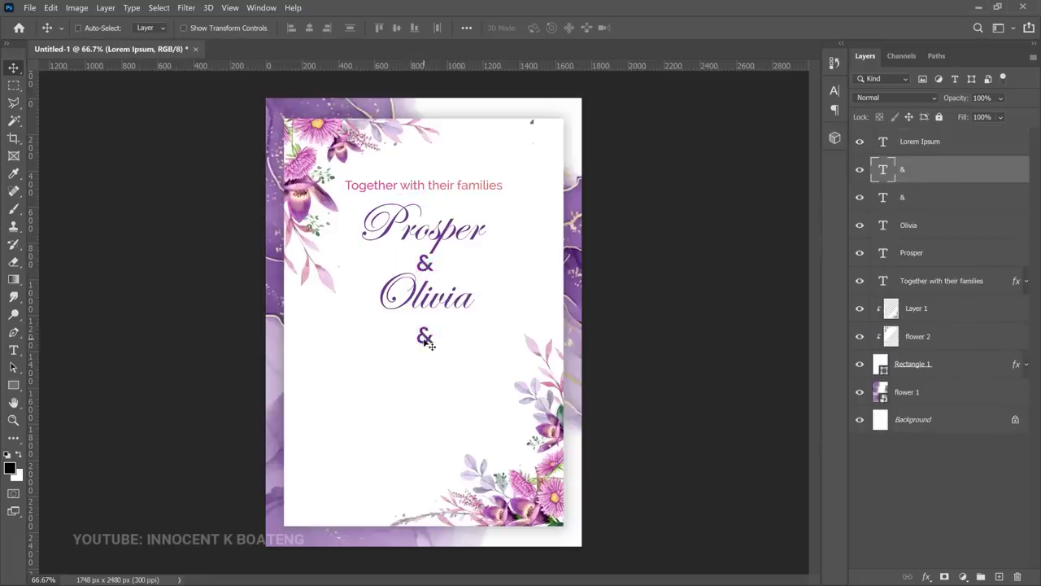
pyautogui.press('t')
pyautogui.doubleClick(424, 335)
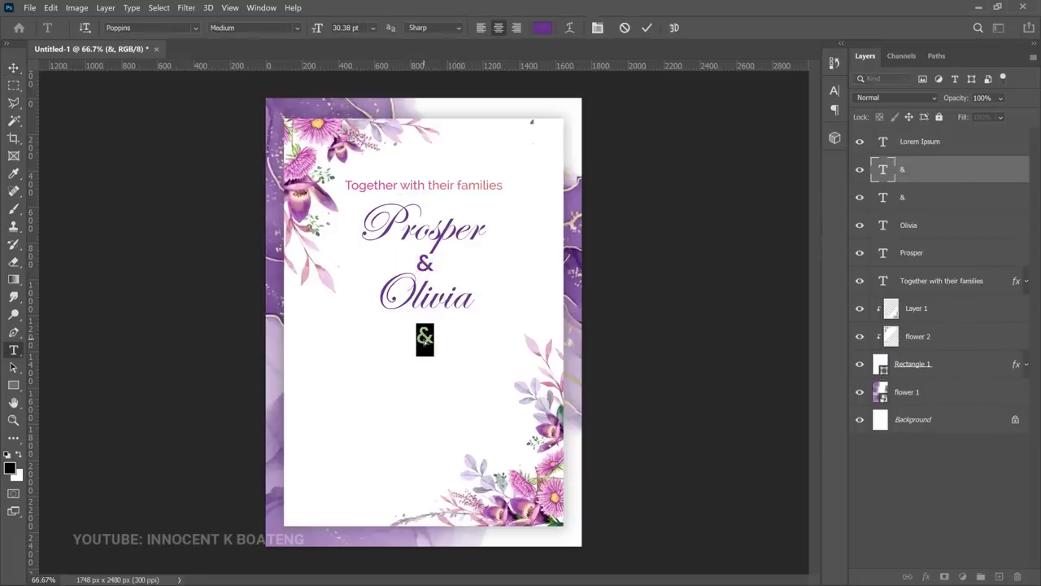
pyautogui.write('HUMBLY INVITE YOU TO THEIR')
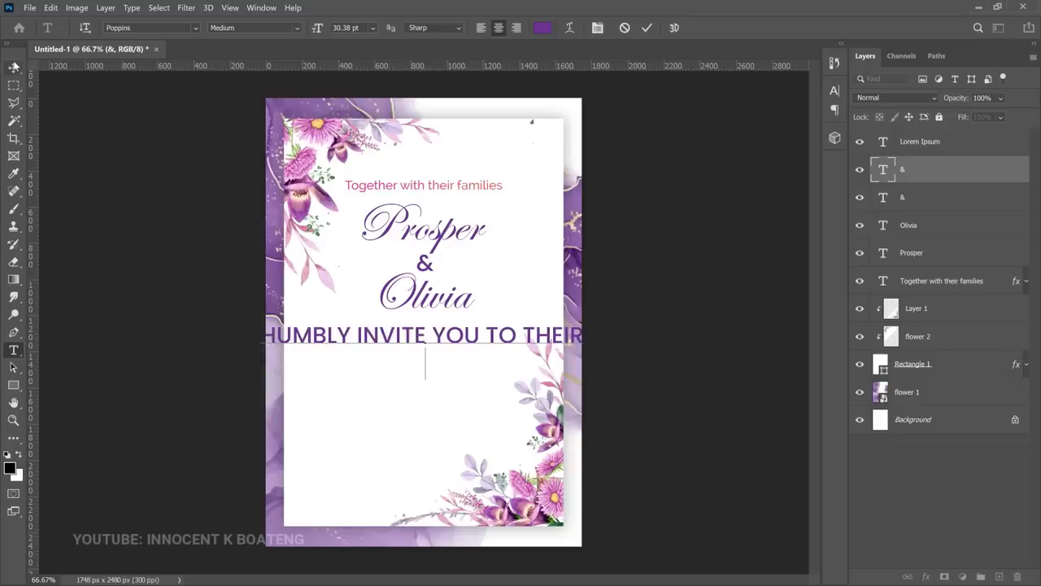
pyautogui.click(13, 67)
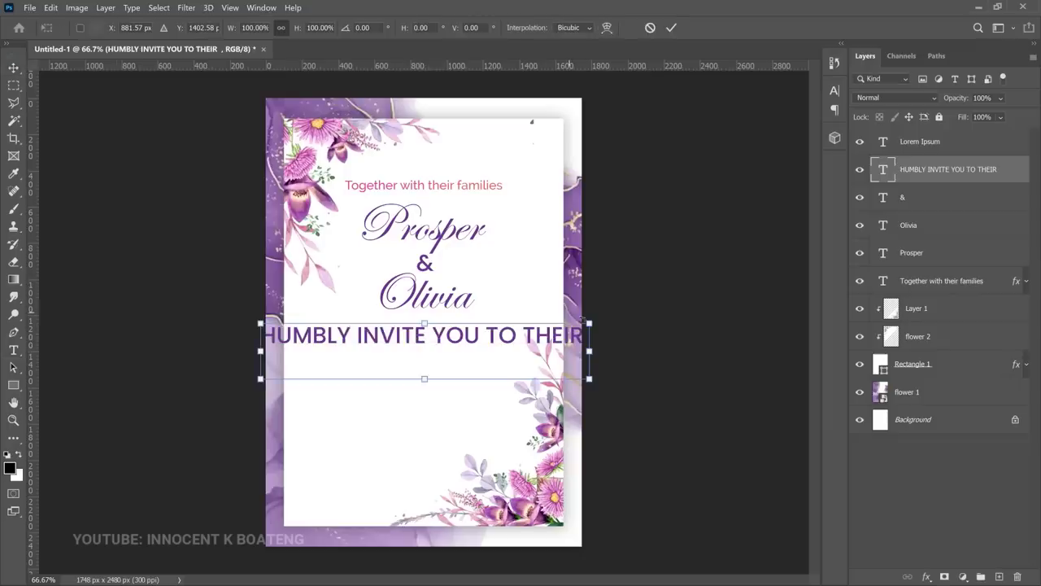
# Scale the "HUMBLY INVITE YOU TO THEIR" line to about 50%, centre it horizontally on the canvas and position it beneath the names
pyautogui.moveTo(588, 323); pyautogui.dragTo(417, 356)
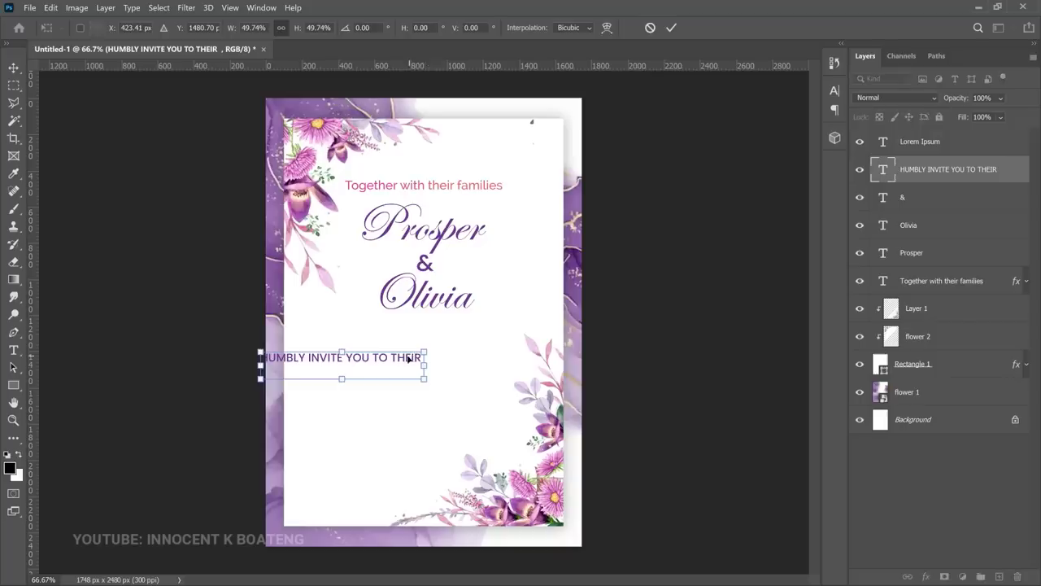
pyautogui.press('Return')
pyautogui.hotkey('ctrl', 'a')
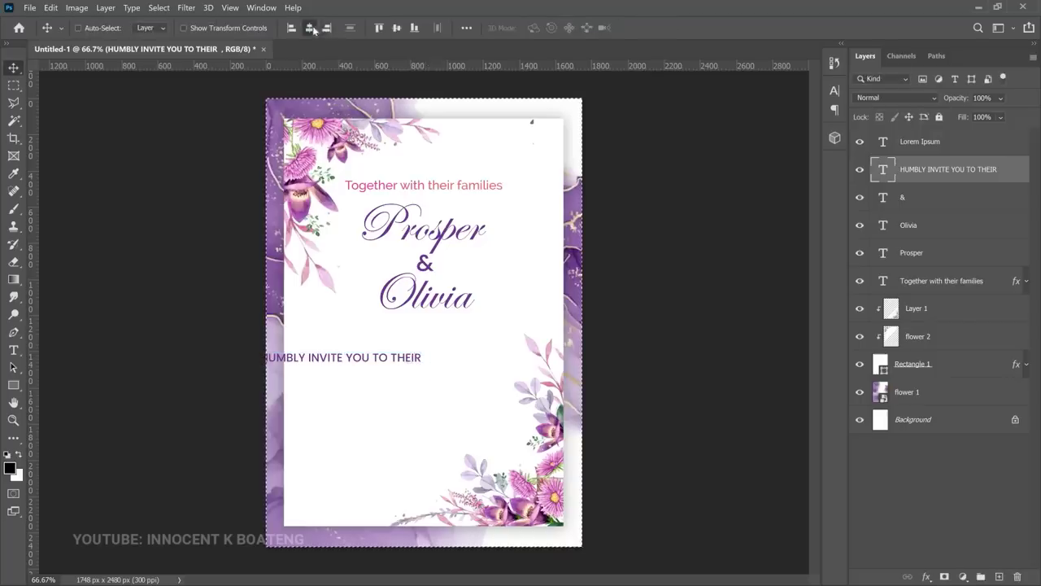
pyautogui.click(309, 27)
pyautogui.hotkey('ctrl', 'd')
pyautogui.moveTo(445, 381); pyautogui.dragTo(451, 366)
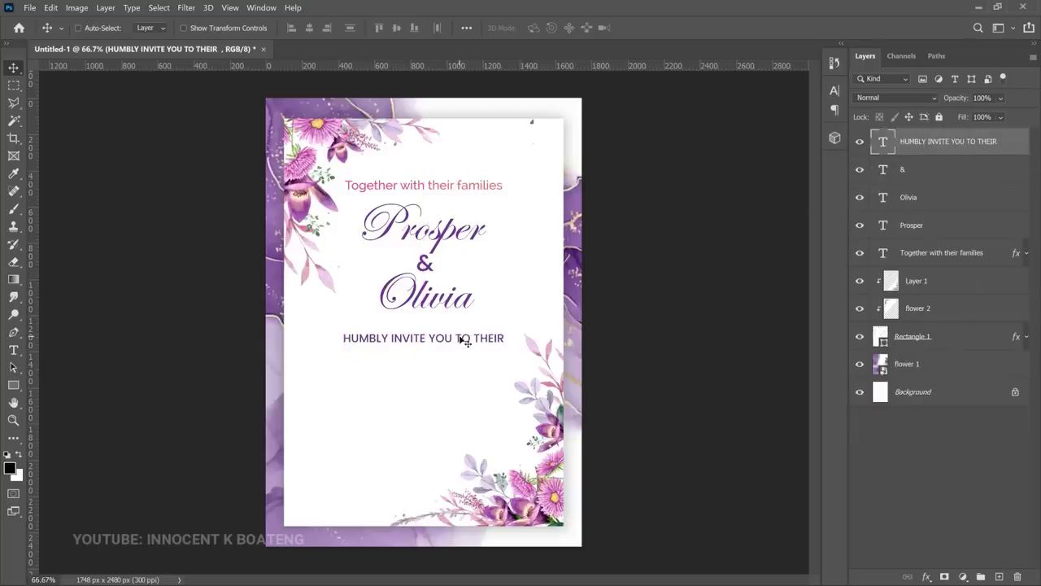
# Duplicate the invitation line just below itself, change the copy's text to "Wedding" and set it in Glitten Regular
pyautogui.moveTo(466, 343); pyautogui.dragTo(453, 360)
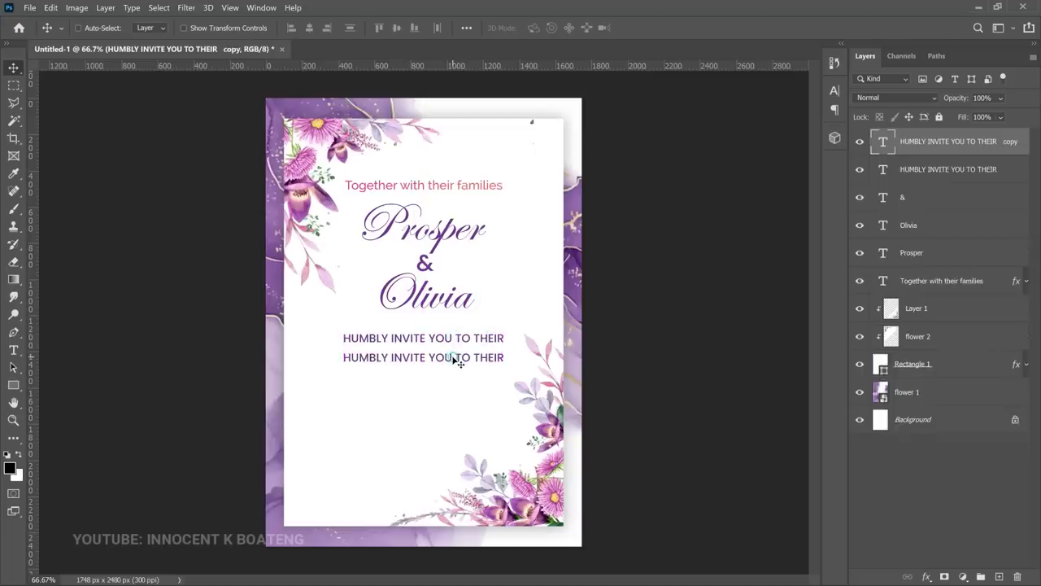
pyautogui.doubleClick(457, 358)
pyautogui.write('Wedding')
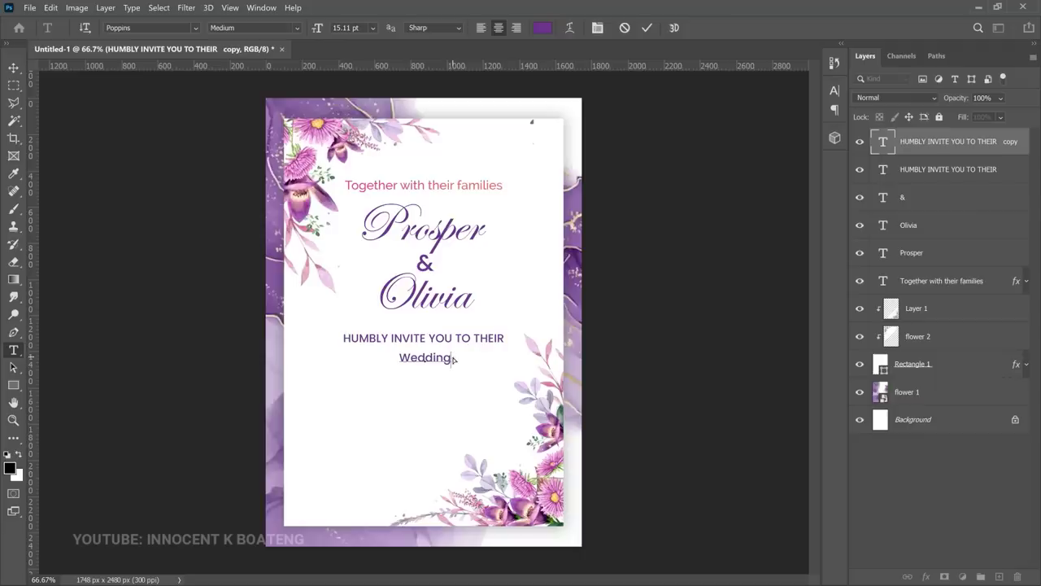
pyautogui.hotkey('ctrl', 'a')
pyautogui.click(118, 27)
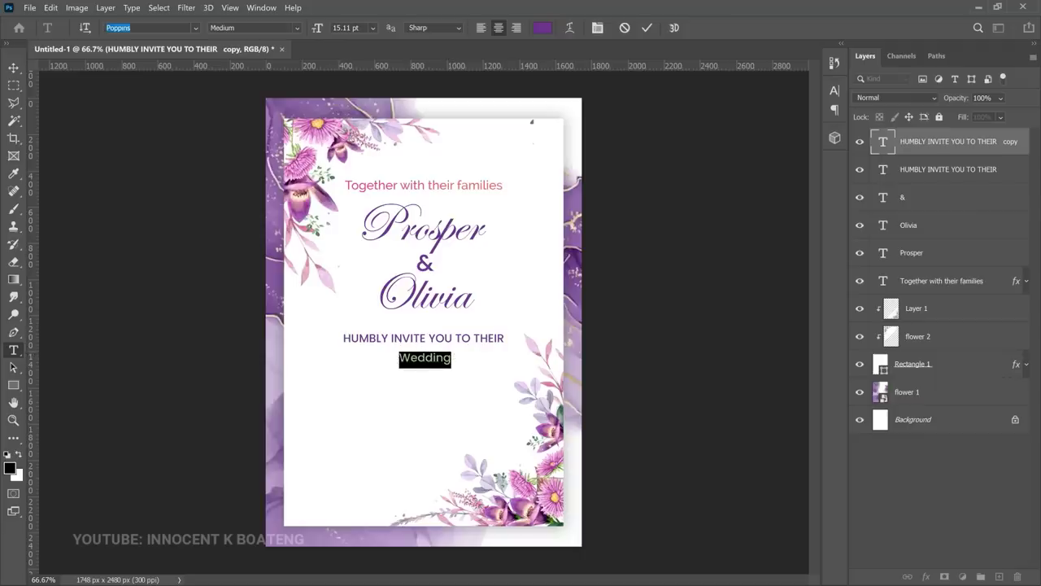
pyautogui.write('glitt')
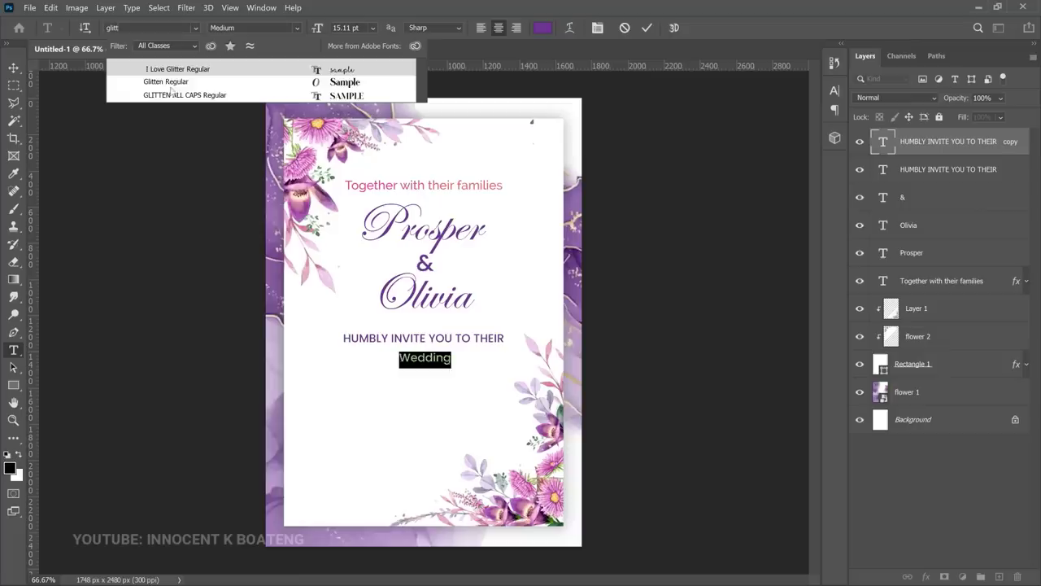
pyautogui.click(177, 83)
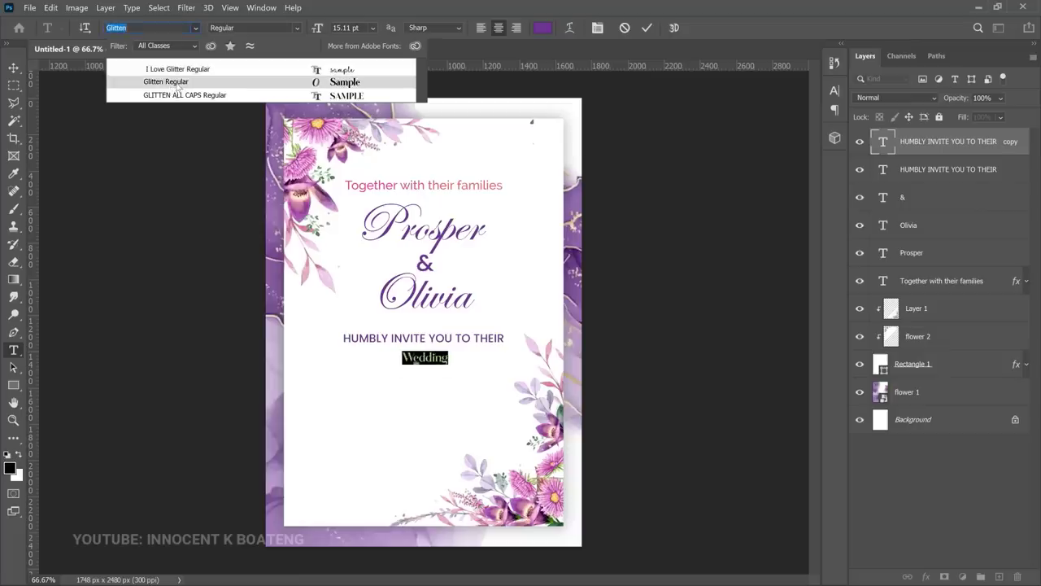
pyautogui.click(178, 84)
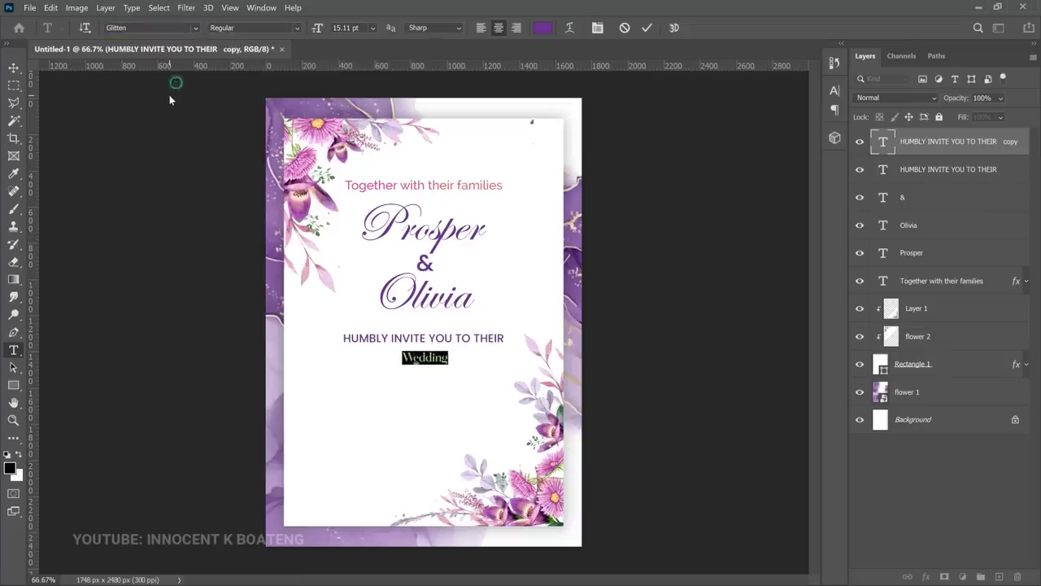
pyautogui.click(14, 67)
# Enlarge the "Wedding" text proportionally to about 387% and centre it horizontally on the canvas
pyautogui.hotkey('ctrl', 't')
pyautogui.moveTo(449, 369); pyautogui.dragTo(514, 409)
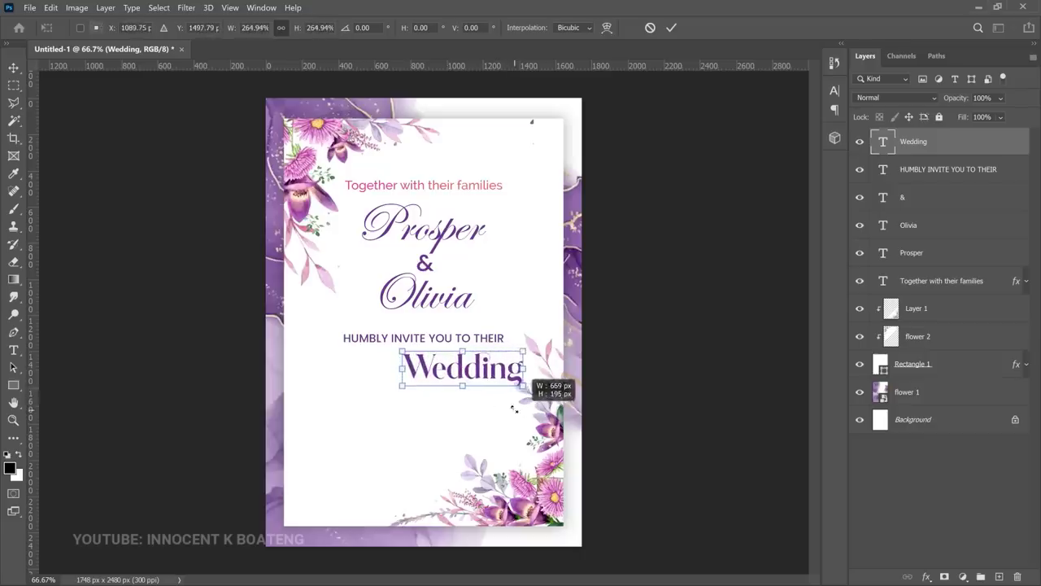
pyautogui.moveTo(402, 386); pyautogui.dragTo(342, 404)
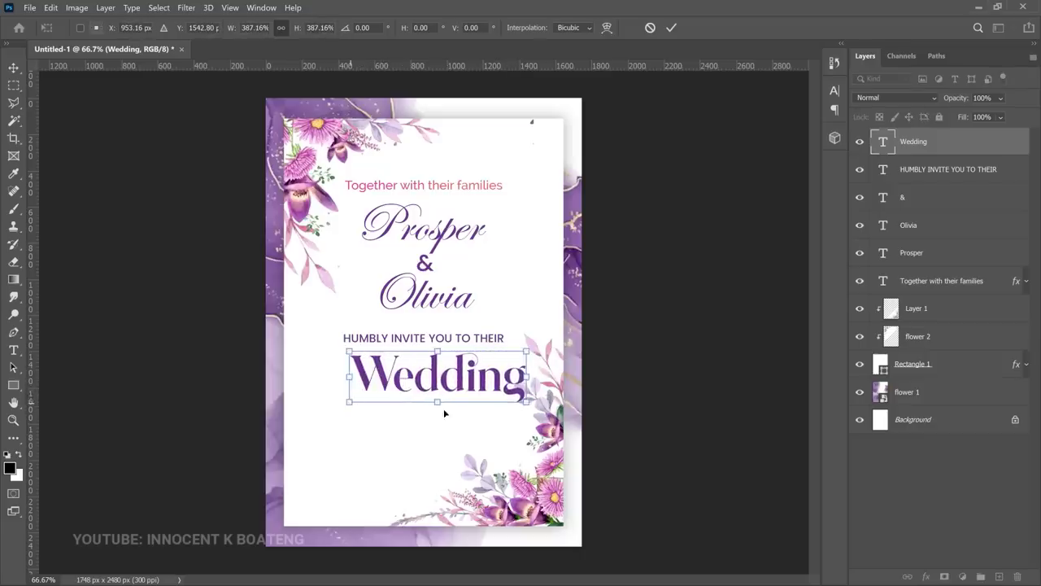
pyautogui.press('Return')
pyautogui.hotkey('ctrl', 'a')
pyautogui.click(309, 28)
pyautogui.hotkey('ctrl', 'd')
# Reduce "Wedding" proportionally until it is slightly narrower than the invitation line above, and recentre it horizontally on the canvas
pyautogui.hotkey('ctrl', 't')
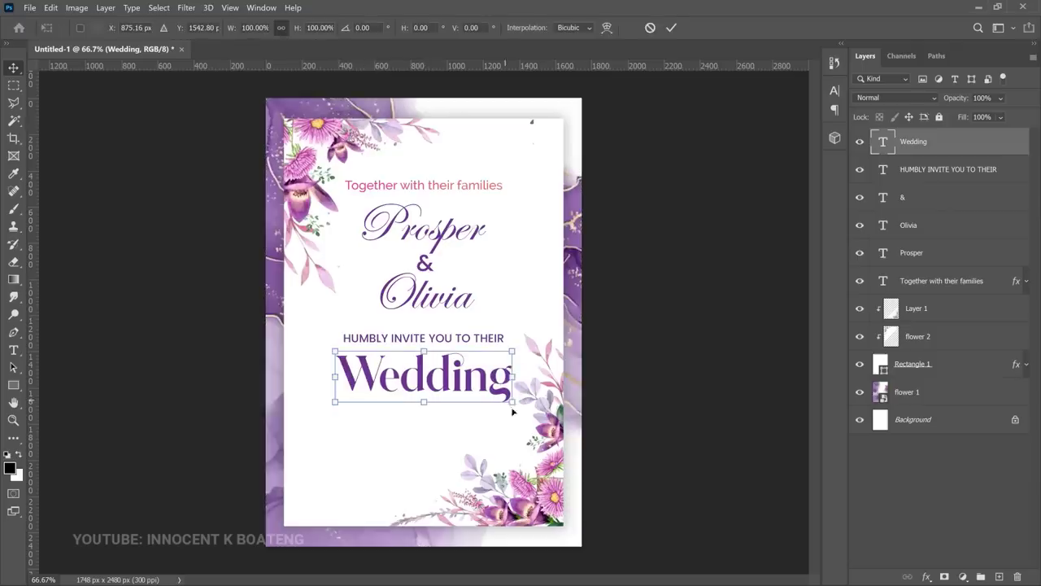
pyautogui.moveTo(513, 407); pyautogui.dragTo(509, 404)
pyautogui.moveTo(500, 398); pyautogui.dragTo(490, 402)
pyautogui.press('Return')
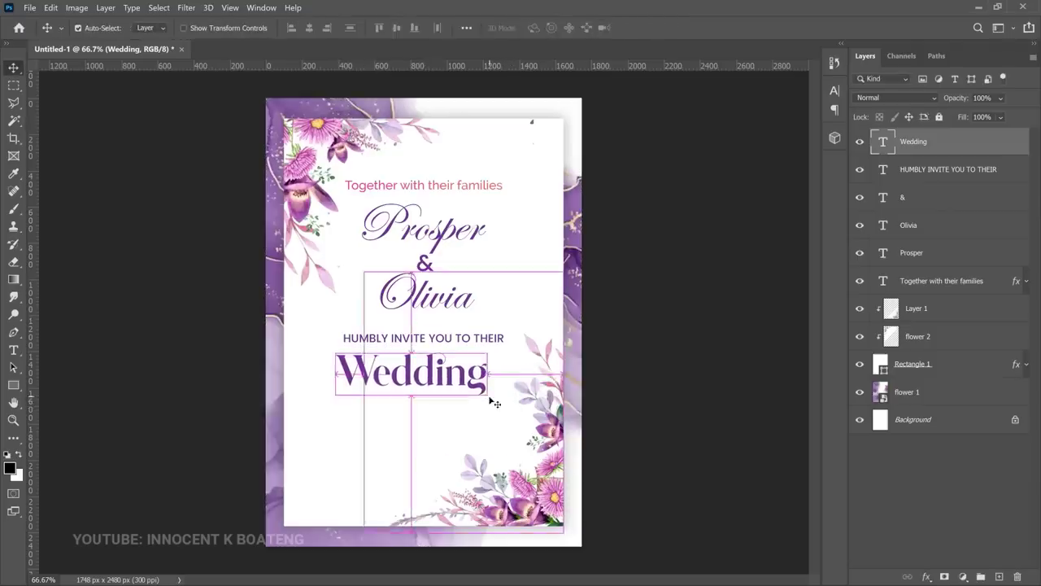
pyautogui.hotkey('ctrl', 'a')
pyautogui.click(309, 27)
pyautogui.hotkey('ctrl', 'd')
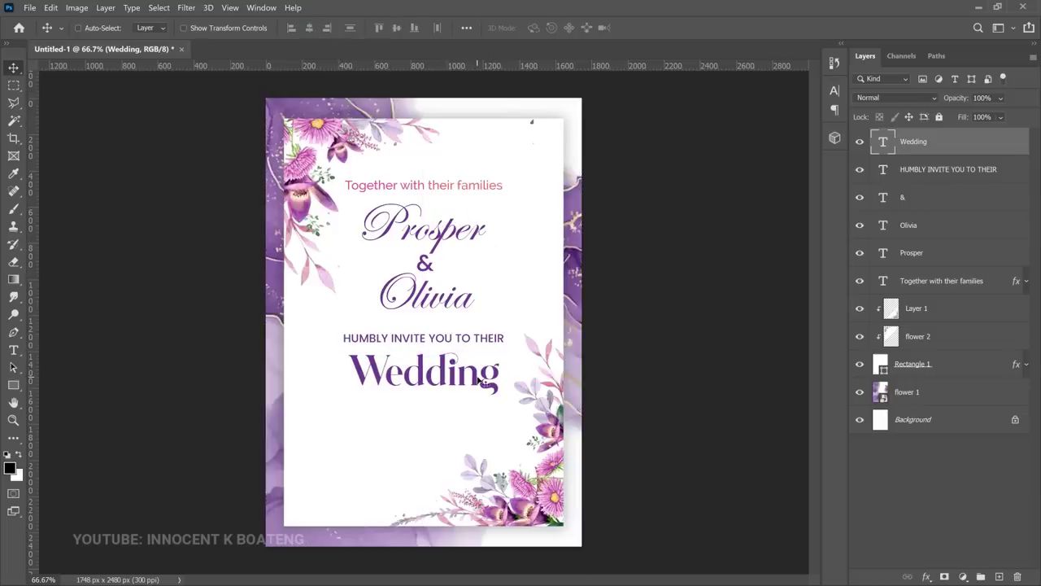
# Add a Gradient Overlay to the "Wedding" text layer and open its gradient for editing
pyautogui.rightClick(950, 144)
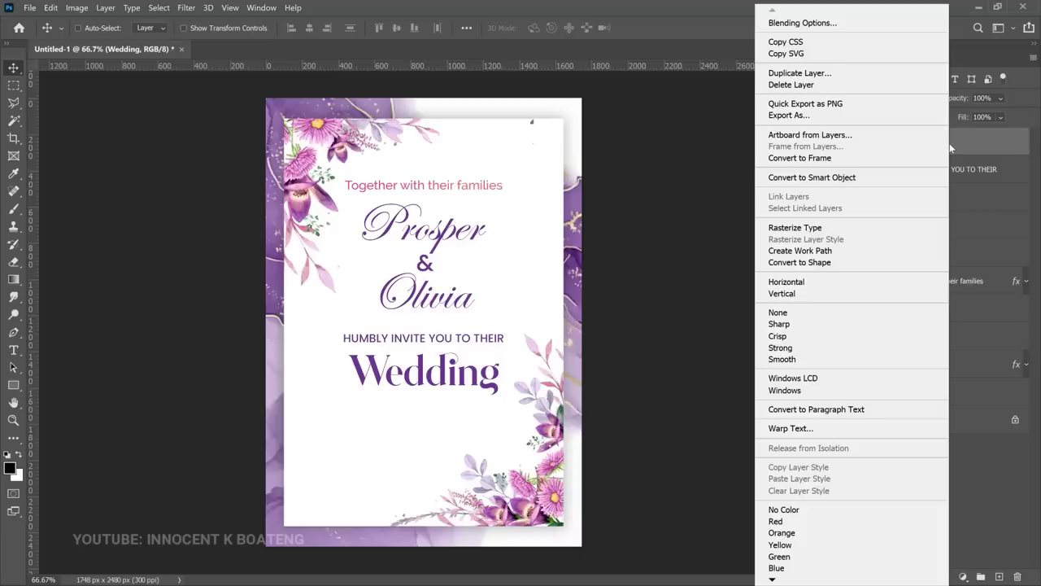
pyautogui.click(803, 23)
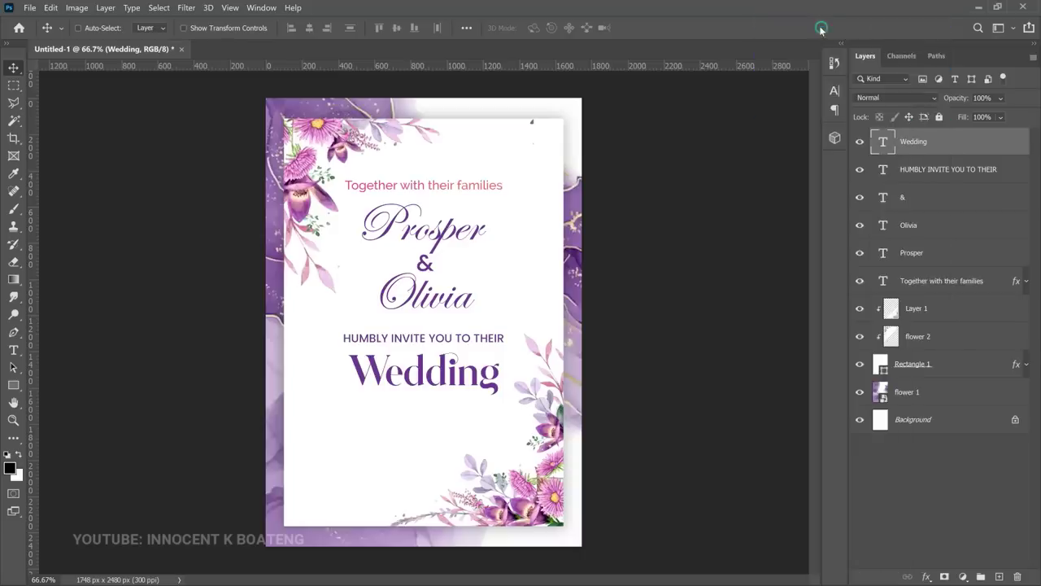
pyautogui.click(558, 239)
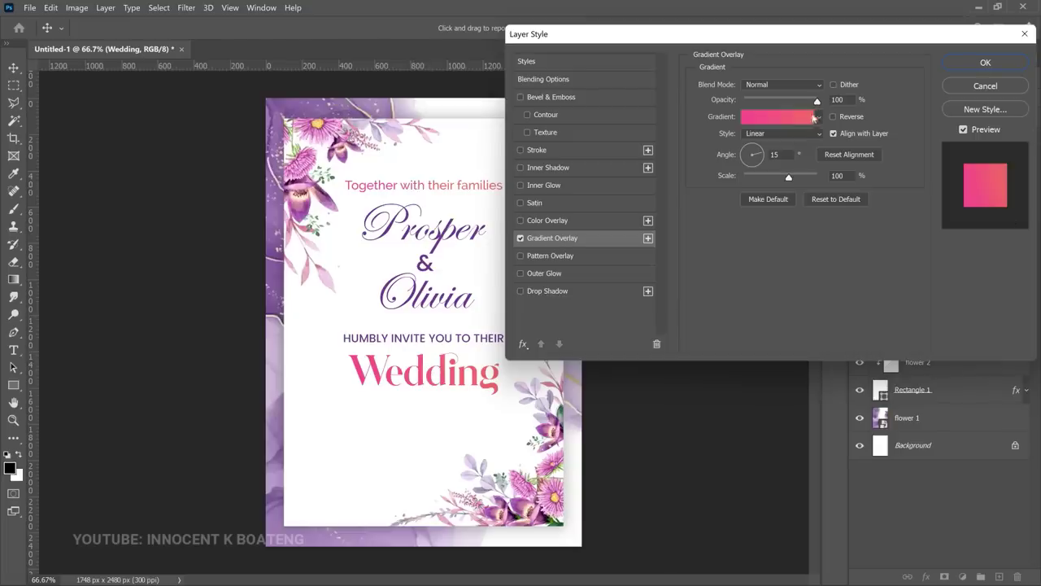
pyautogui.click(769, 118)
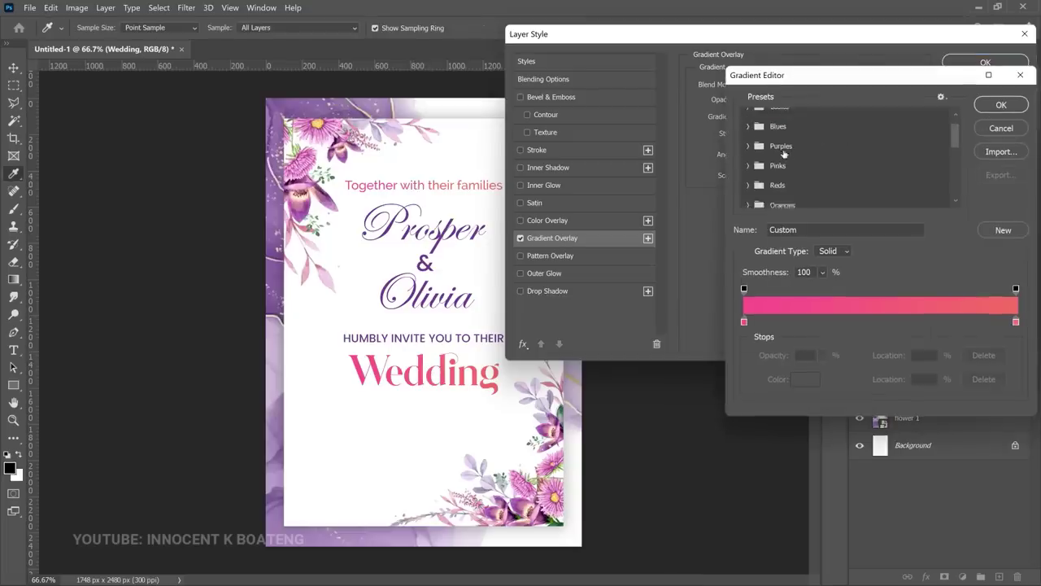
# Try the Purple_13, Purple_12 and Purple_11 gradient presets on the "Wedding" text
pyautogui.click(746, 156)
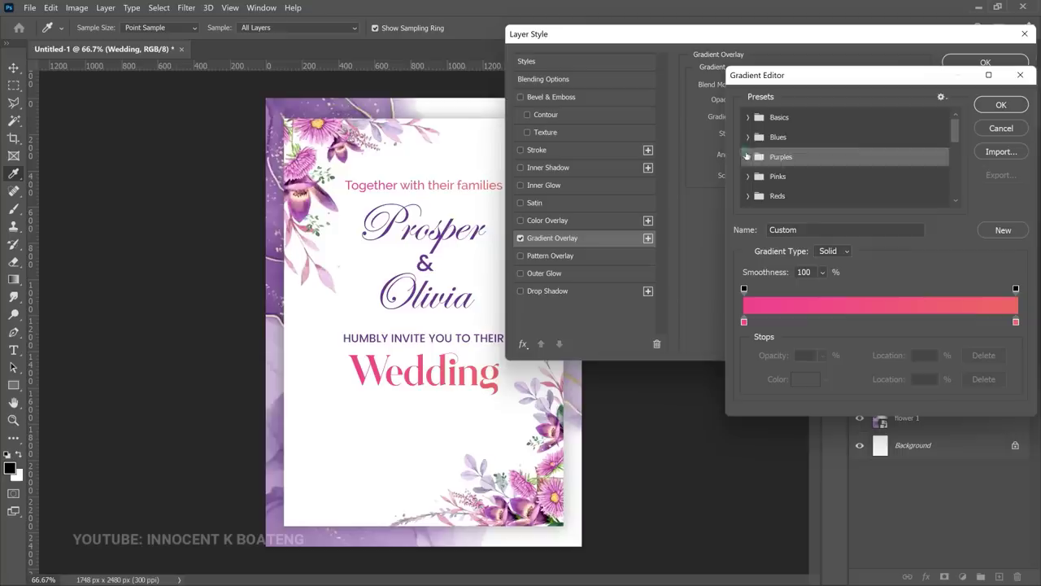
pyautogui.click(747, 156)
pyautogui.click(873, 177)
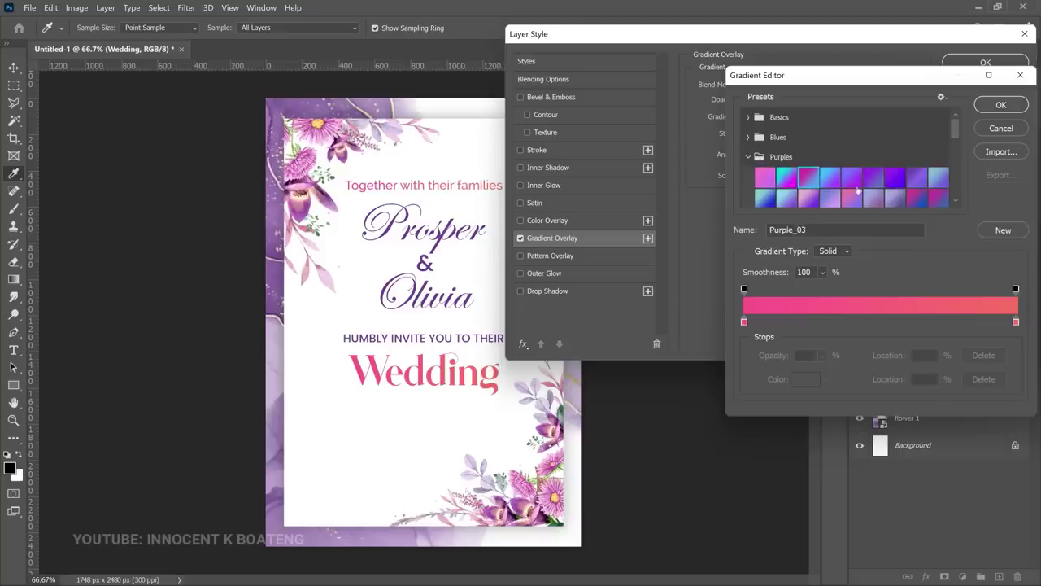
pyautogui.click(833, 198)
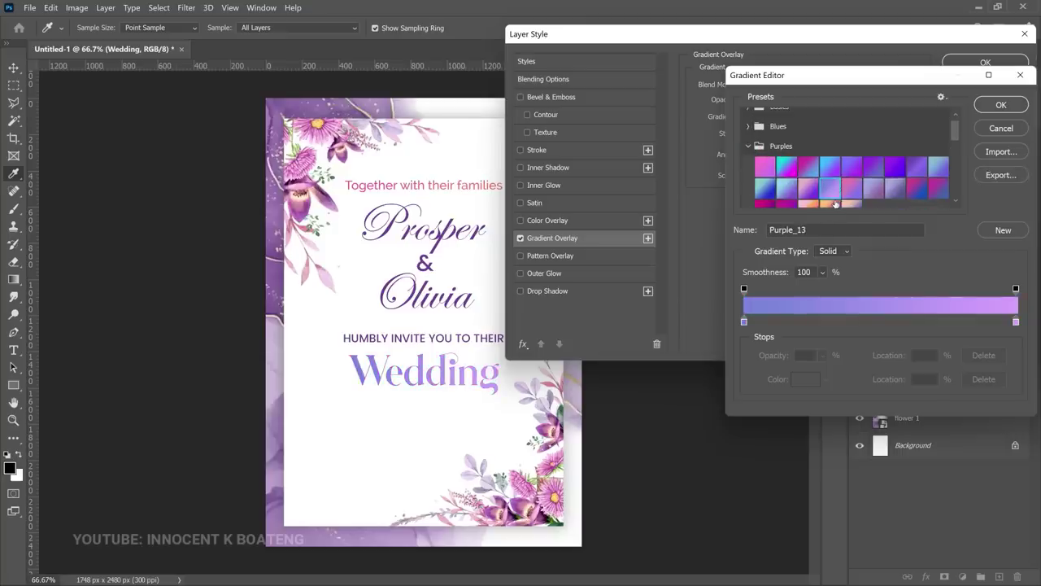
pyautogui.click(808, 192)
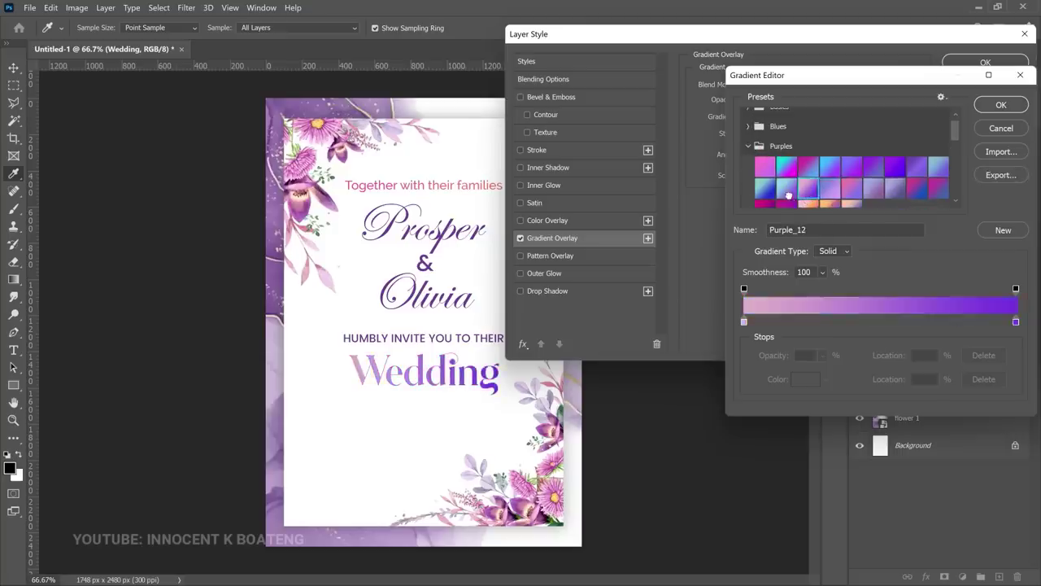
pyautogui.click(786, 189)
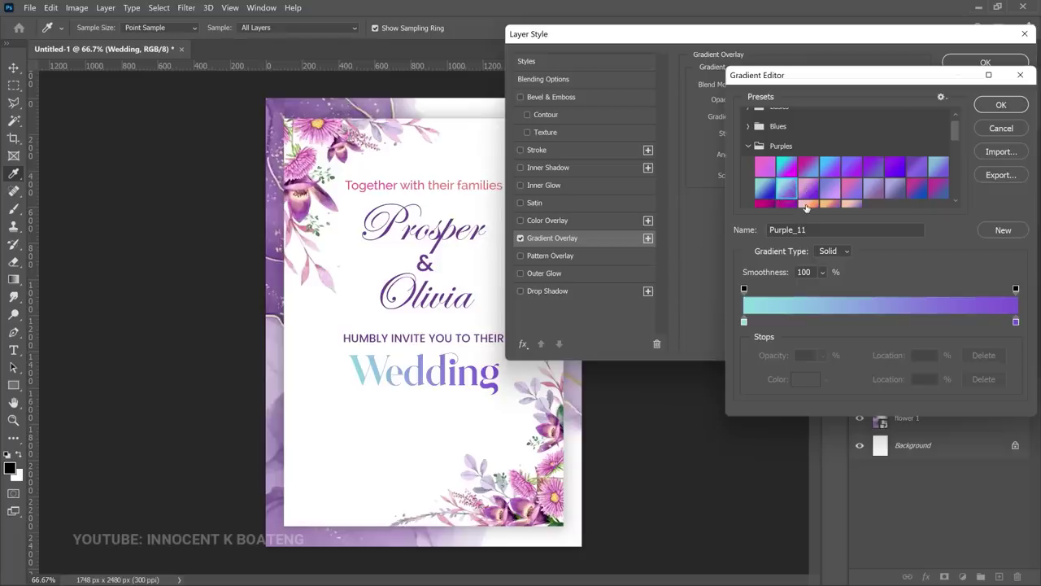
pyautogui.click(749, 146)
# Set the "Wedding" gradient overlay to the Pink_13 preset, apply it and collapse the layer's effects list
pyautogui.scroll(-2, 885, 166)
pyautogui.scroll(-5, 885, 166)
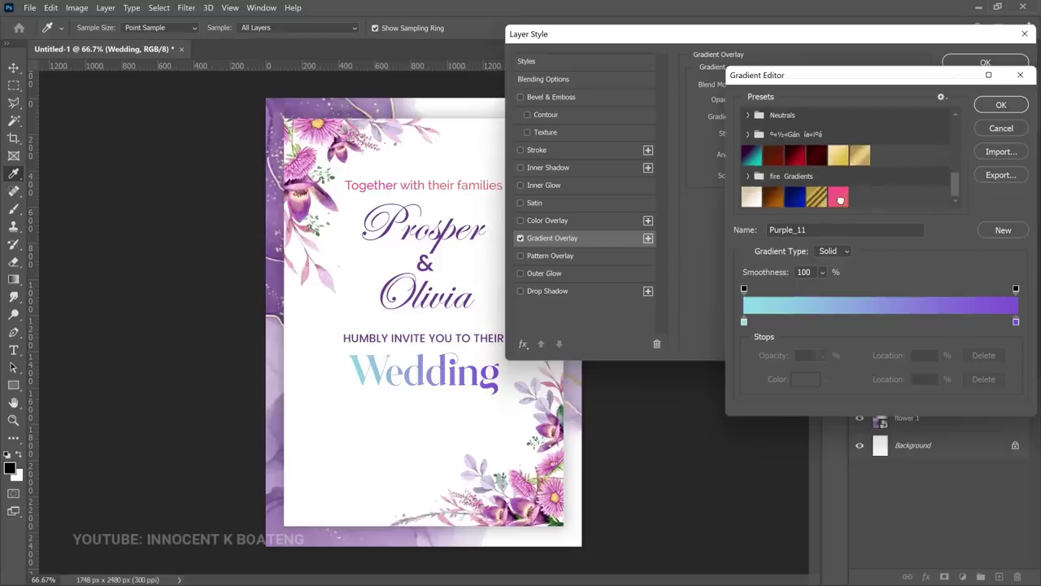
pyautogui.click(838, 198)
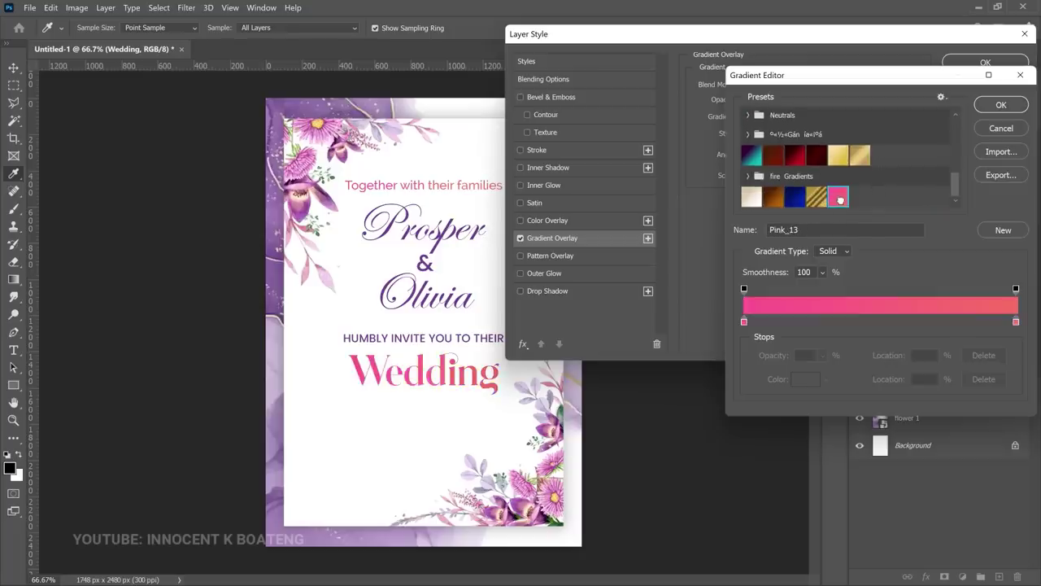
pyautogui.click(1002, 105)
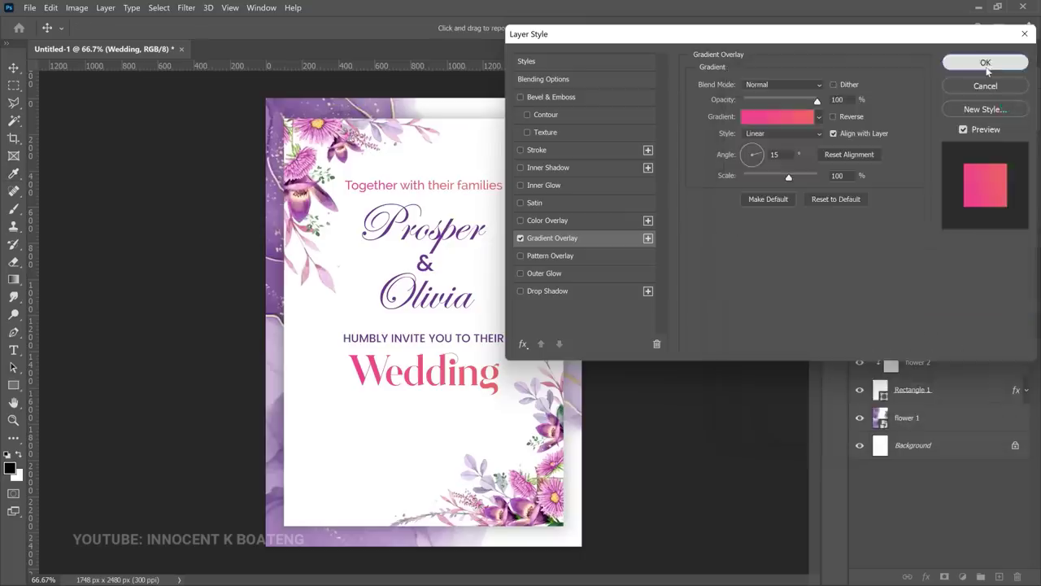
pyautogui.click(985, 63)
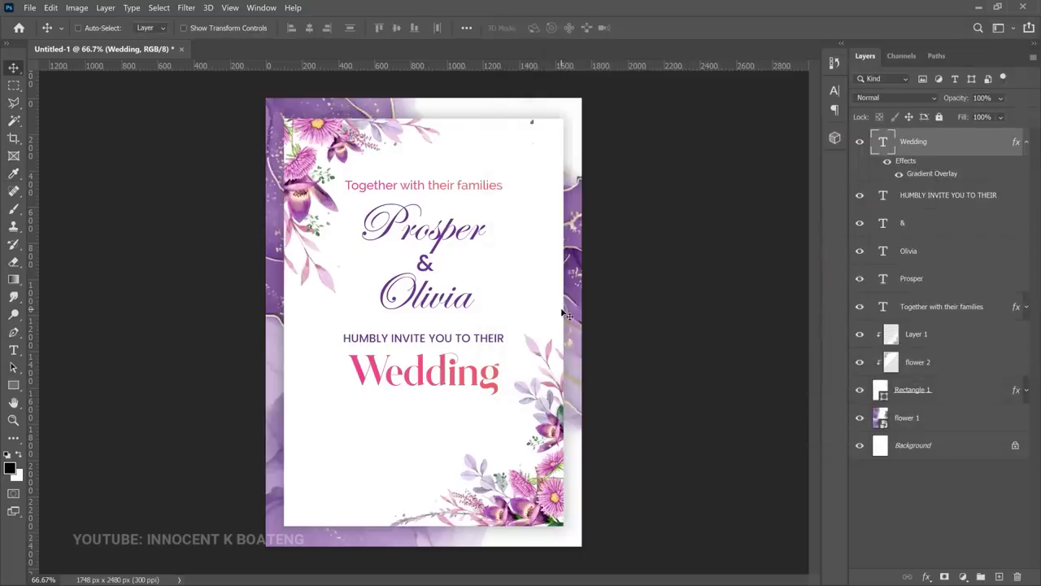
pyautogui.click(1026, 141)
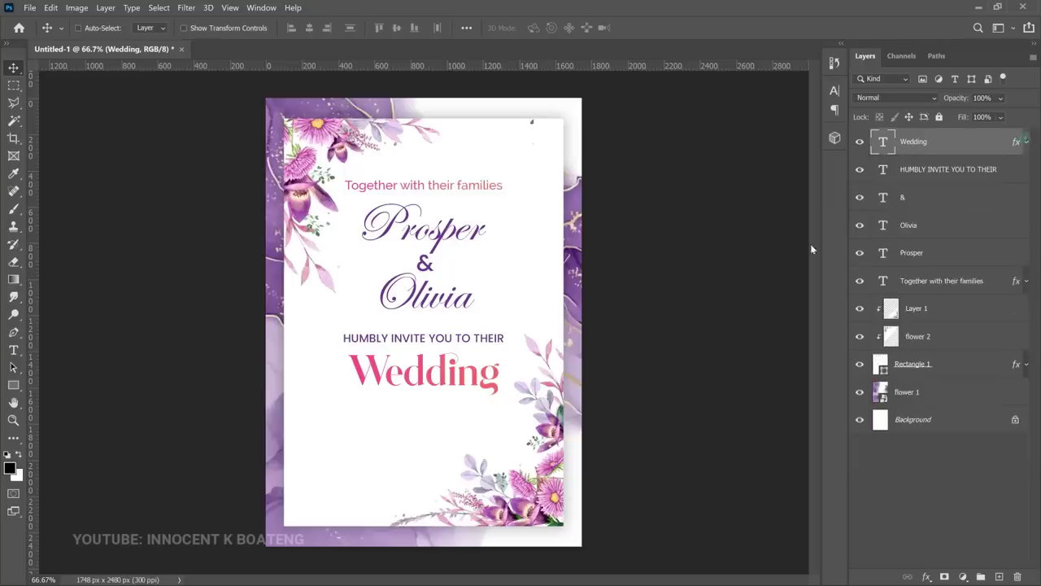
# Duplicate the invitation line below "Wedding" and change the copy to four lines: "14th April, 2023", "@ Ebenezer Methodist Church,", "Akumadan Afrancho.", "10:00am"
pyautogui.click(974, 177)
pyautogui.moveTo(512, 344); pyautogui.dragTo(462, 403)
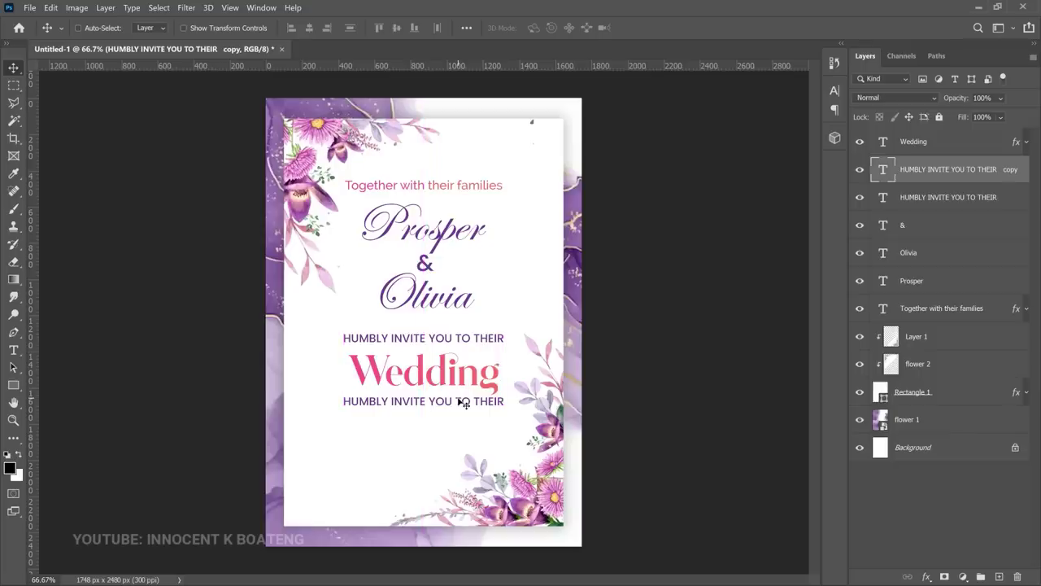
pyautogui.doubleClick(462, 403)
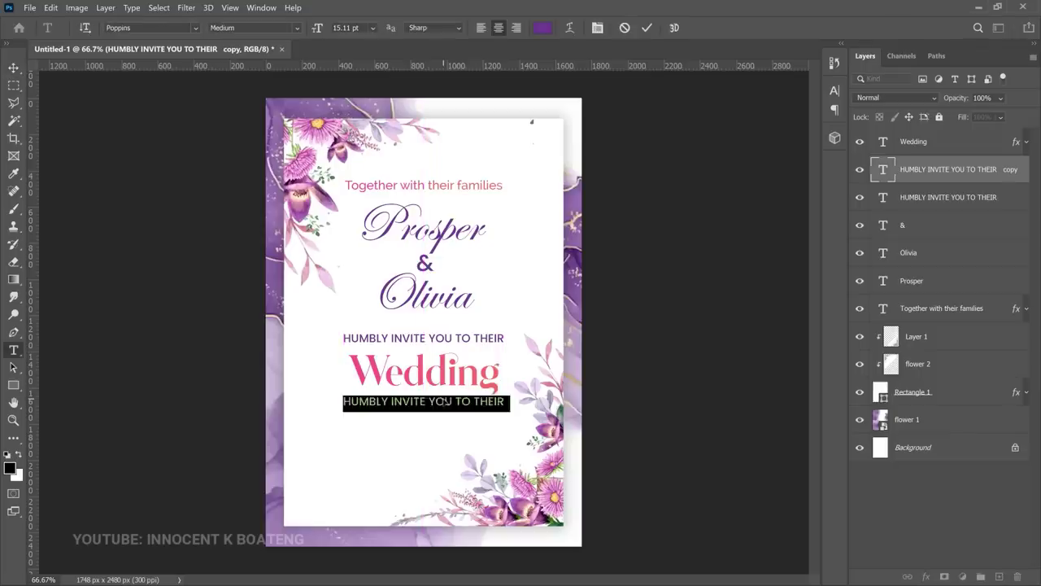
pyautogui.write('14th April, 2023 @ Ebenezer Methodist Church, Akumadan Afrancho. 10:00am')
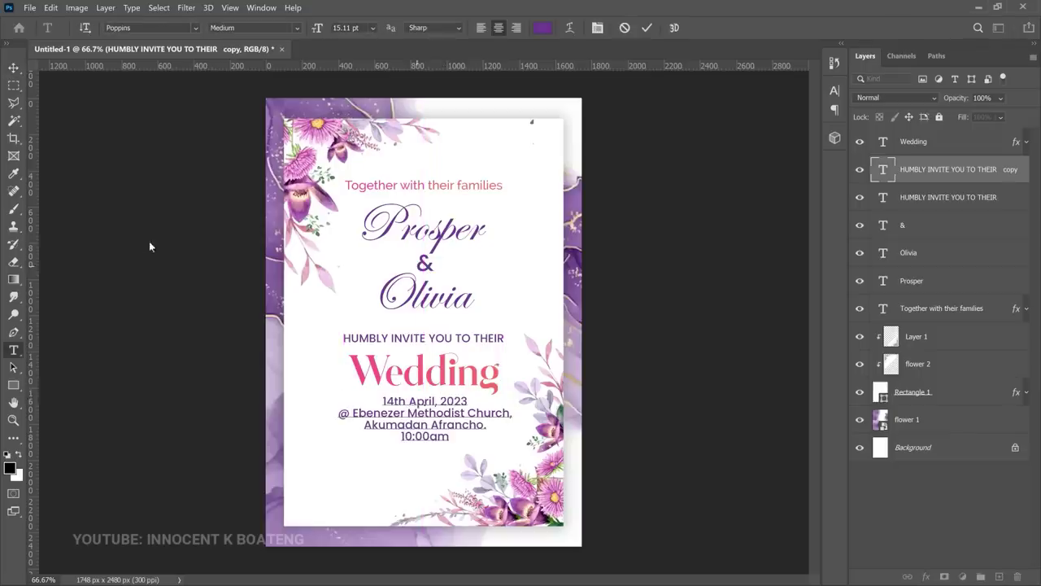
# Set the whole date and venue text in all caps and commit the text edit
pyautogui.hotkey('ctrl', 'a')
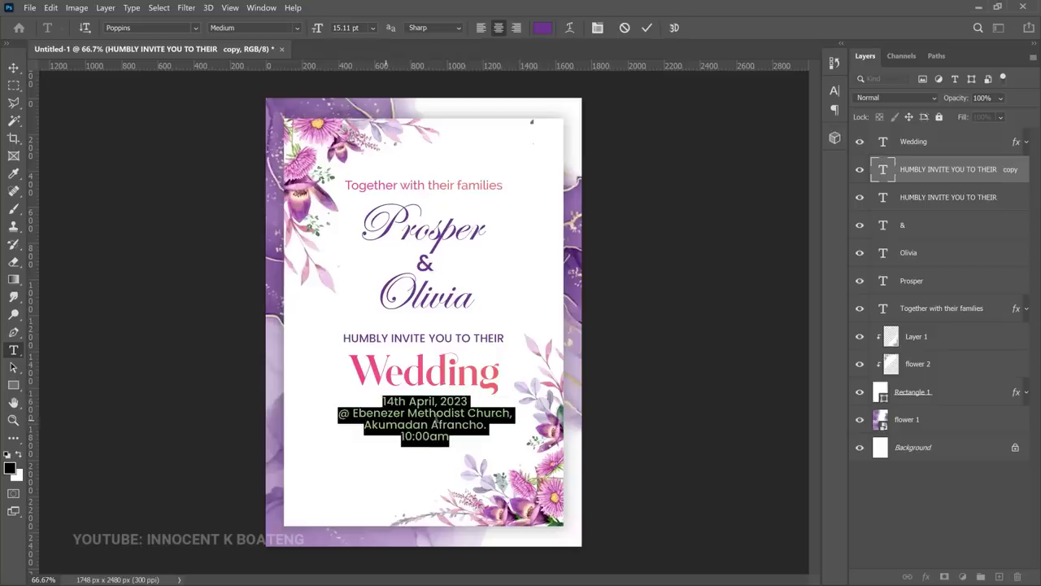
pyautogui.click(597, 28)
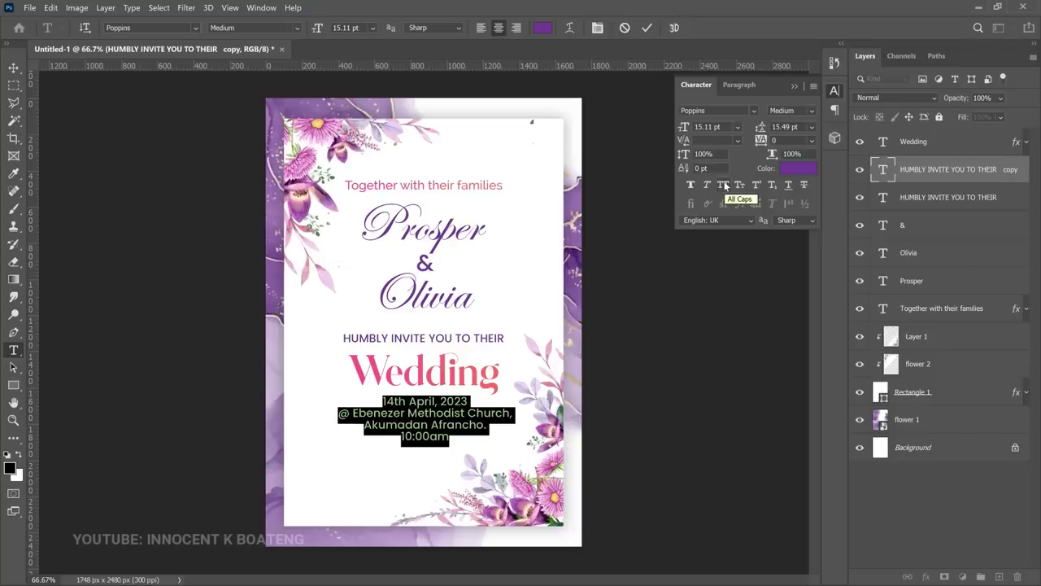
pyautogui.click(723, 185)
pyautogui.hotkey('ctrl', 'h')
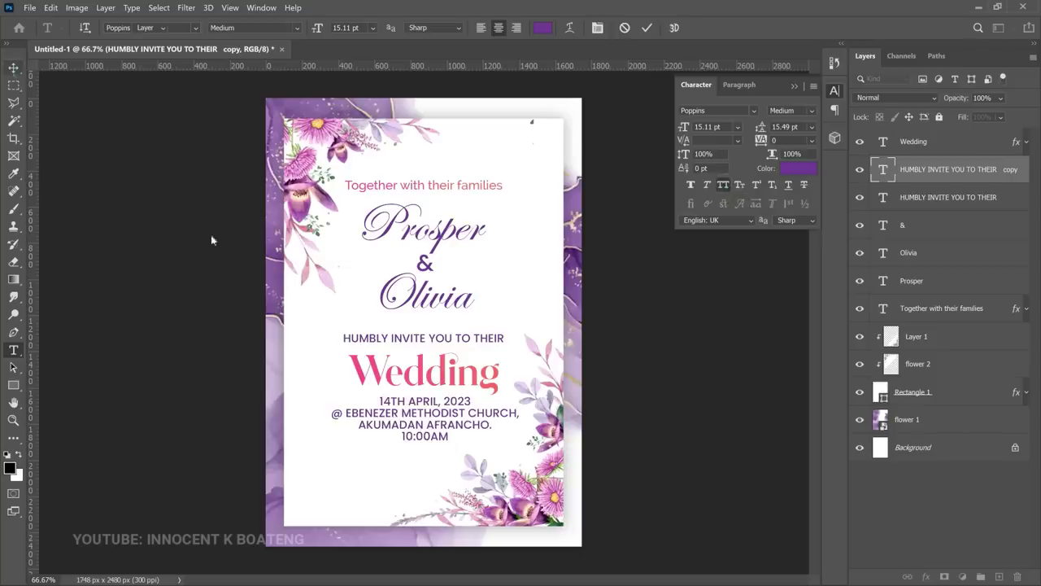
pyautogui.hotkey('ctrl', 'Return')
# Reduce the date and venue text proportionally to about 13.21 pt and centre it horizontally on the canvas
pyautogui.hotkey('ctrl', 't')
pyautogui.moveTo(519, 396); pyautogui.dragTo(499, 405)
pyautogui.press('Return')
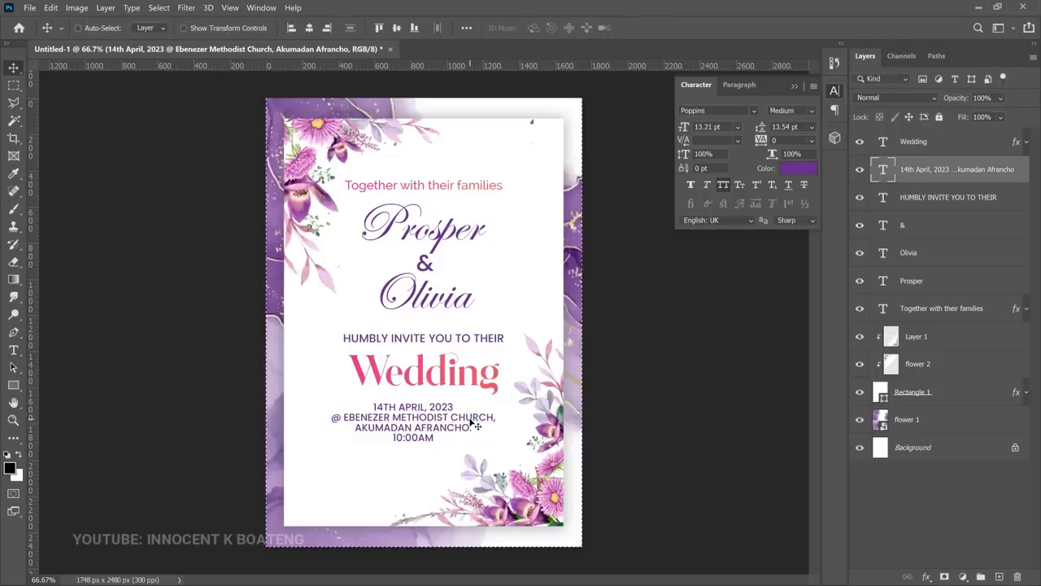
pyautogui.click(310, 29)
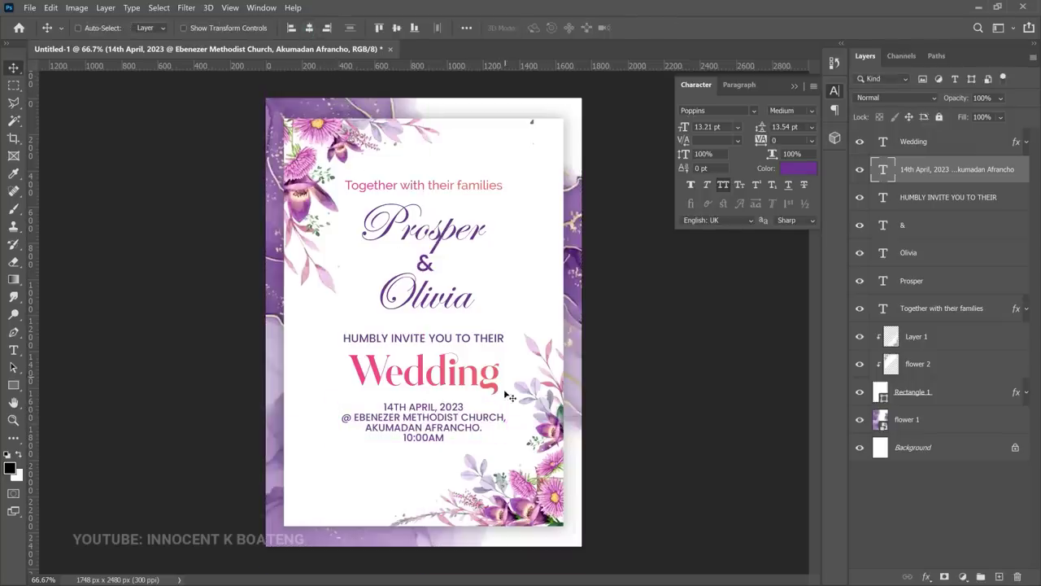
# Scale the lower-right corner flowers on Layer 1 down to about 89%, keeping them anchored in their corner
pyautogui.rightClick(538, 397)
pyautogui.click(549, 408)
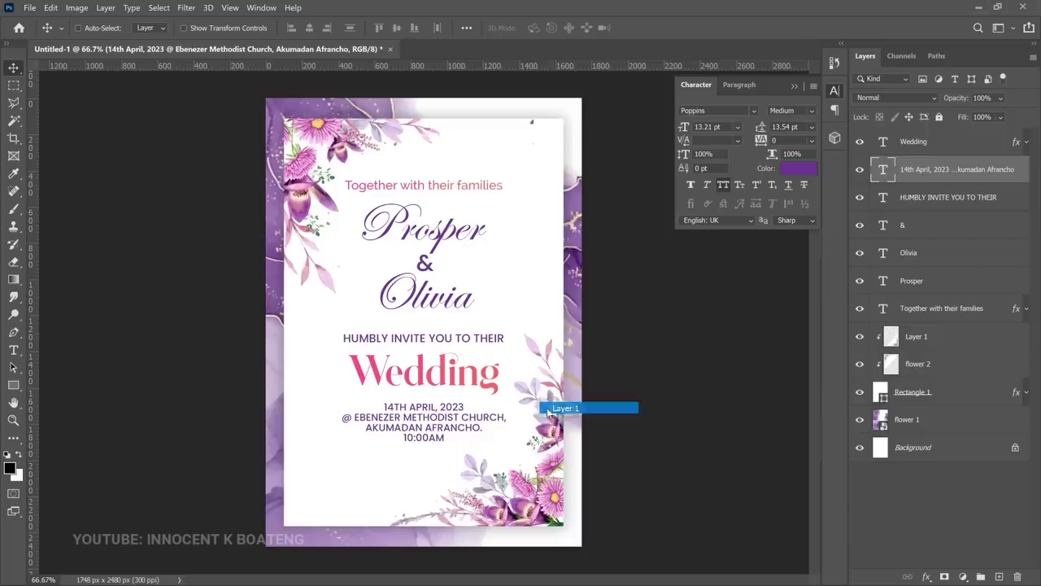
pyautogui.hotkey('ctrl', 't')
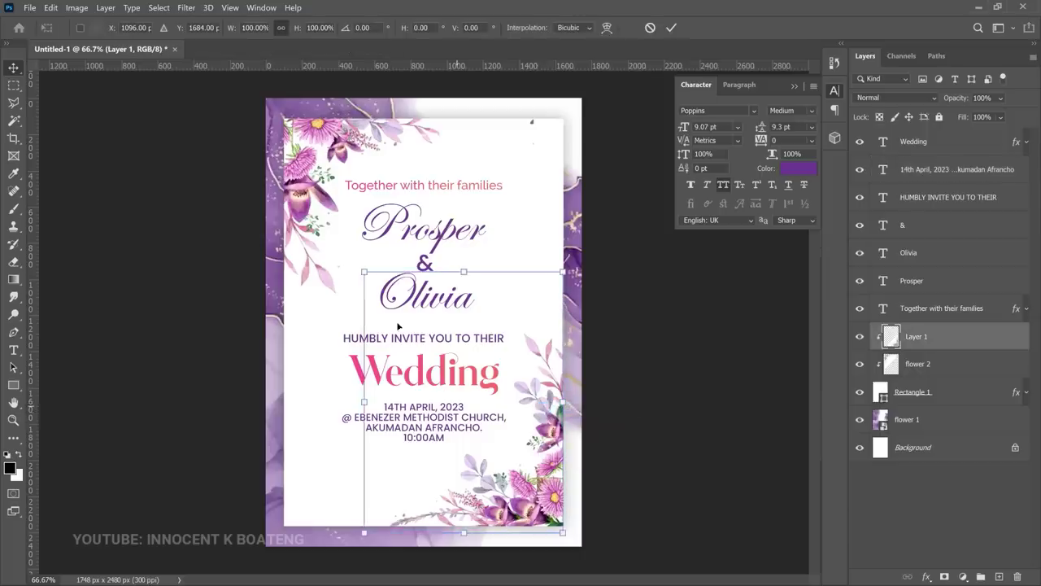
pyautogui.moveTo(365, 274); pyautogui.dragTo(384, 299)
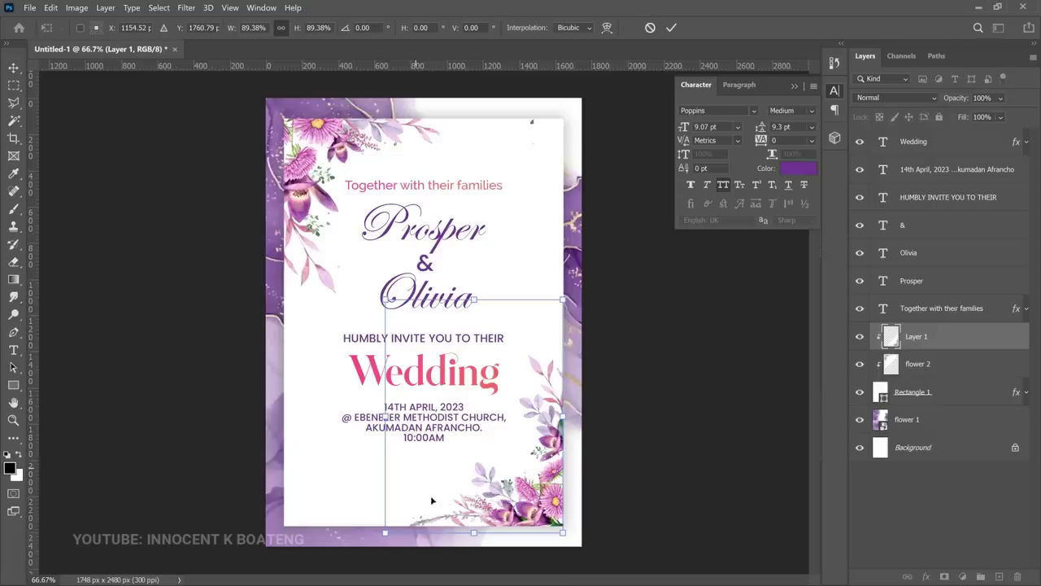
pyautogui.moveTo(385, 299); pyautogui.dragTo(394, 310)
pyautogui.press('Return')
# Change the "Wedding" gradient overlay to the saved crimson-to-coral preset beside Pink_13, with #e41b65 as its starting colour
pyautogui.rightClick(430, 367)
pyautogui.click(459, 373)
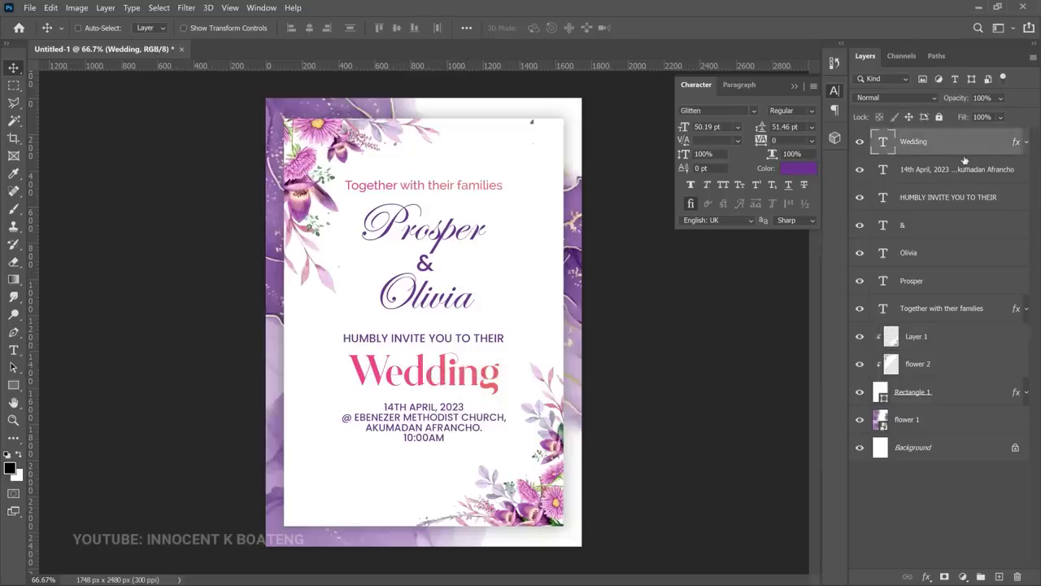
pyautogui.doubleClick(1013, 139)
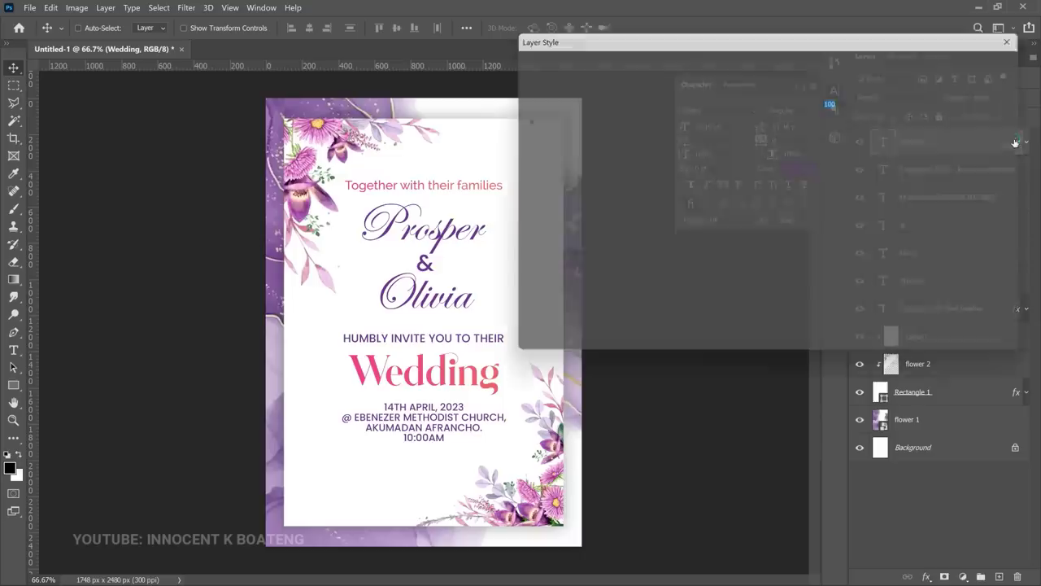
pyautogui.click(557, 239)
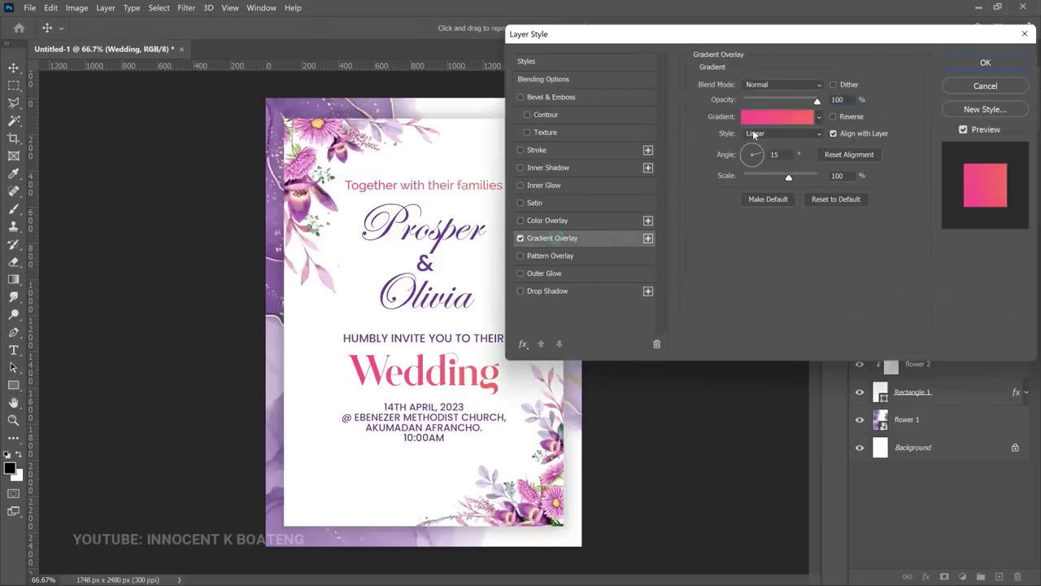
pyautogui.click(774, 118)
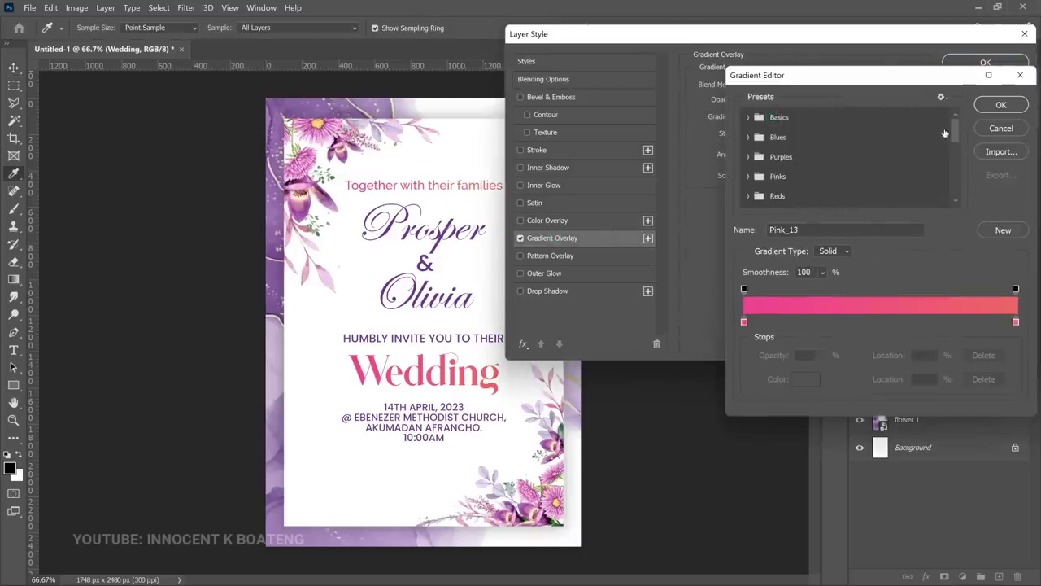
pyautogui.moveTo(956, 135); pyautogui.dragTo(956, 189)
pyautogui.click(860, 197)
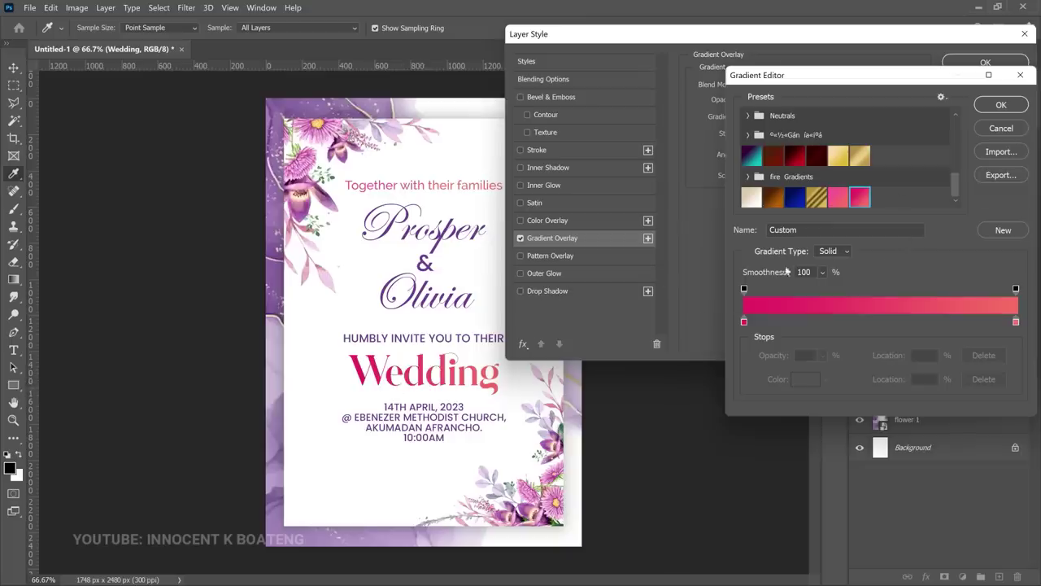
pyautogui.click(743, 321)
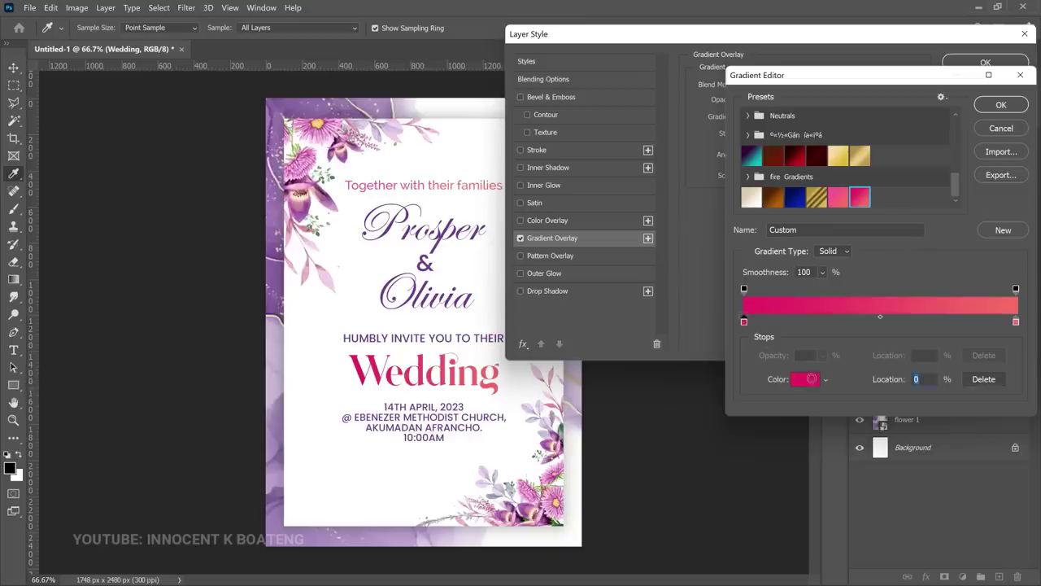
pyautogui.click(809, 379)
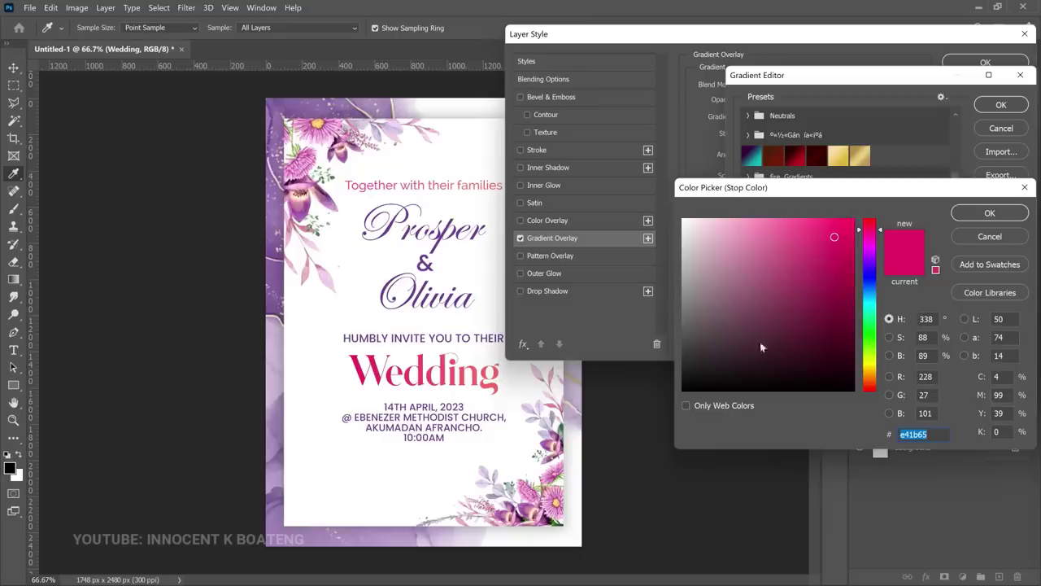
pyautogui.click(1012, 215)
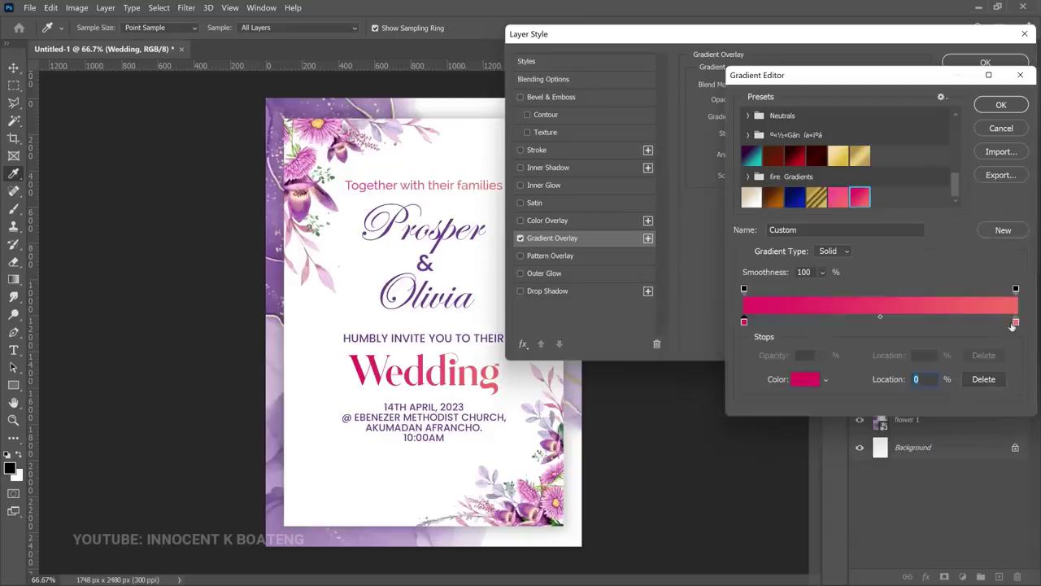
pyautogui.click(1001, 106)
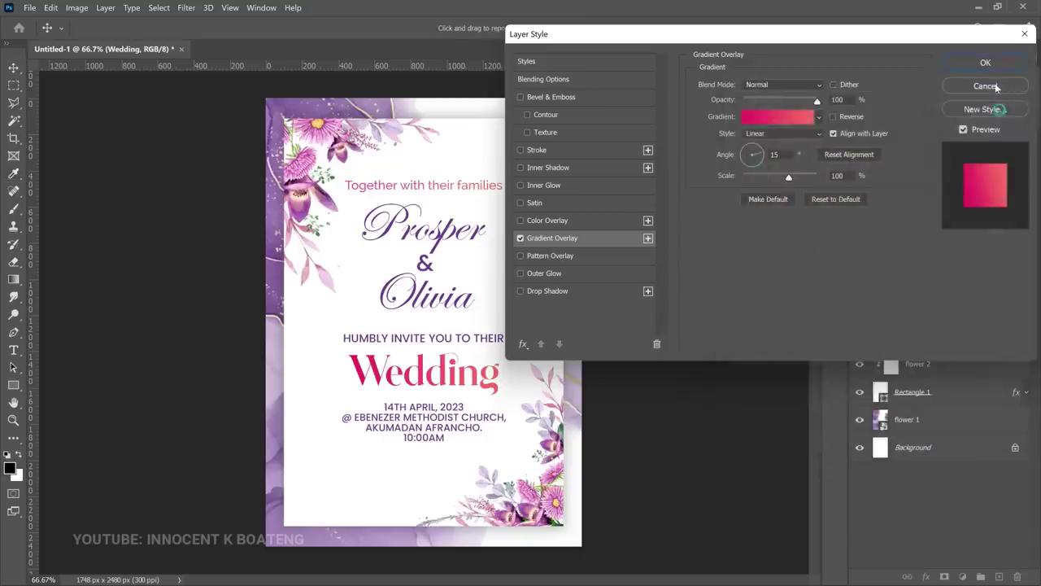
pyautogui.click(985, 62)
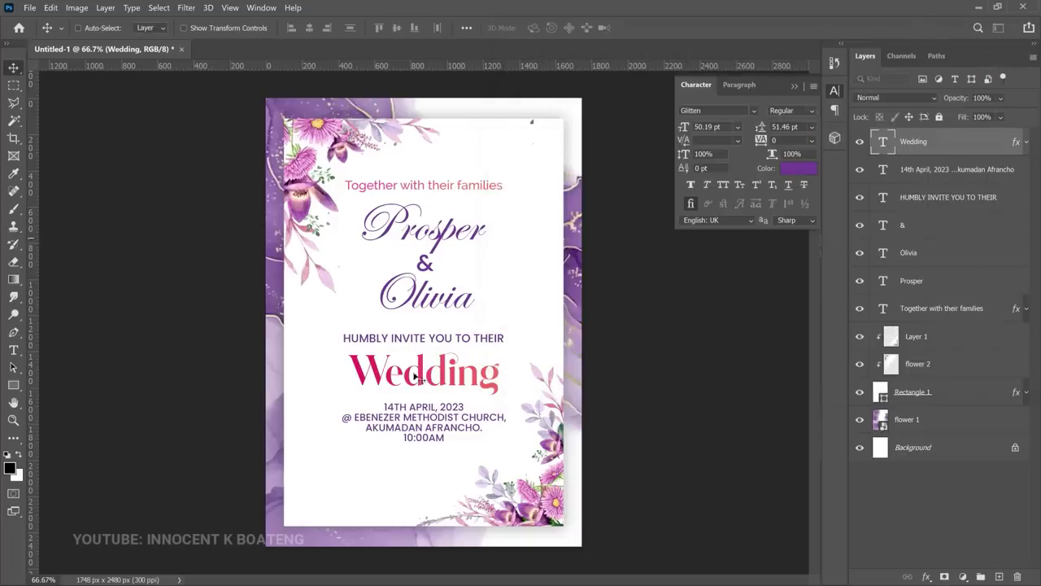
# Duplicate the date and venue text layer and move the copy up to just below "Wedding"
pyautogui.scroll(1, 418, 422)
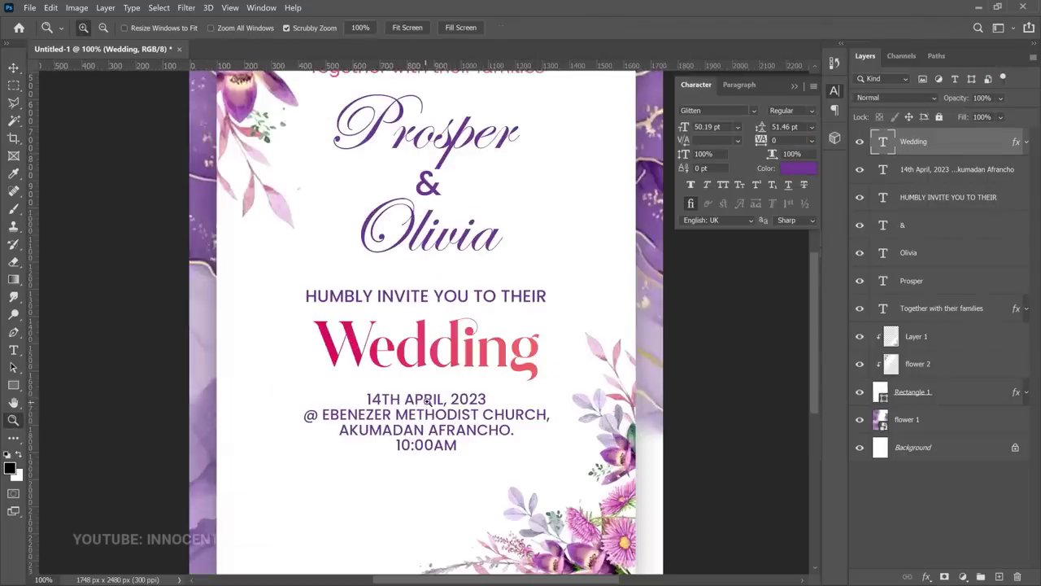
pyautogui.scroll(1, 418, 422)
pyautogui.moveTo(430, 366); pyautogui.dragTo(476, 376)
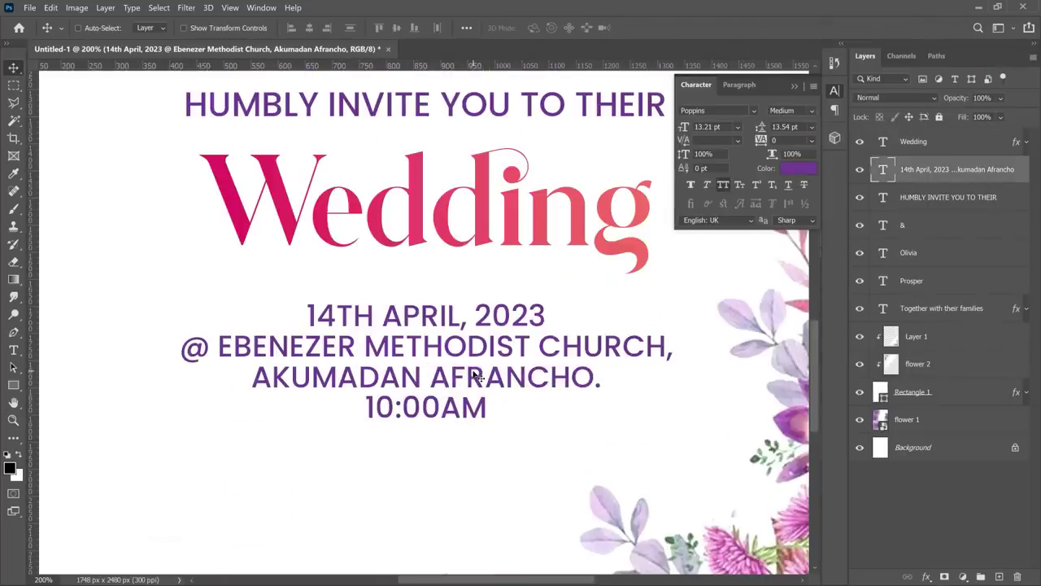
pyautogui.hotkey('ctrl', 'j')
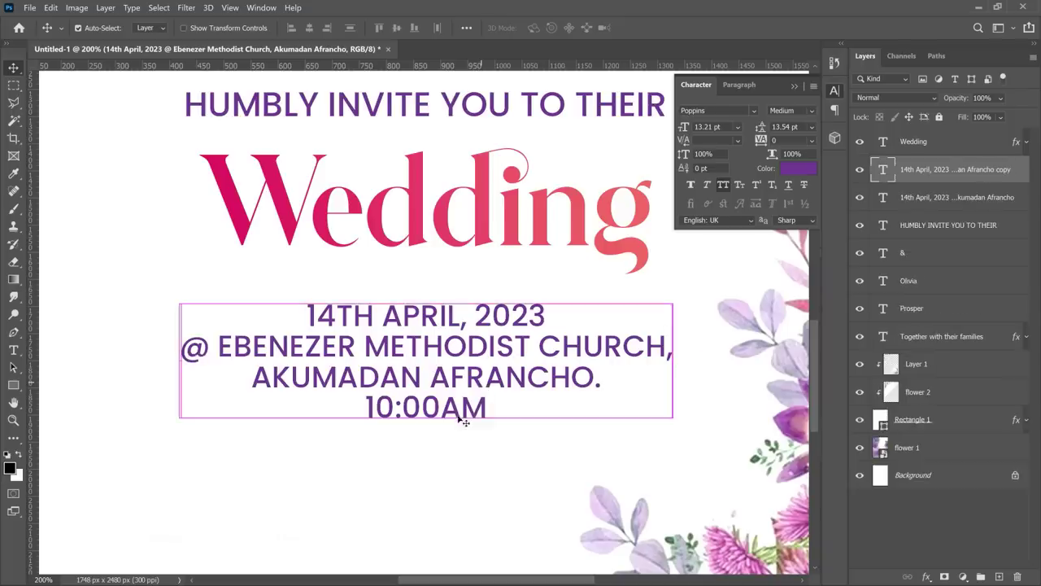
pyautogui.moveTo(465, 394); pyautogui.dragTo(466, 337)
pyautogui.keyDown('ctrl'); pyautogui.click(451, 267); pyautogui.keyUp('ctrl')
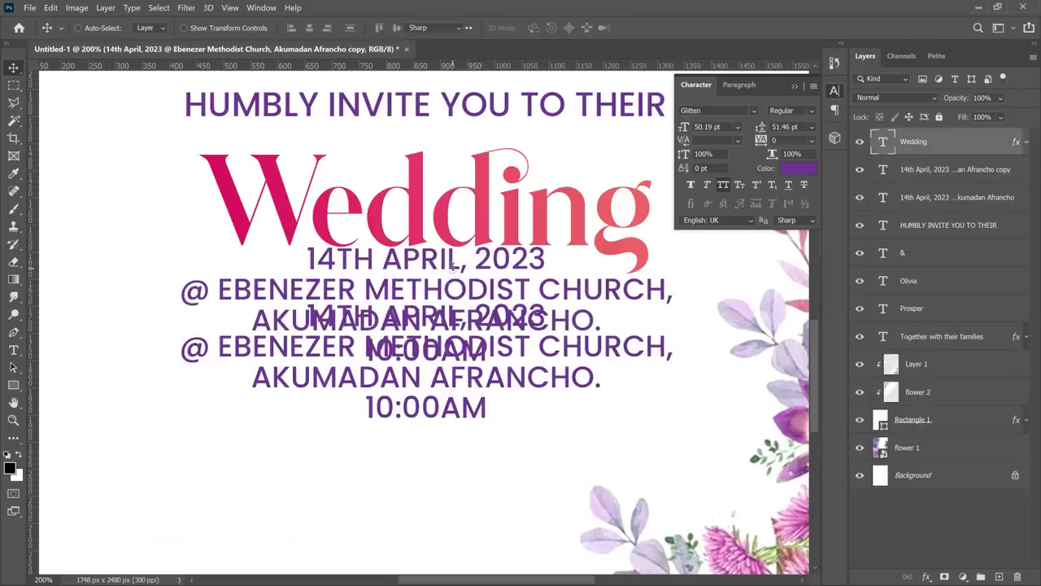
# Set the raised copy's font to Vintage Decorative signs 2 Regular and replace its text with the lowercase ornament character k
pyautogui.click(889, 170)
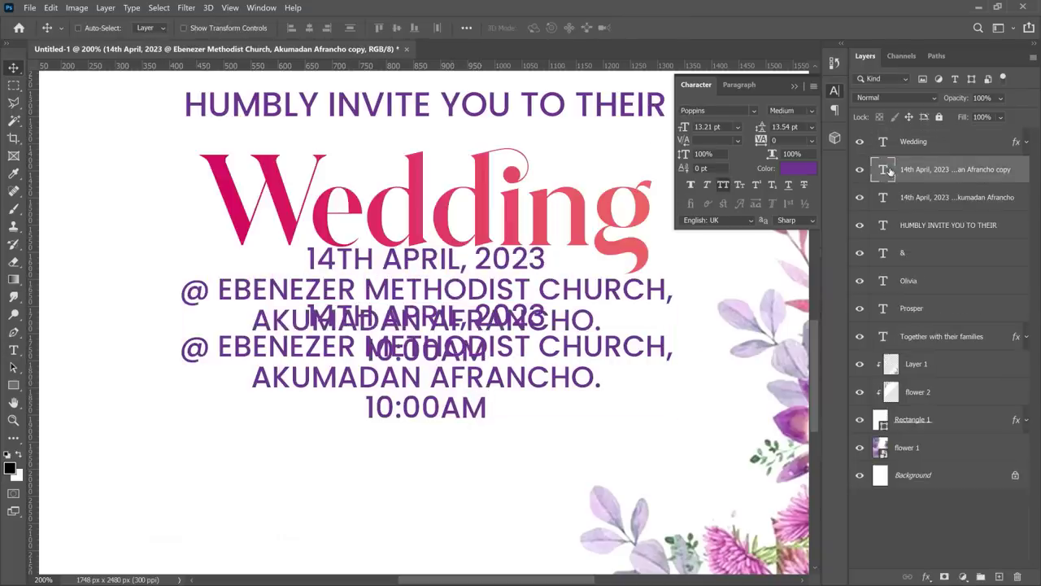
pyautogui.doubleClick(885, 169)
pyautogui.click(127, 25)
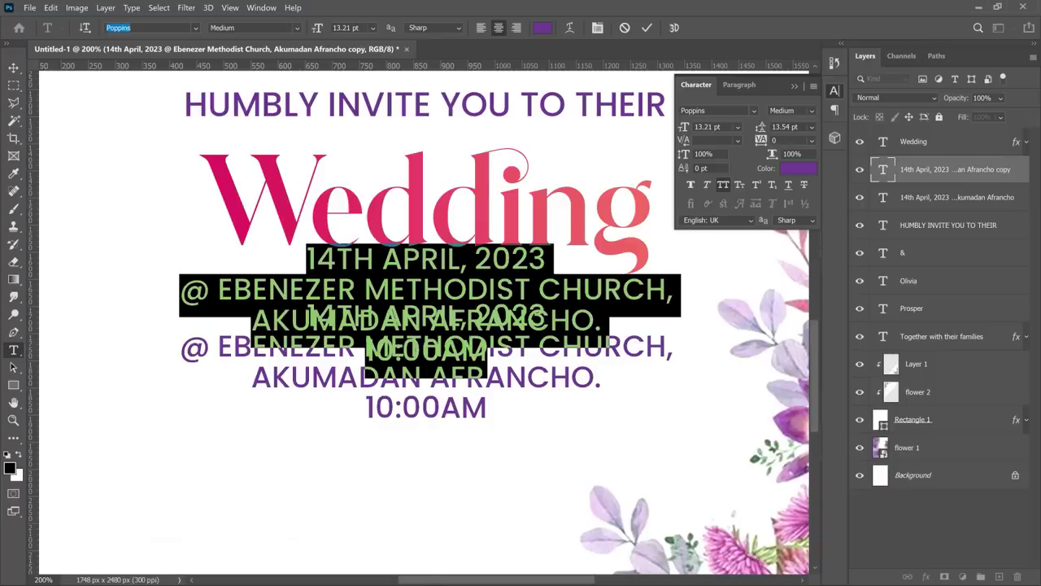
pyautogui.write('vintag')
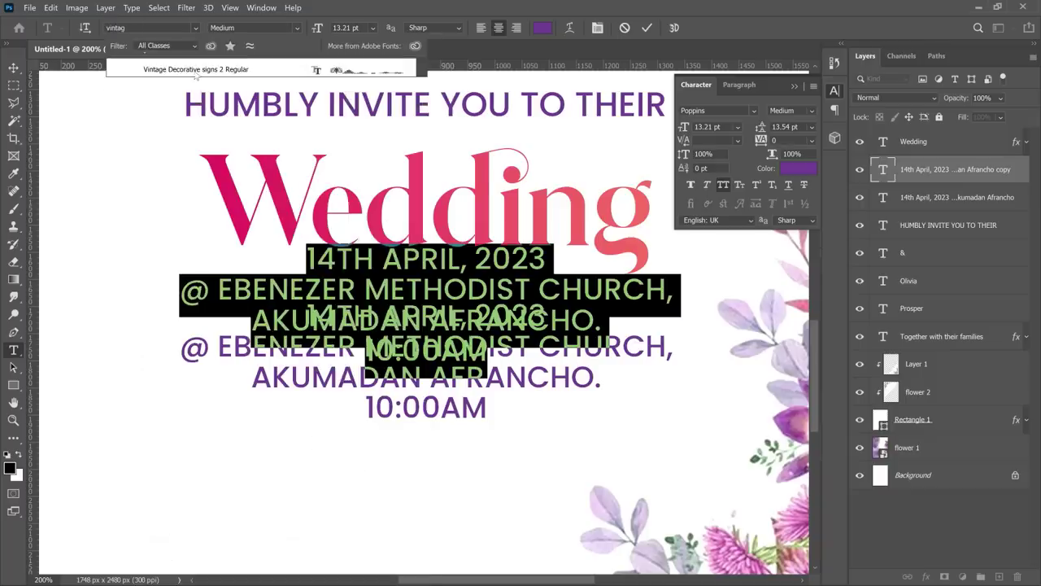
pyautogui.click(198, 72)
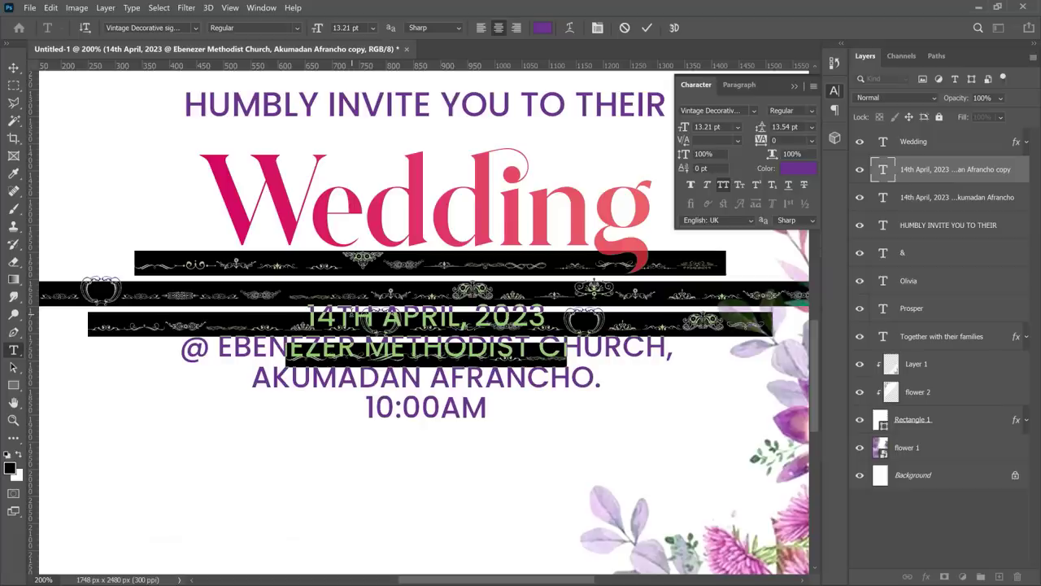
pyautogui.write('K')
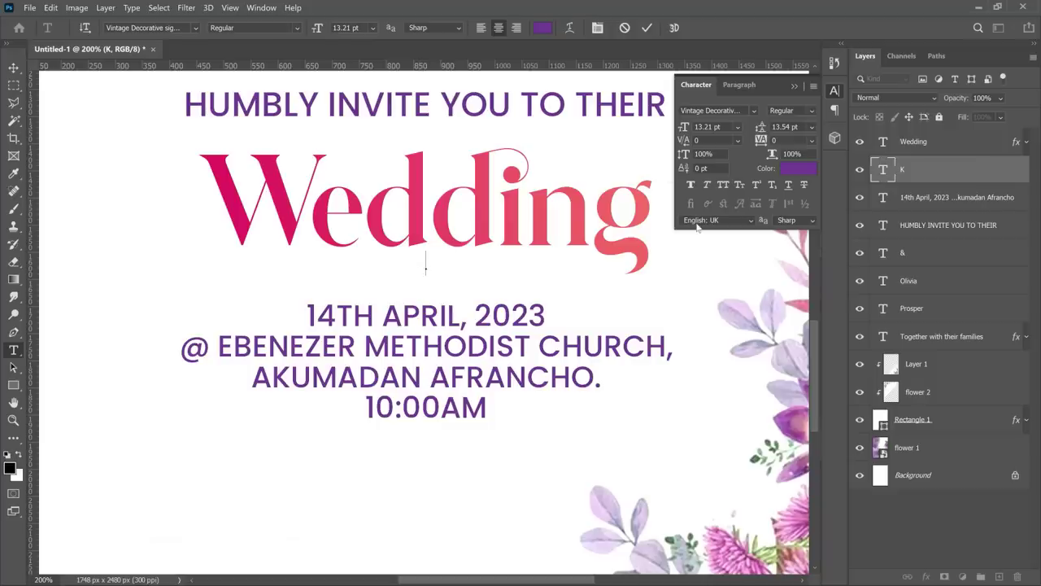
pyautogui.write('K')
pyautogui.press('BackSpace')
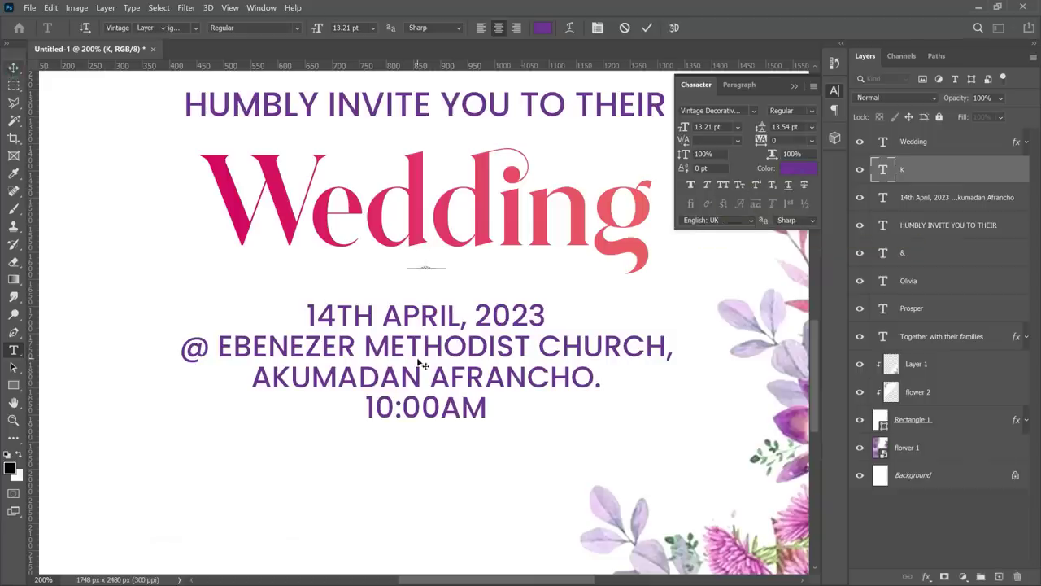
# Enlarge the ornament proportionally to about 682% and centre it on the canvas between "Wedding" and the date
pyautogui.moveTo(448, 271); pyautogui.dragTo(745, 335)
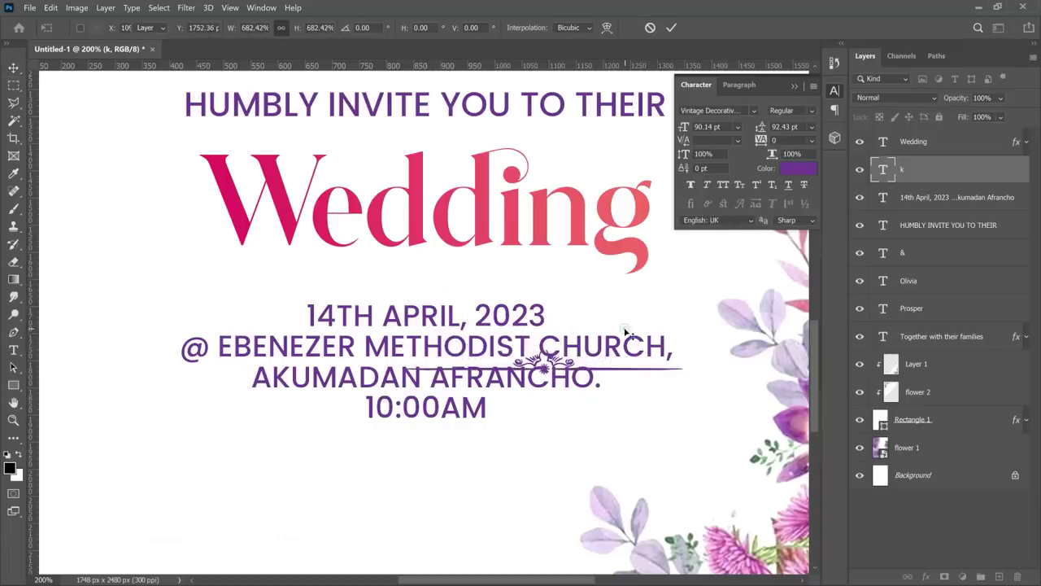
pyautogui.press('Return')
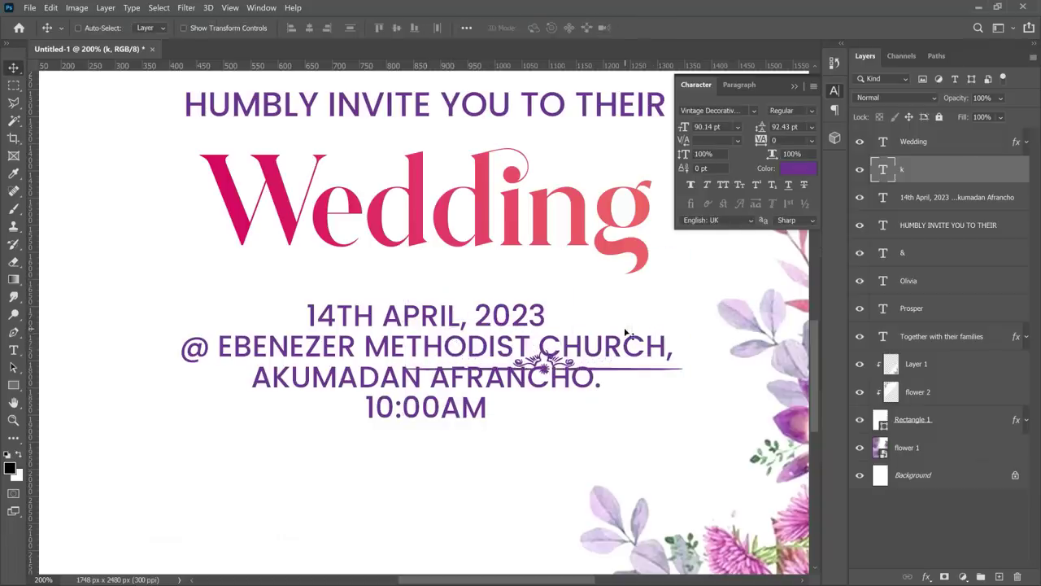
pyautogui.click(309, 29)
pyautogui.moveTo(458, 398); pyautogui.dragTo(458, 309)
# Nudge the original date and venue text slightly down to leave more room beneath the ornament divider
pyautogui.scroll(-2, 458, 309)
pyautogui.rightClick(446, 316)
pyautogui.click(485, 323)
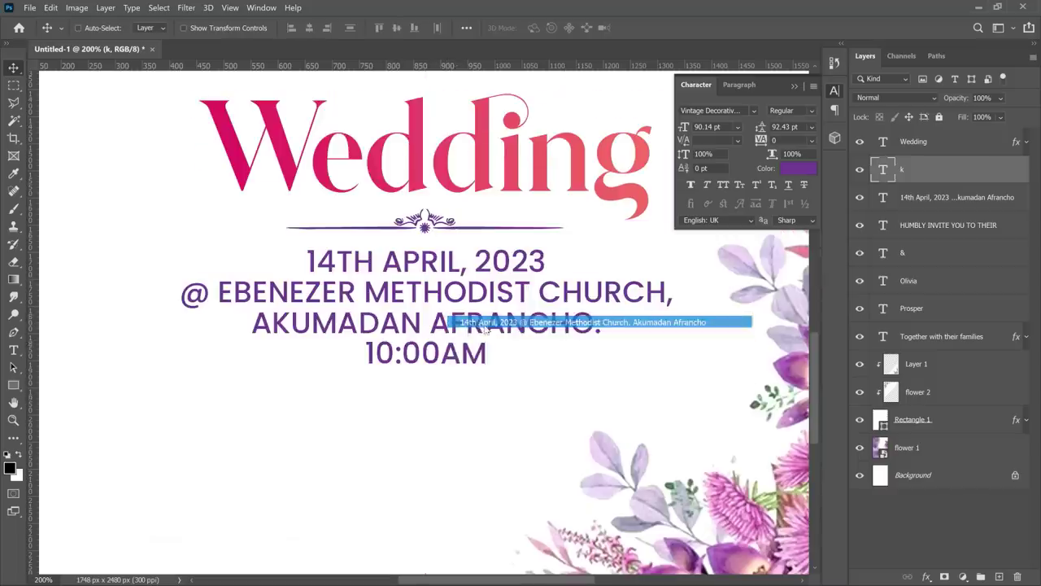
pyautogui.scroll(-3, 474, 301)
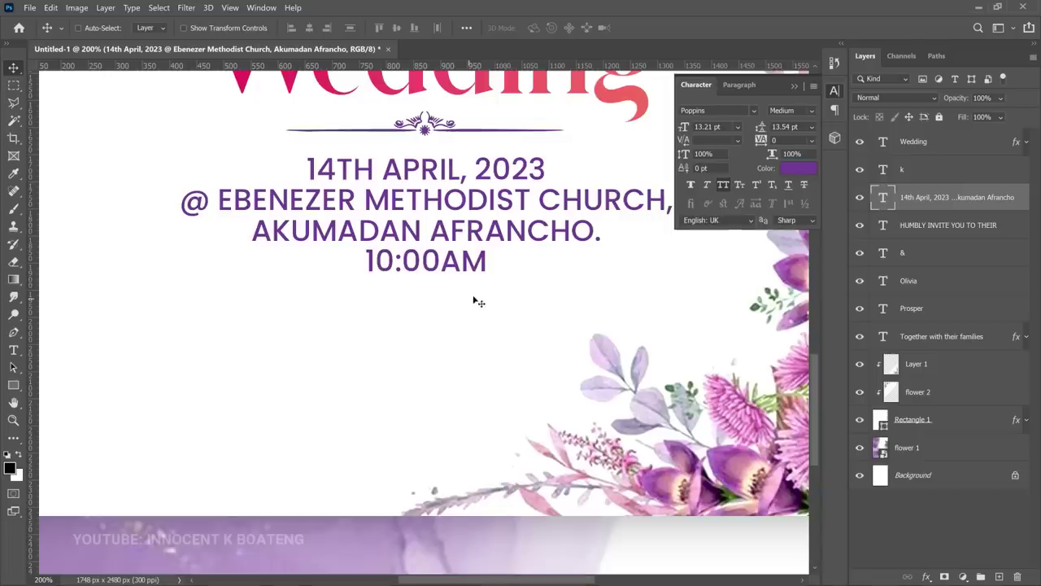
pyautogui.scroll(-1, 496, 302)
pyautogui.scroll(1, 500, 302)
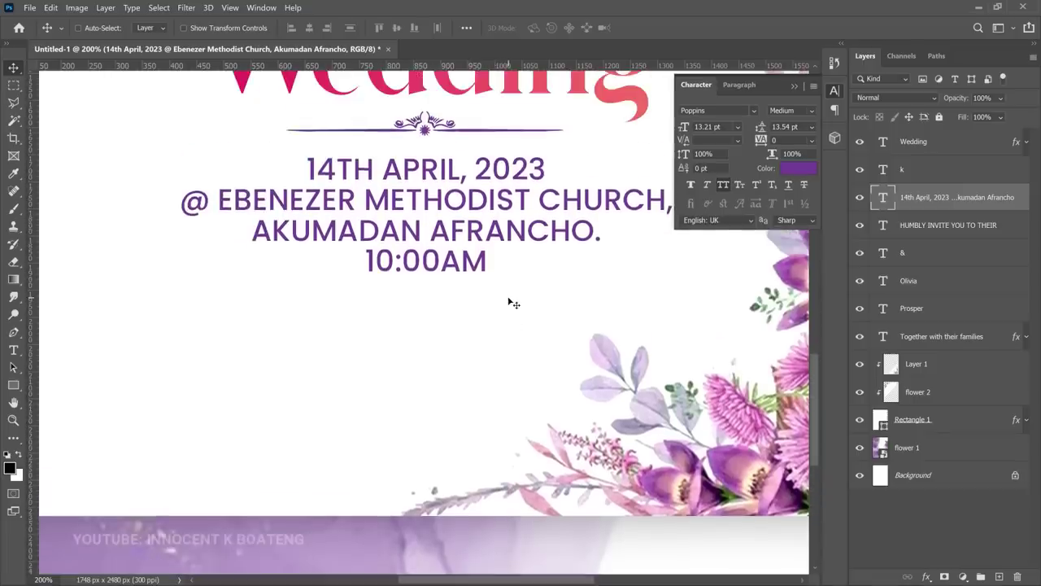
pyautogui.moveTo(508, 303); pyautogui.dragTo(510, 302)
# Duplicate the date and venue text below the original and replace the copy's wording with an INFO line containing the contact phone number
pyautogui.press('ctrl')
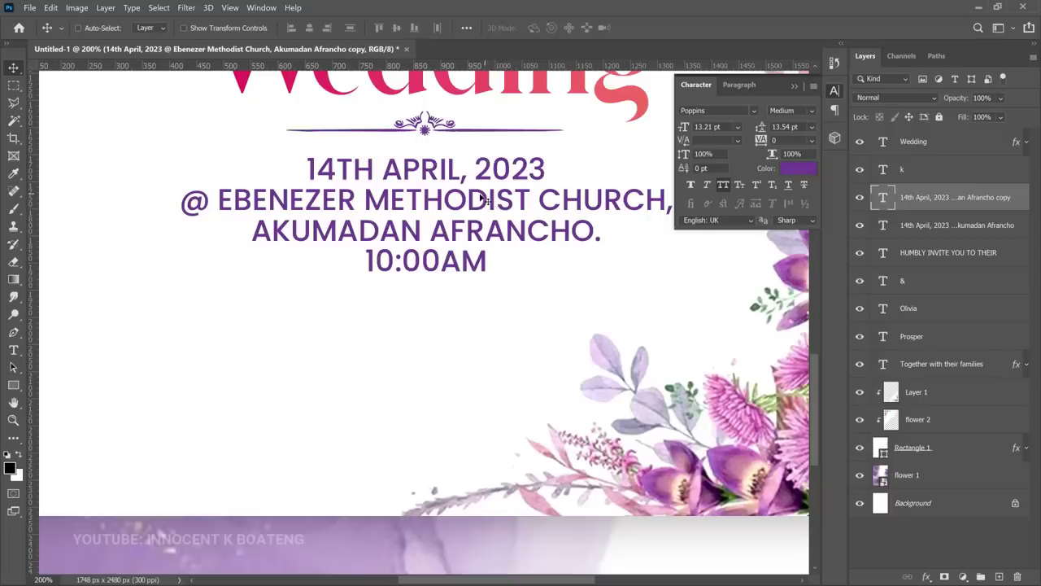
pyautogui.moveTo(485, 210); pyautogui.dragTo(470, 330)
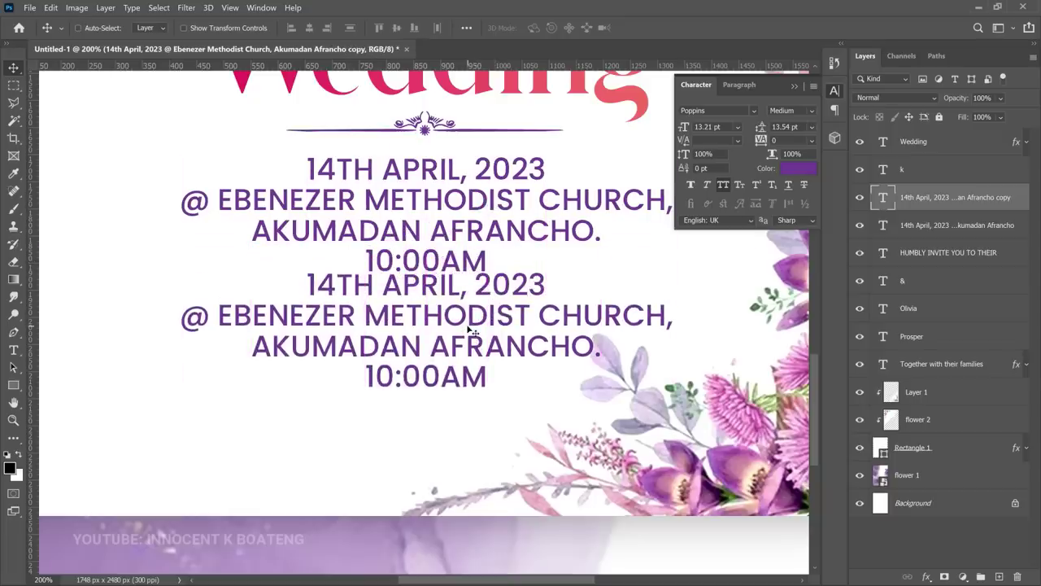
pyautogui.doubleClick(468, 330)
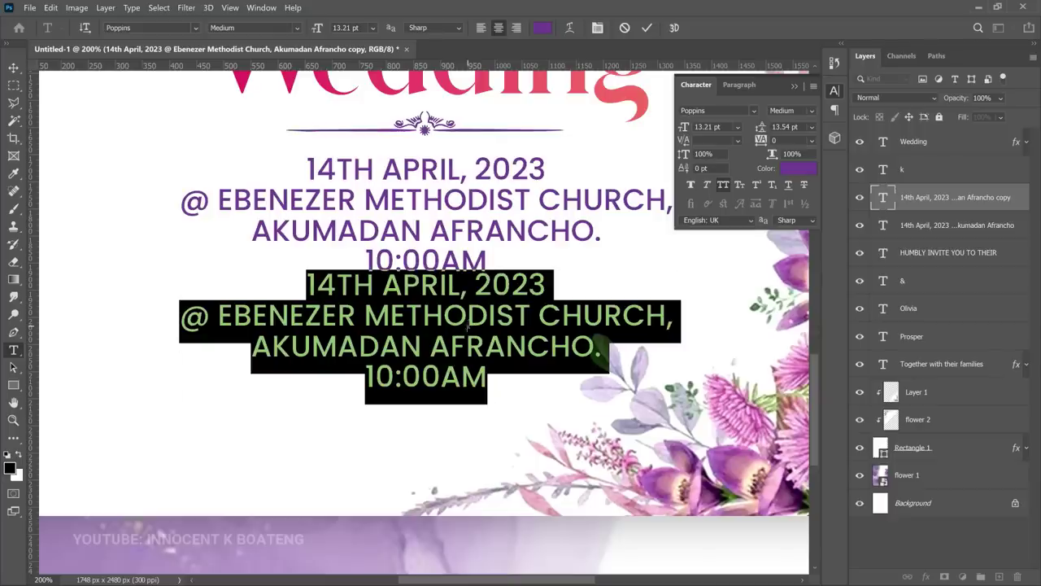
pyautogui.hotkey('ctrl', 'v')
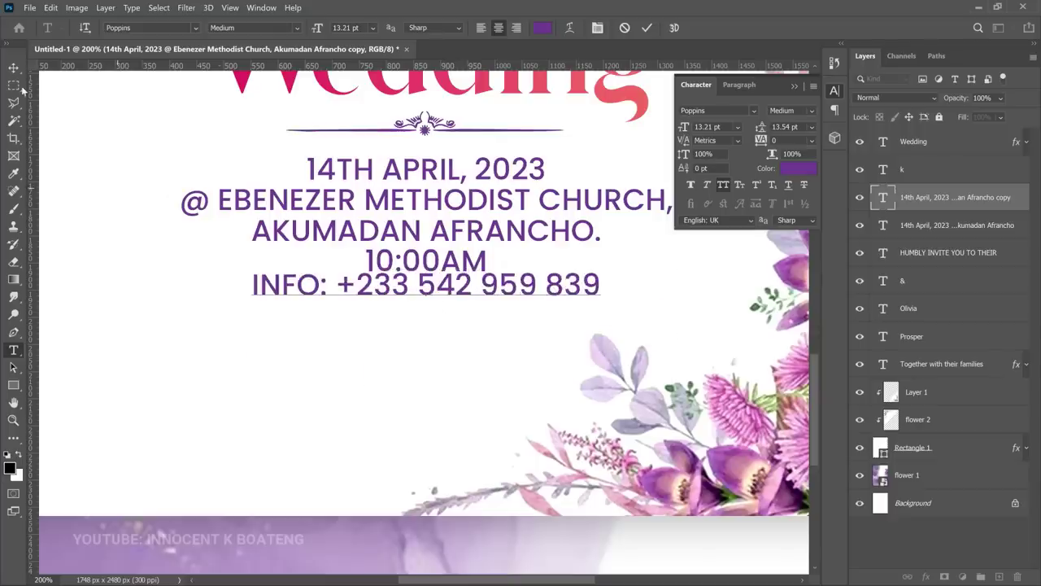
pyautogui.moveTo(526, 271); pyautogui.dragTo(527, 306)
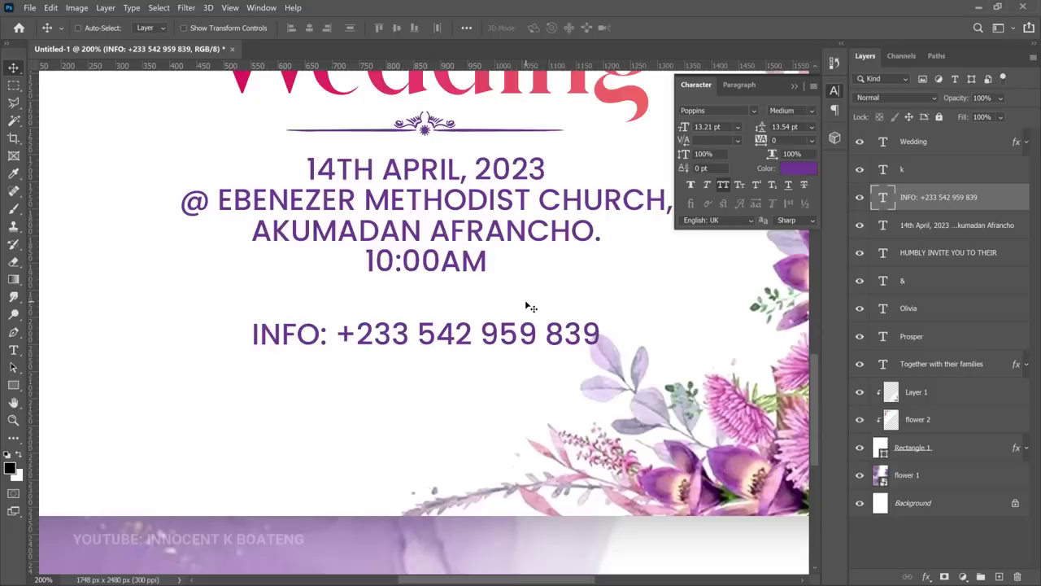
# Apply a linear crimson-to-coral gradient overlay at 15° to the INFO line
pyautogui.rightClick(970, 210)
pyautogui.click(846, 23)
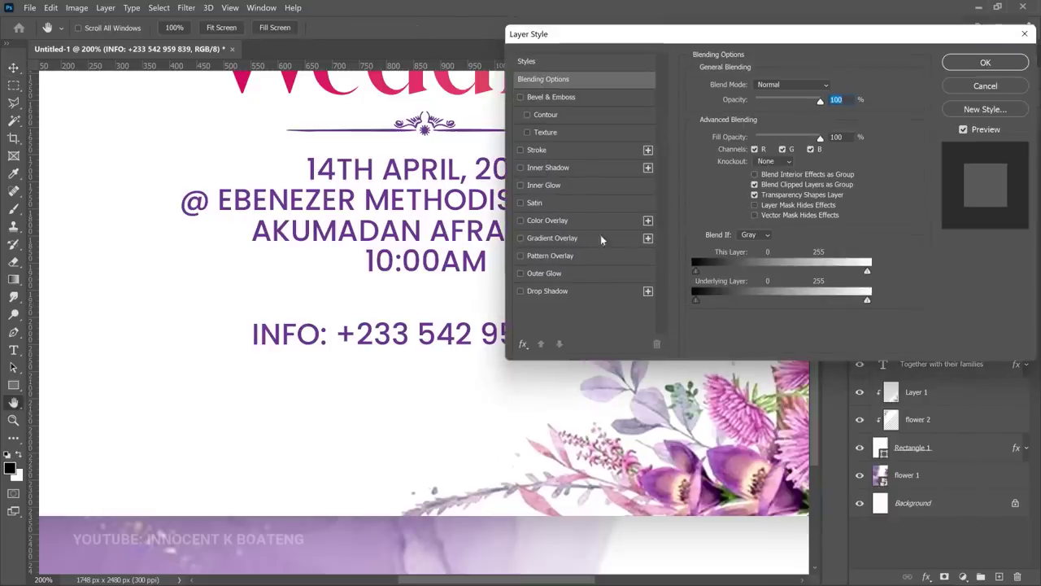
pyautogui.click(562, 238)
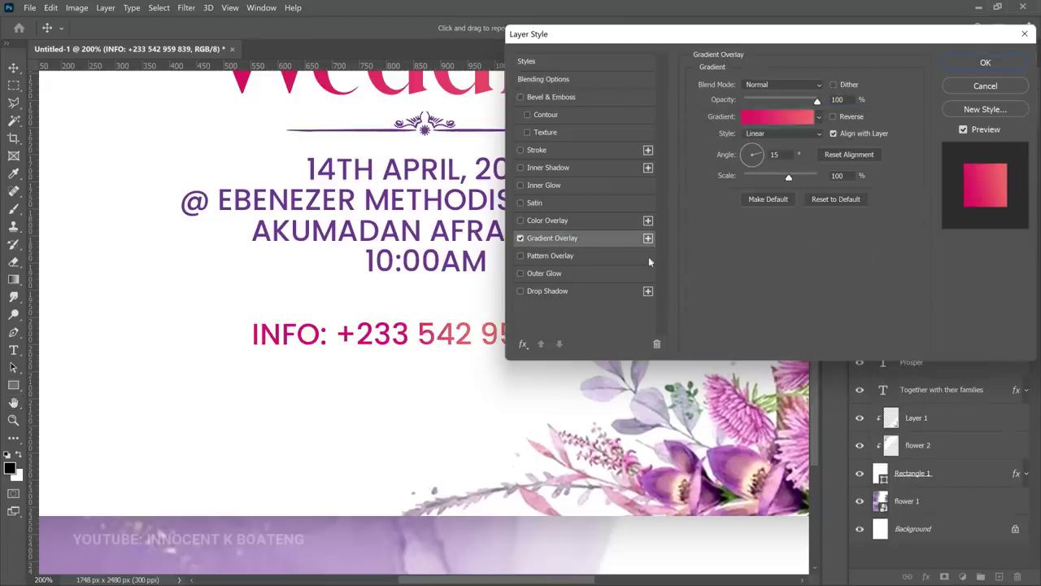
pyautogui.click(976, 63)
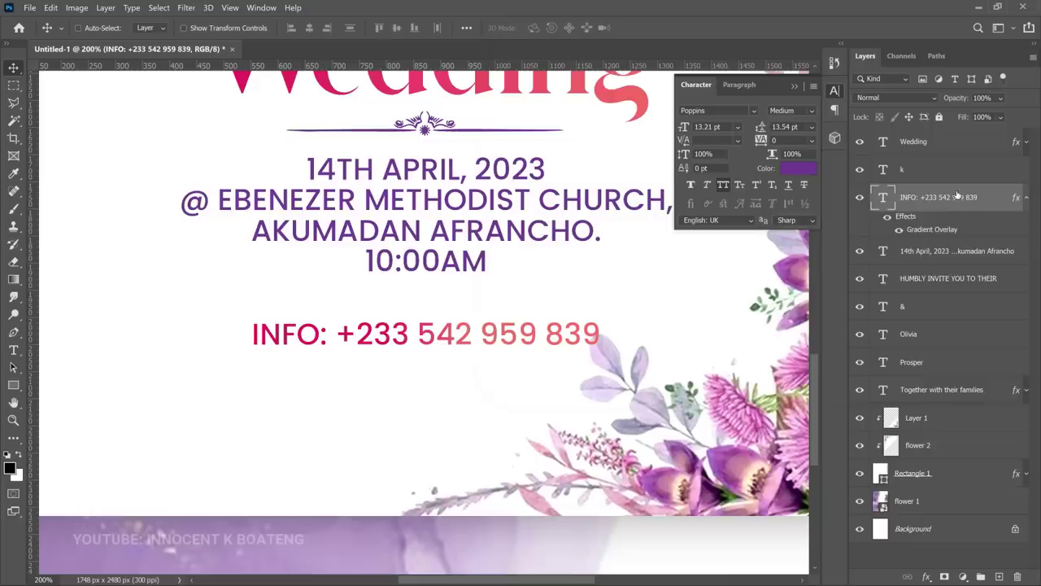
# Duplicate the INFO line below itself and change the copy's text to "RECEPTION TO FOLLOW"
pyautogui.press('ctrl')
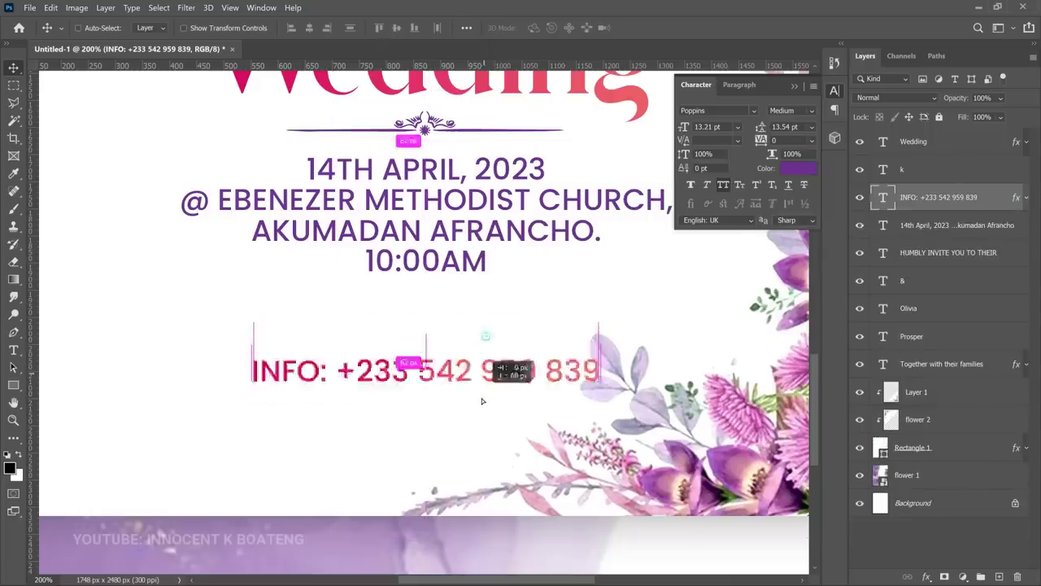
pyautogui.moveTo(476, 333); pyautogui.dragTo(466, 414)
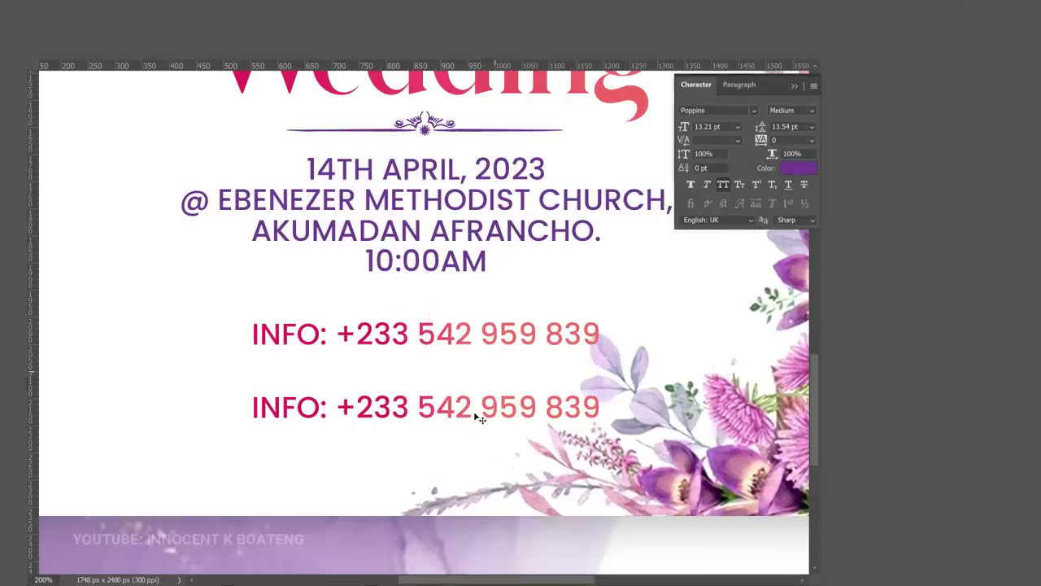
pyautogui.doubleClick(473, 411)
pyautogui.write('RECEPTION TO FOLLOW')
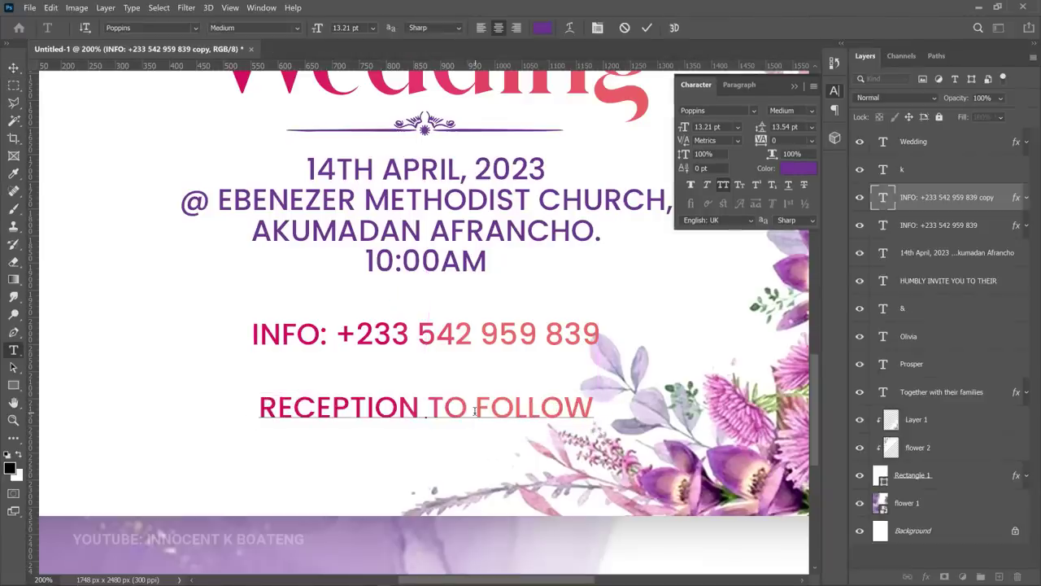
# Set the tracking of "RECEPTION TO FOLLOW" to -40 and clear its layer style
pyautogui.press('ctrl')
pyautogui.hotkey('ctrl', 'a')
pyautogui.click(754, 139)
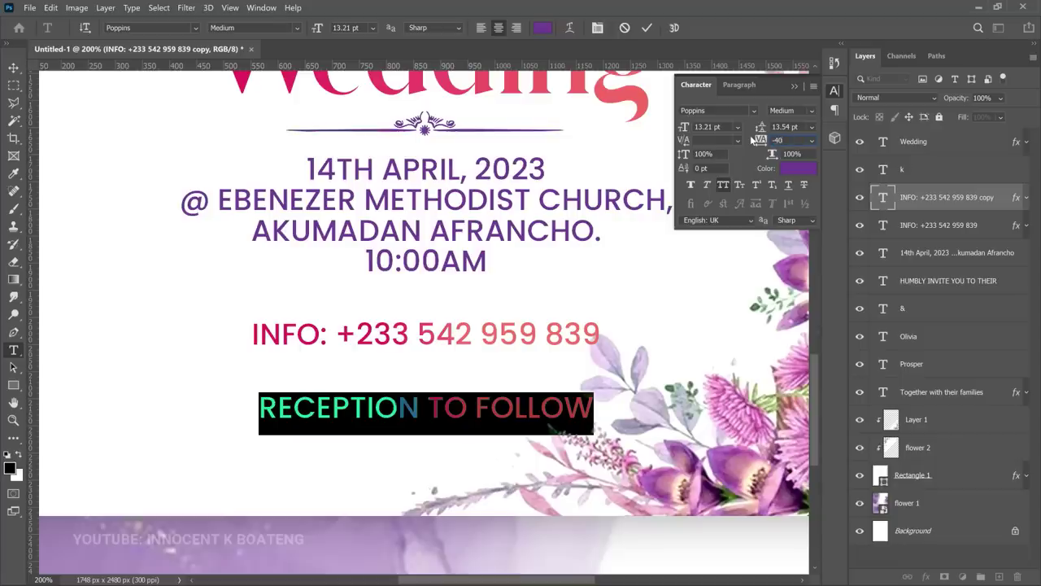
pyautogui.write('-40')
pyautogui.press('Return')
pyautogui.click(14, 66)
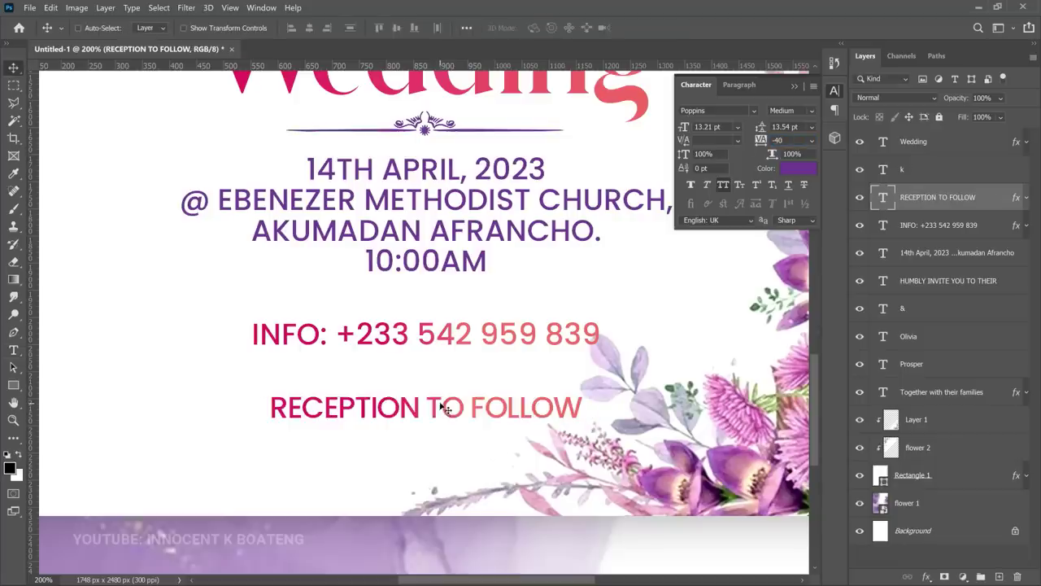
pyautogui.rightClick(985, 186)
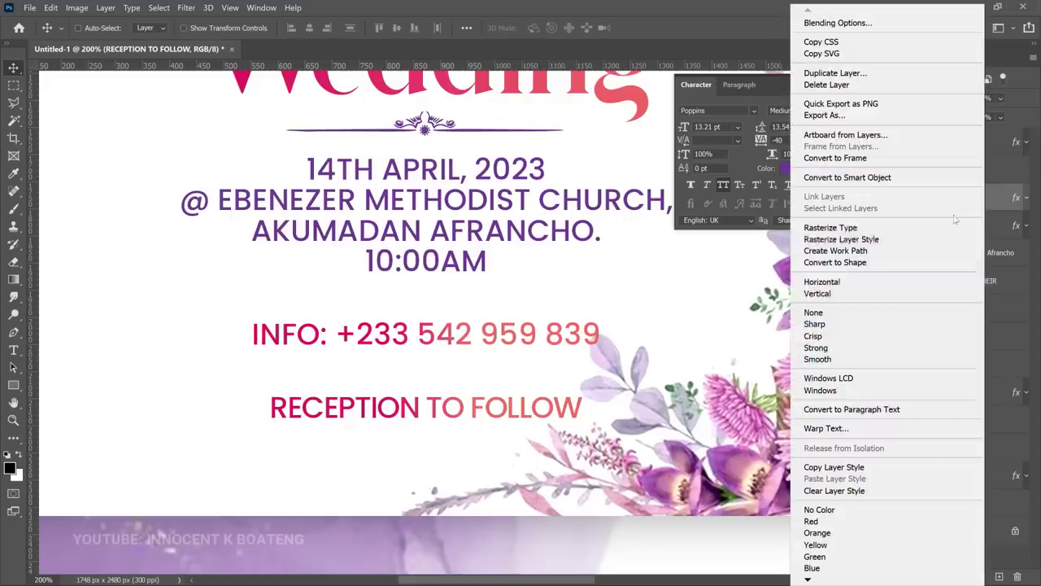
pyautogui.click(856, 491)
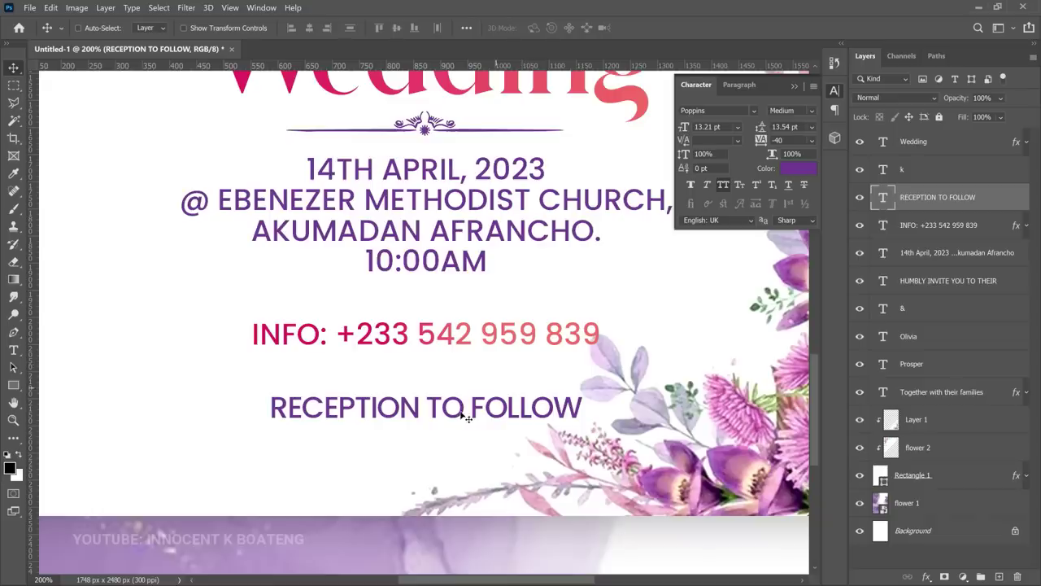
# Nudge the "HUMBLY INVITE YOU TO THEIR" line up to widen the gap above "Wedding"
pyautogui.keyDown('ctrl'); pyautogui.click(465, 345); pyautogui.keyUp('ctrl')
pyautogui.hotkey('ctrl', '0')
pyautogui.keyDown('ctrl'); pyautogui.click(474, 355); pyautogui.keyUp('ctrl')
pyautogui.press('Up')
pyautogui.press('Up')
pyautogui.press('Up')
pyautogui.press('Up')
pyautogui.press('Up')
pyautogui.press('Up')
pyautogui.press('Up')
pyautogui.press('Up')
pyautogui.press('Up')
pyautogui.press('Up')
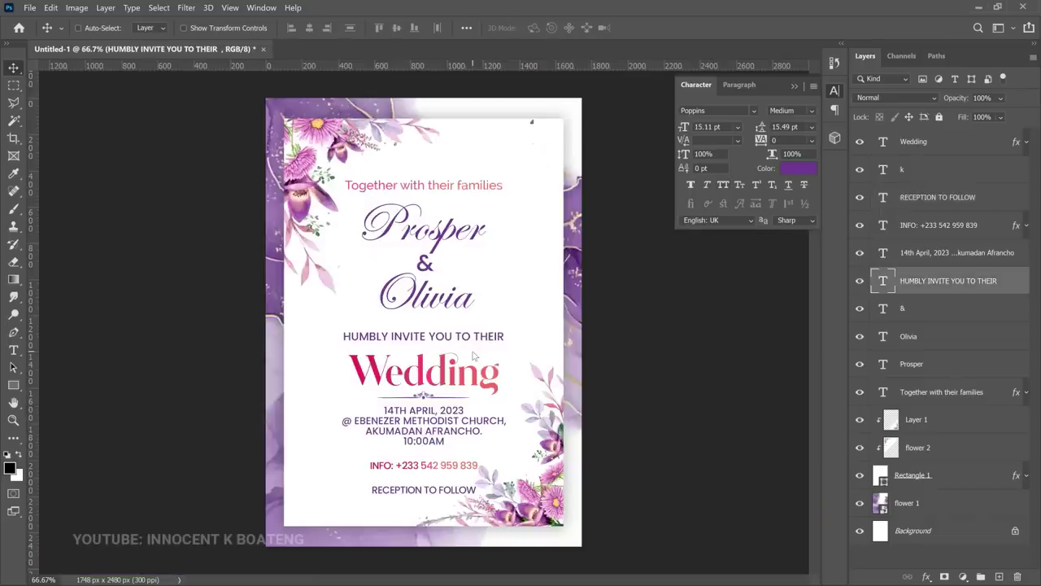
# Nudge the "Wedding" heading up, closer to the invitation line and away from the ornament divider
pyautogui.rightClick(466, 377)
pyautogui.click(478, 382)
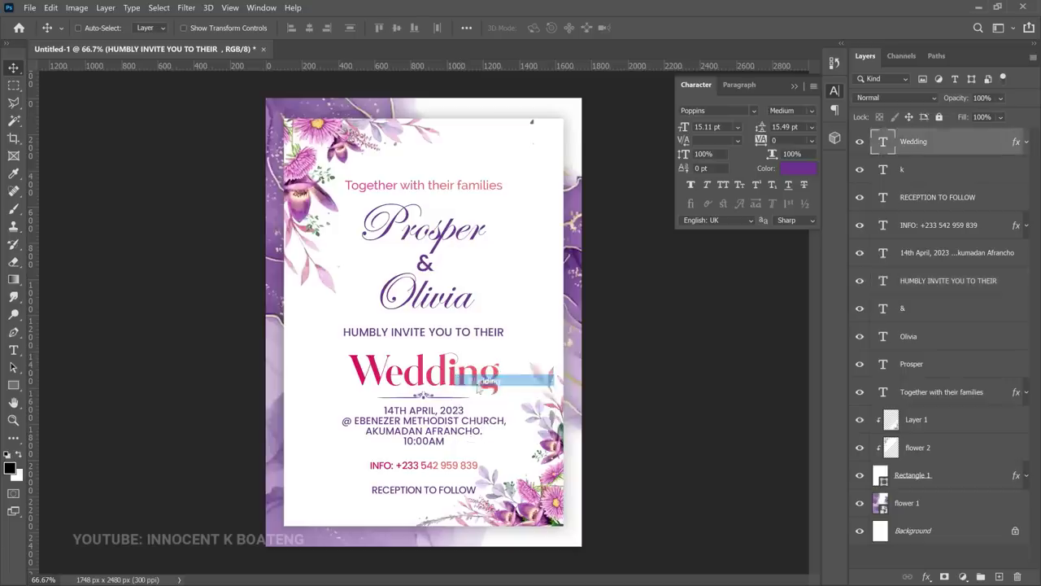
pyautogui.press('Up')
pyautogui.press('Up')
pyautogui.press('Up')
pyautogui.press('Up')
pyautogui.press('Up')
pyautogui.press('Up')
pyautogui.press('Up')
pyautogui.press('Up')
pyautogui.press('Up')
pyautogui.press('Up')
pyautogui.press('Up')
pyautogui.press('Up')
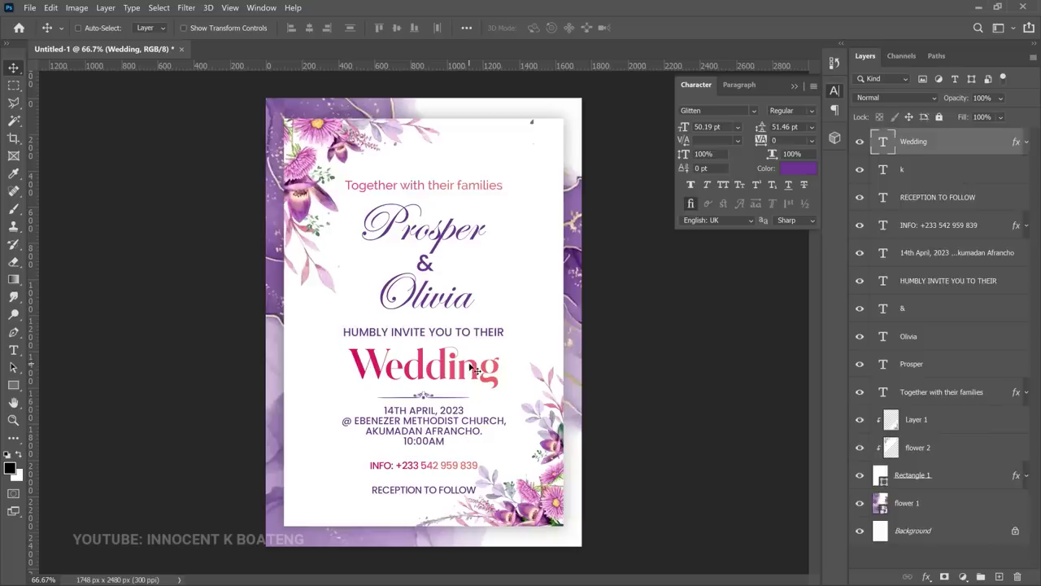
# Set the date, venue and time text to SemiBold and nudge it slightly down, away from the ornament divider
pyautogui.doubleClick(430, 433)
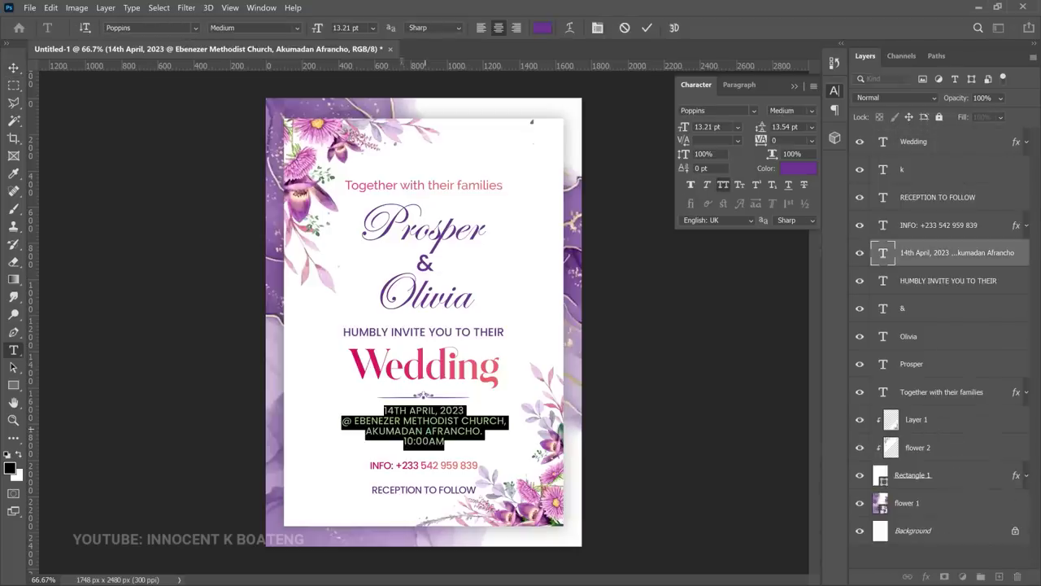
pyautogui.click(298, 27)
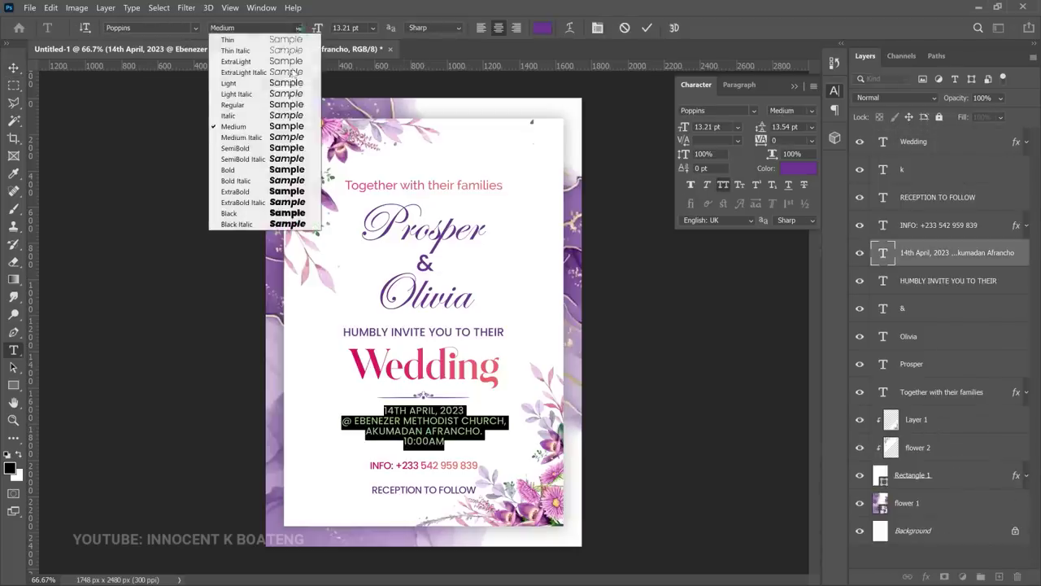
pyautogui.click(269, 149)
pyautogui.hotkey('ctrl', 'h')
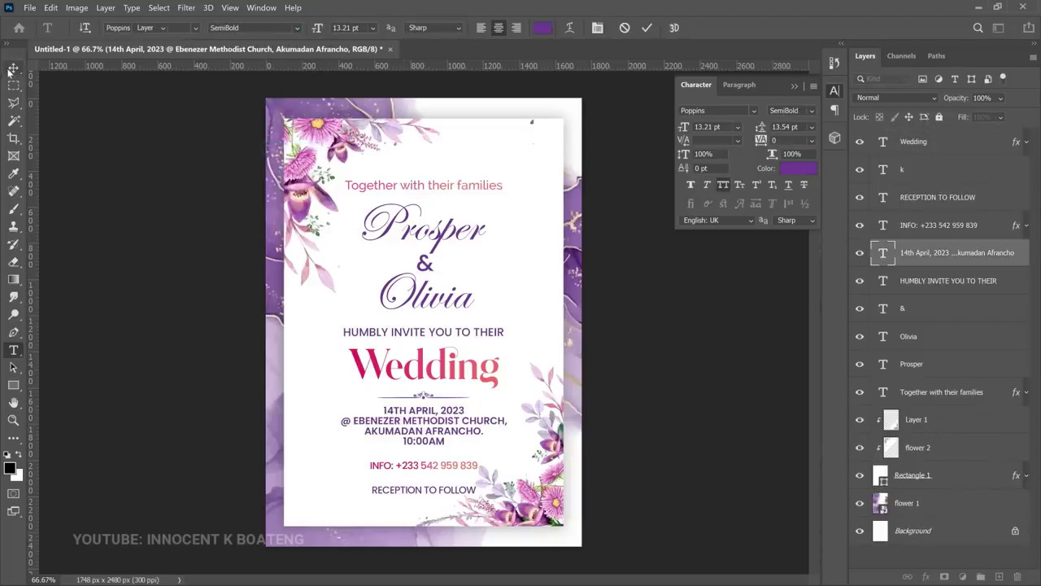
pyautogui.click(13, 68)
pyautogui.press('Down')
pyautogui.press('Down')
pyautogui.press('Down')
pyautogui.press('z')
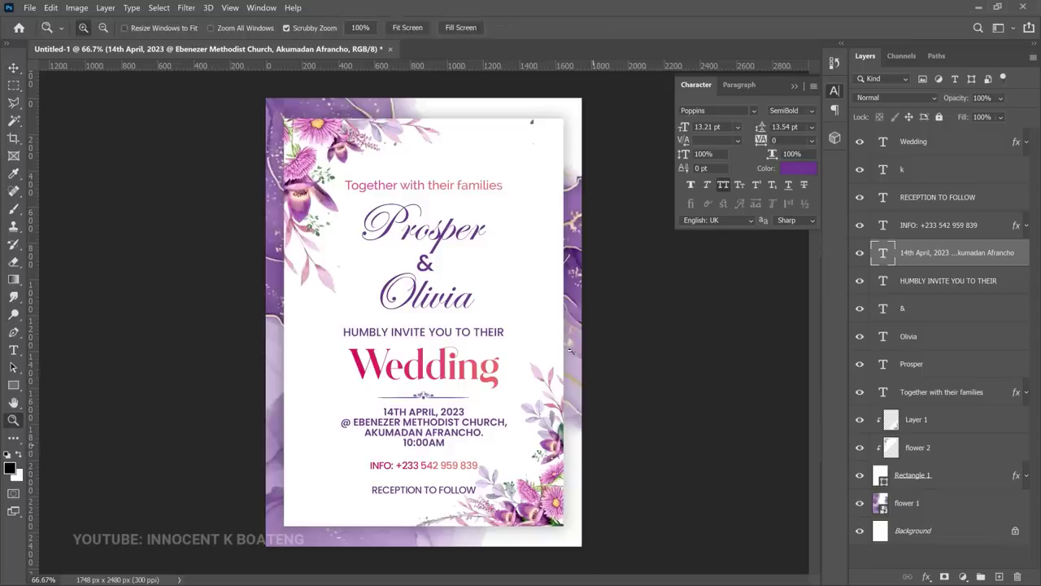
# Copy the gradient overlay from the INFO line's layer to the "&" between the couple's names
pyautogui.press('v')
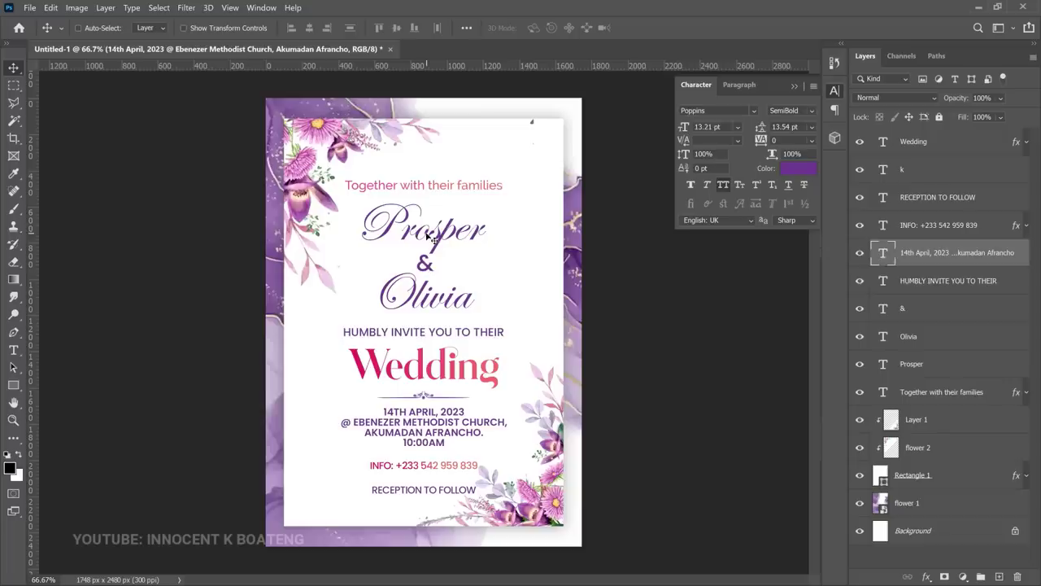
pyautogui.click(919, 314)
pyautogui.moveTo(1017, 227); pyautogui.dragTo(1016, 311)
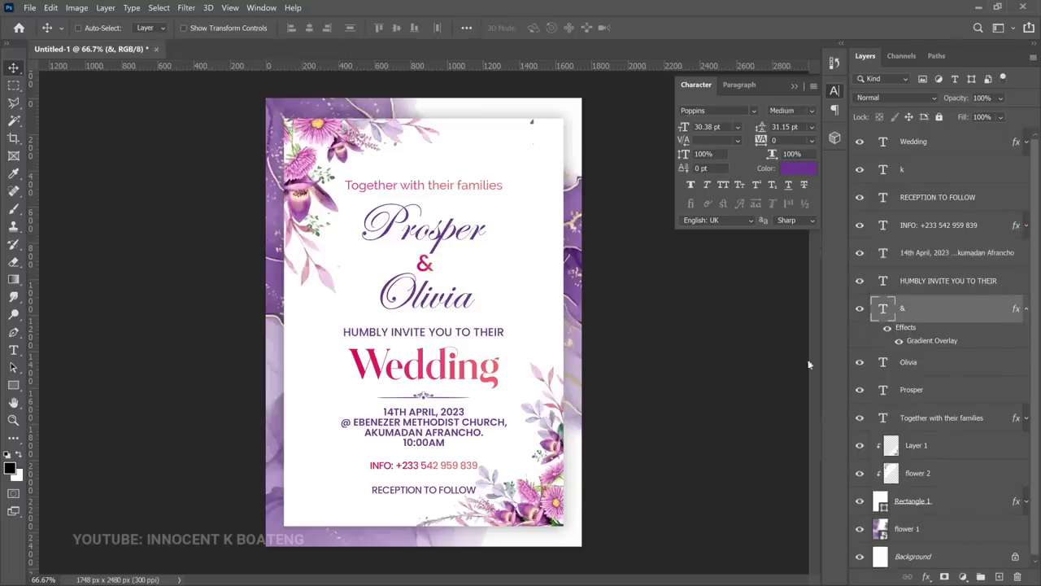
pyautogui.scroll(-1, 460, 313)
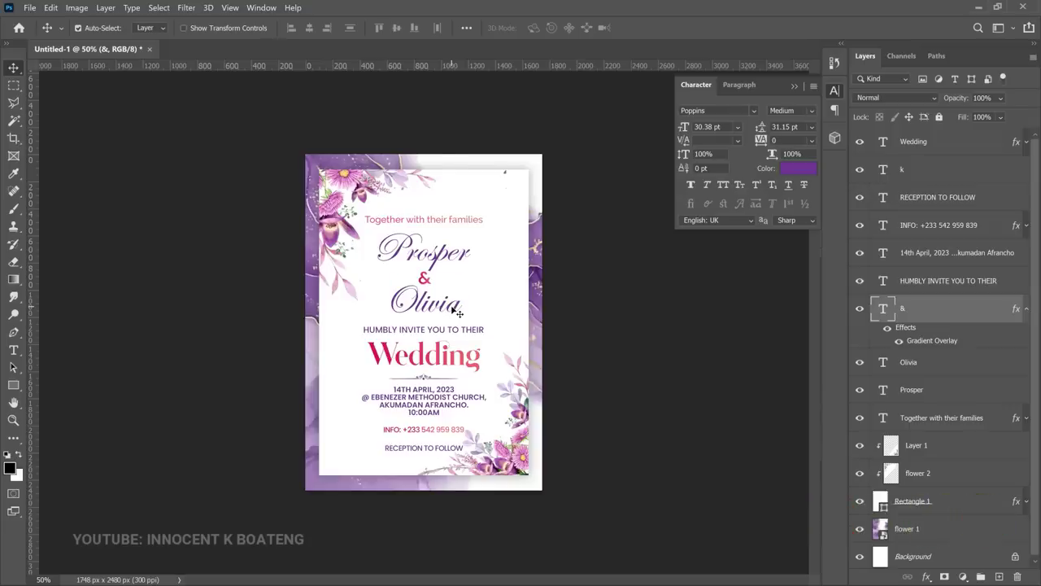
pyautogui.hotkey('ctrl', '+')
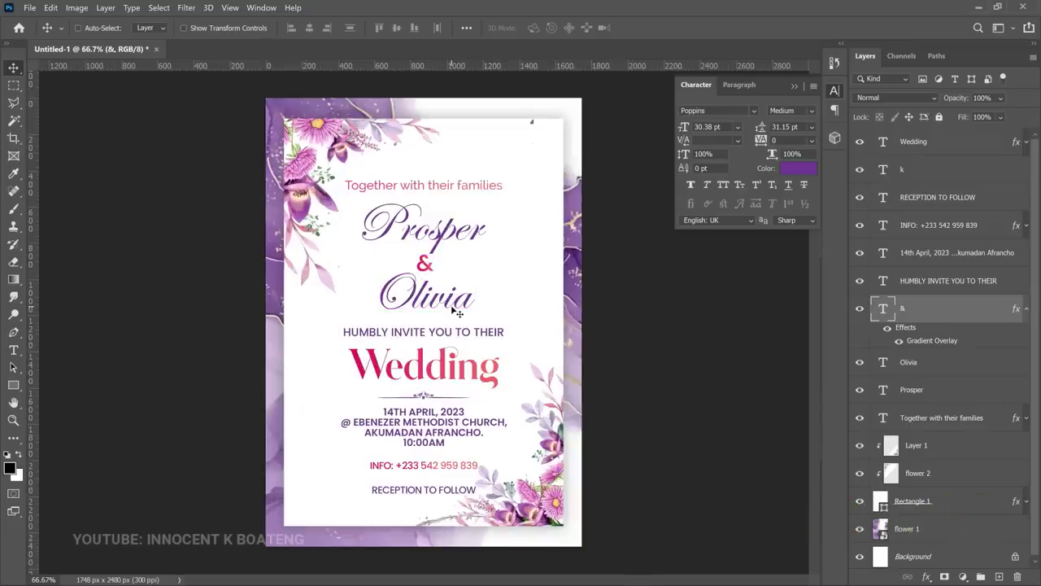